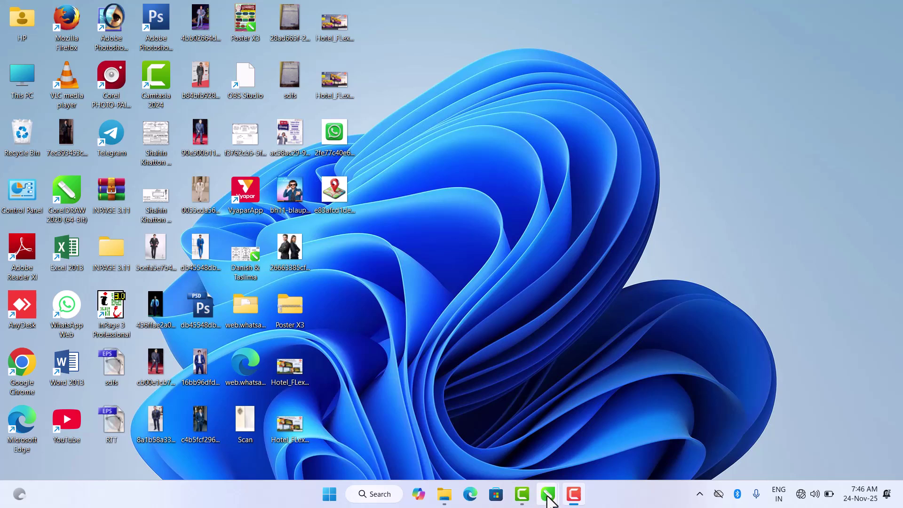
- Switch to CorelDRAW and examine the entire finished Qadri Shoe Palace banner design
mouse_move(548, 493)
click(603, 453)
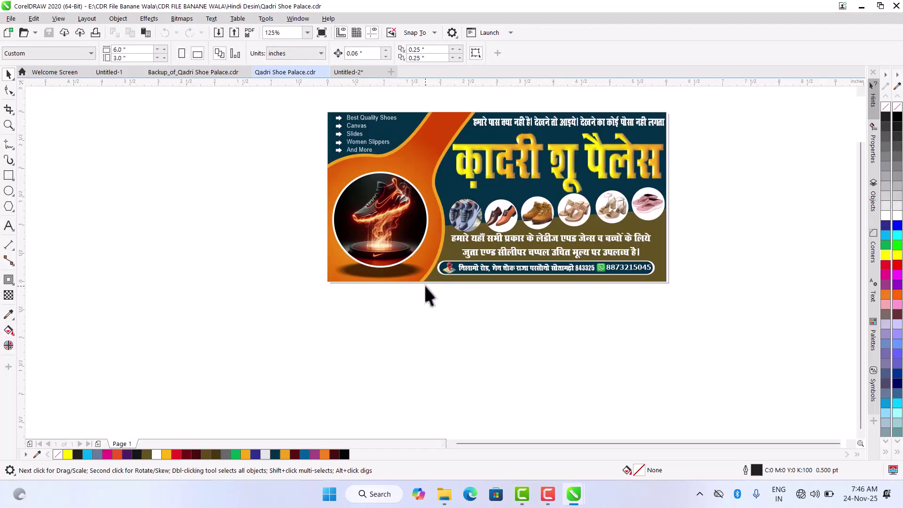
key(F4)
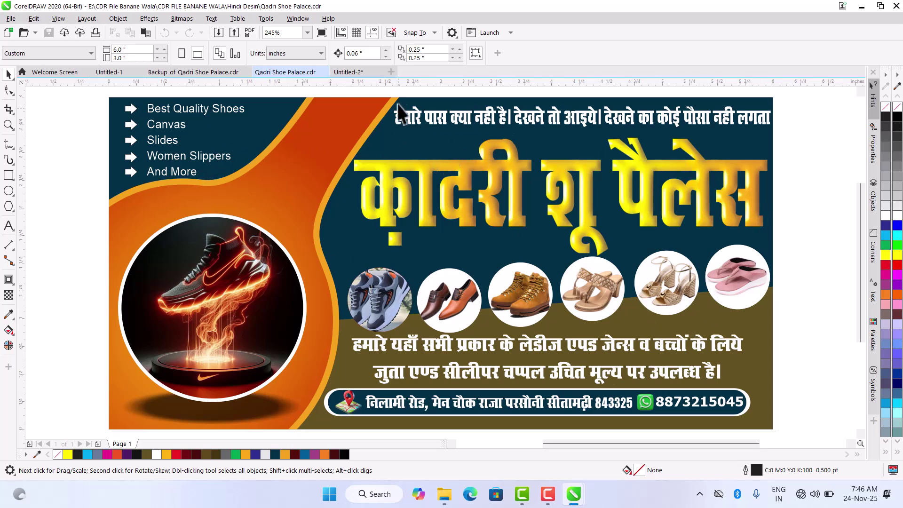
- In the Untitled-2 document, draw a rectangle about 5.9 by 2.9 inches below the Hindi tagline
click(350, 72)
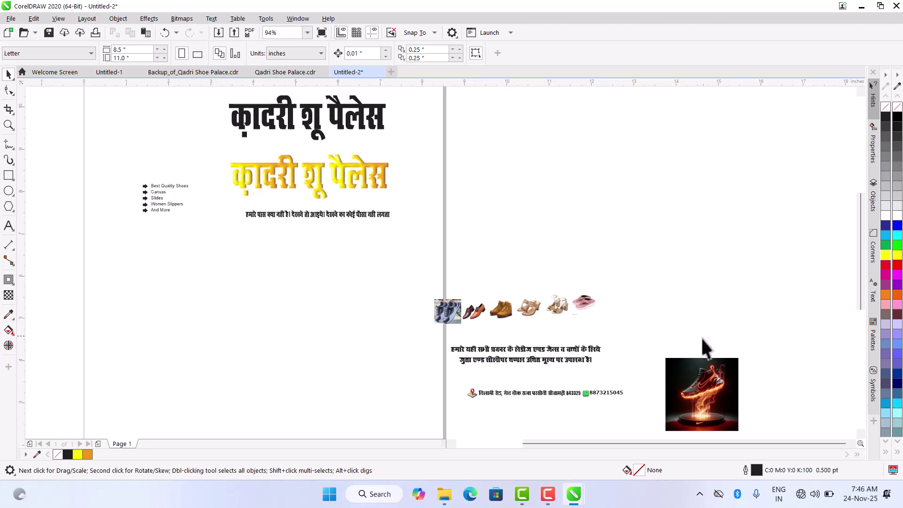
click(6, 176)
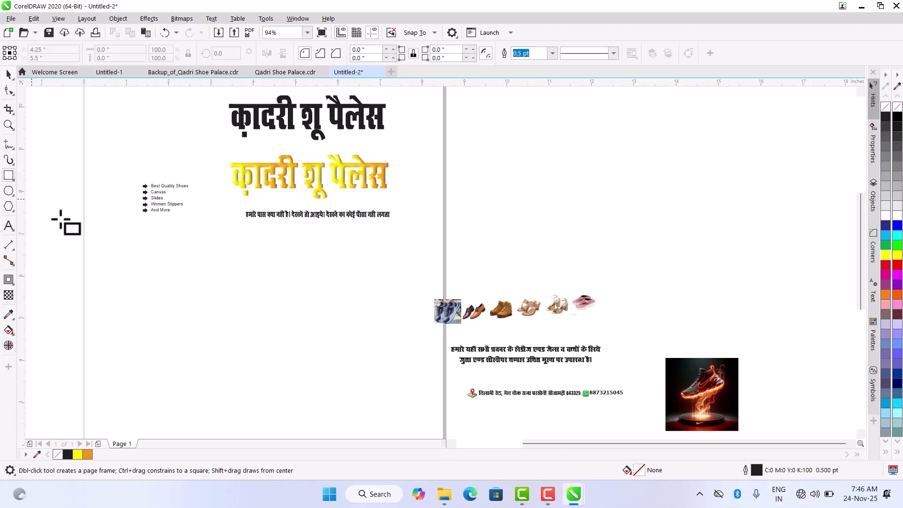
drag(127, 248, 376, 370)
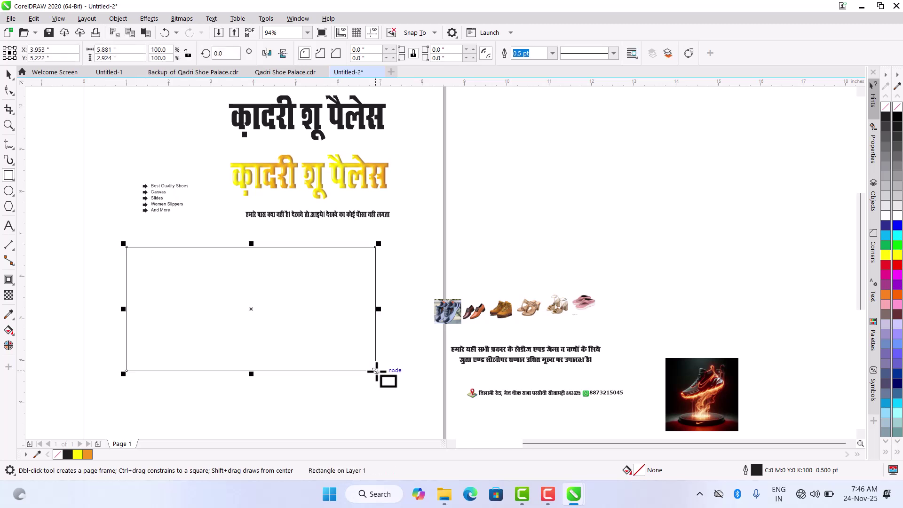
click(5, 75)
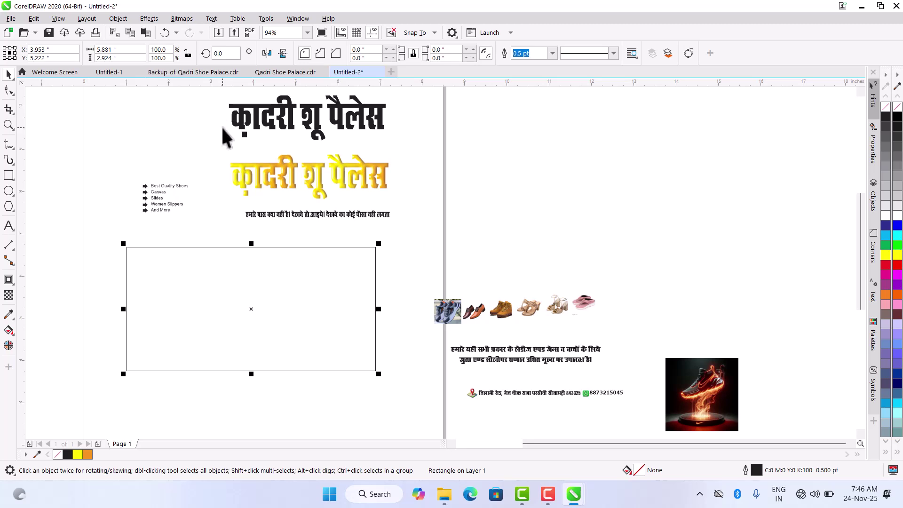
- Set the new rectangle's size to 6 inches wide by 3 inches high and deselect it
drag(117, 49, 11, 67)
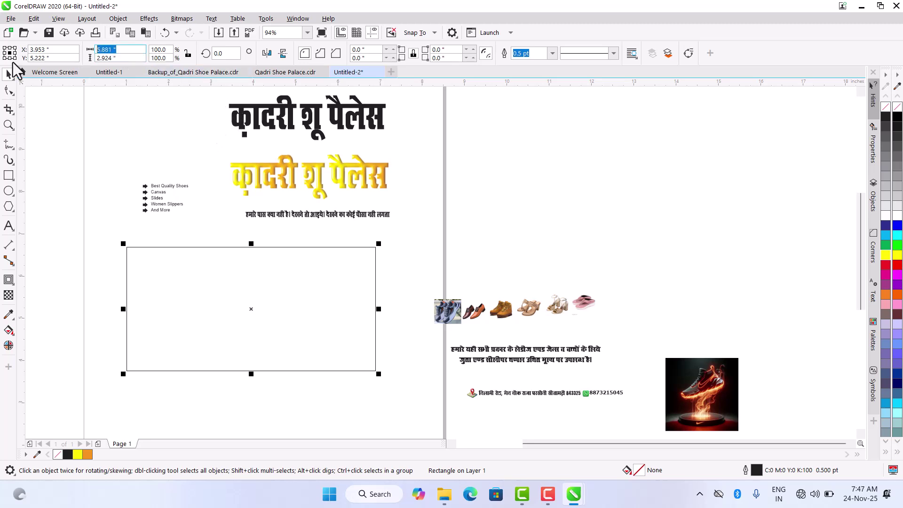
text(6)
key(Tab)
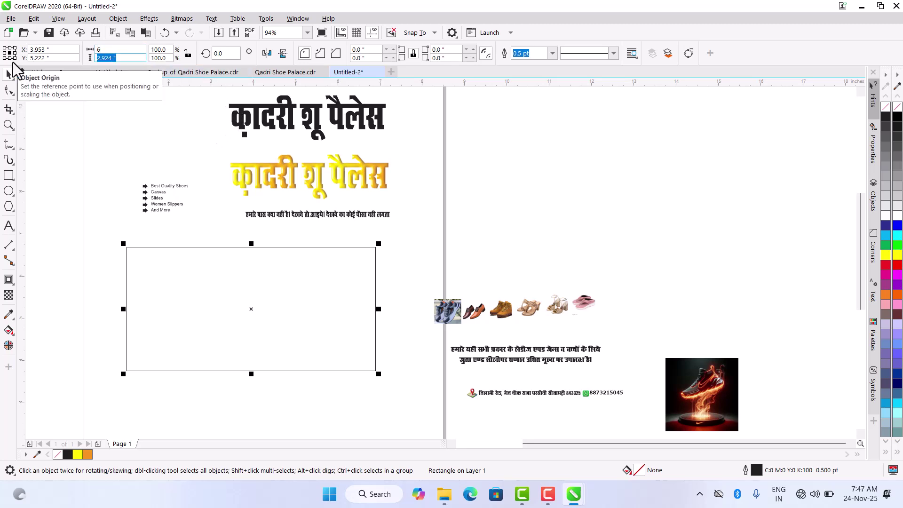
text(3)
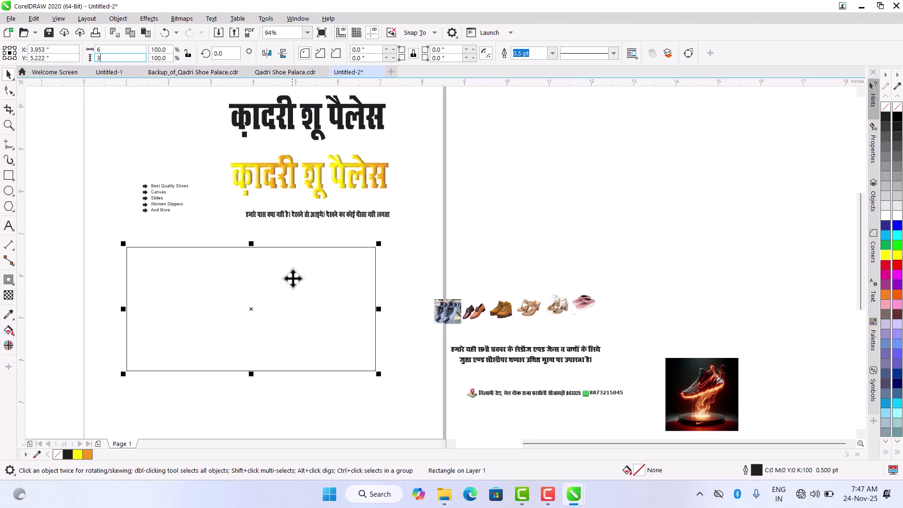
key(Return)
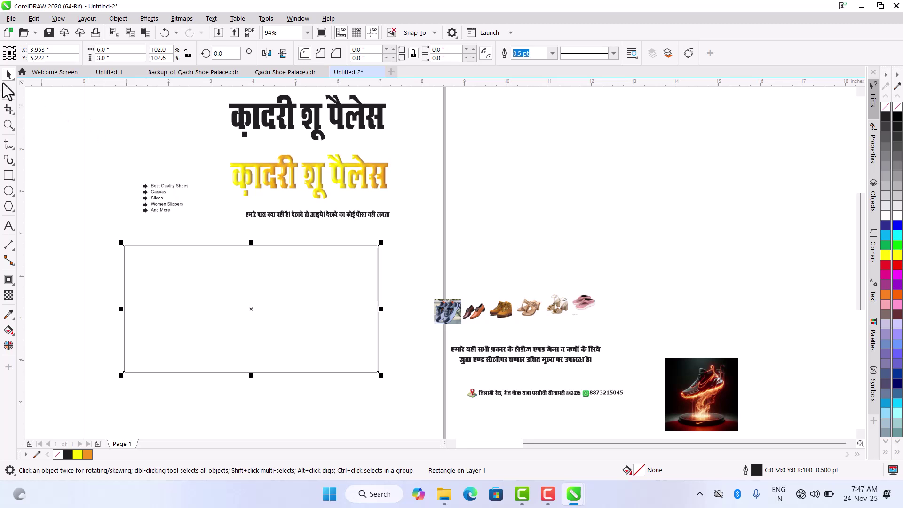
click(52, 155)
click(258, 289)
click(86, 225)
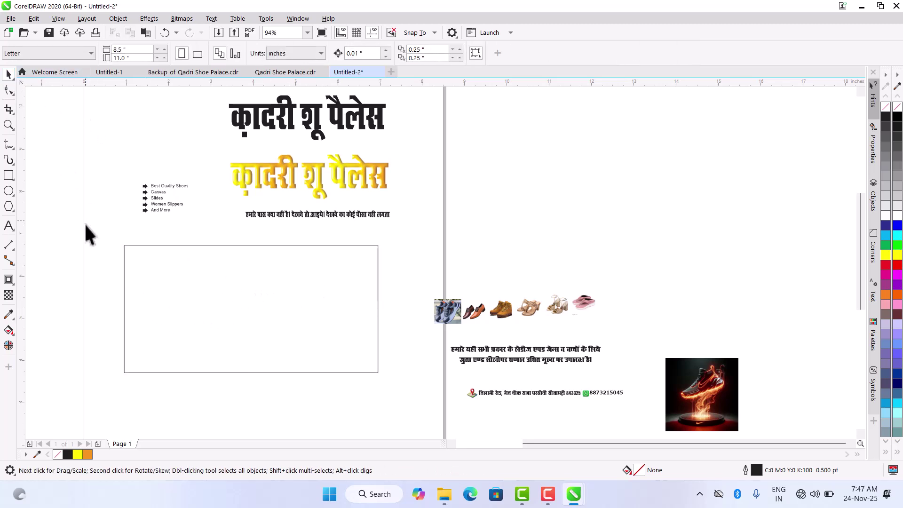
- Draw a circle about 2 inches wide over the rectangle's lower-left corner, then enlarge it and shift it slightly
click(8, 192)
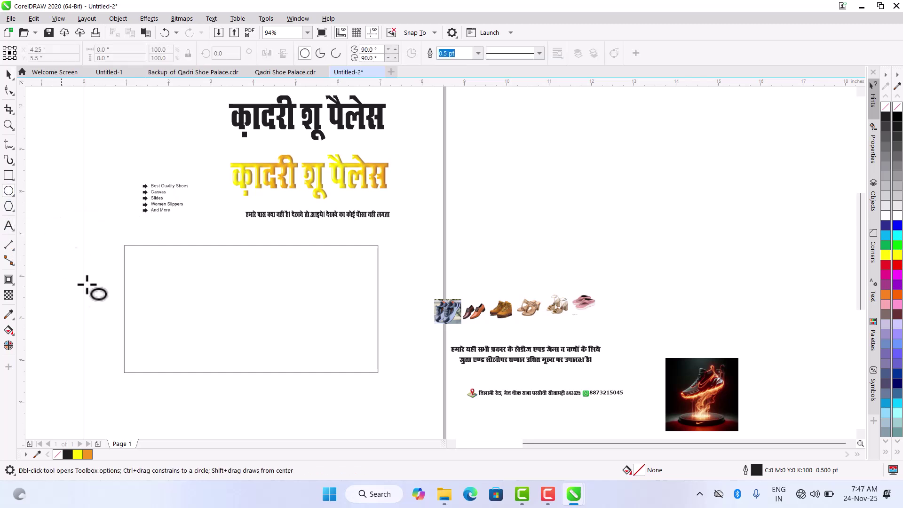
drag(93, 307, 161, 393)
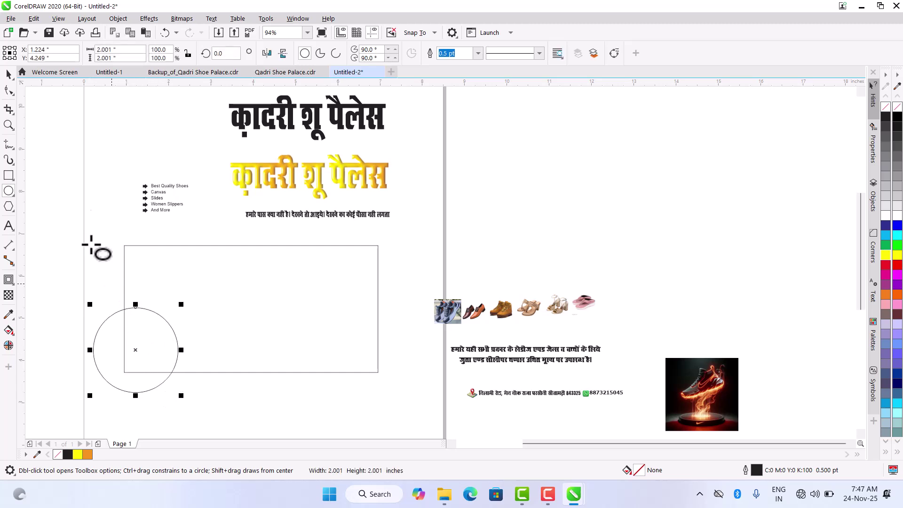
click(9, 75)
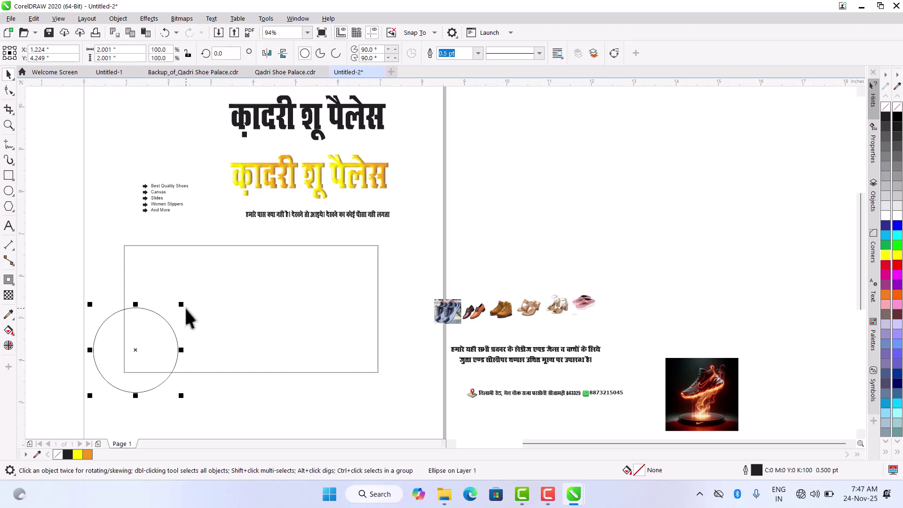
drag(181, 304, 256, 284)
drag(173, 297, 180, 297)
click(274, 401)
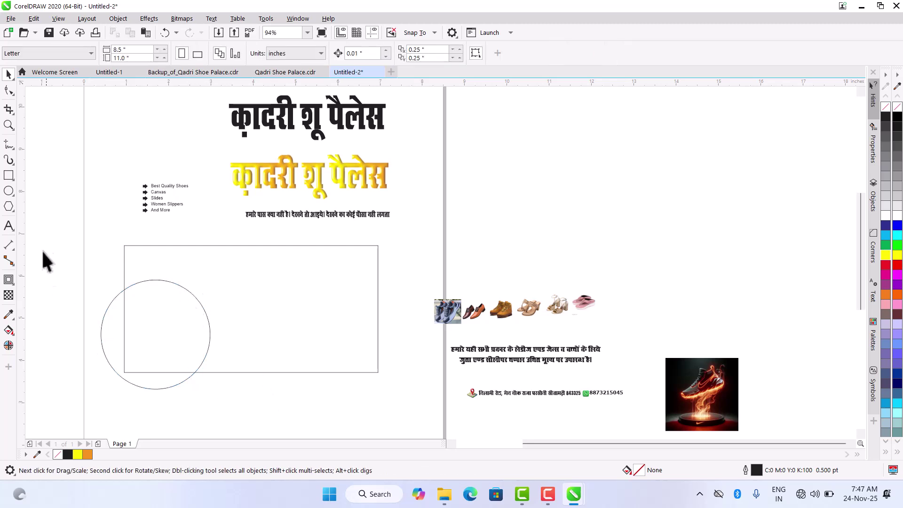
- Draw a narrow upright rectangle about 0.96 by 2.75 inches and place it overlapping the circle's upper part
click(7, 176)
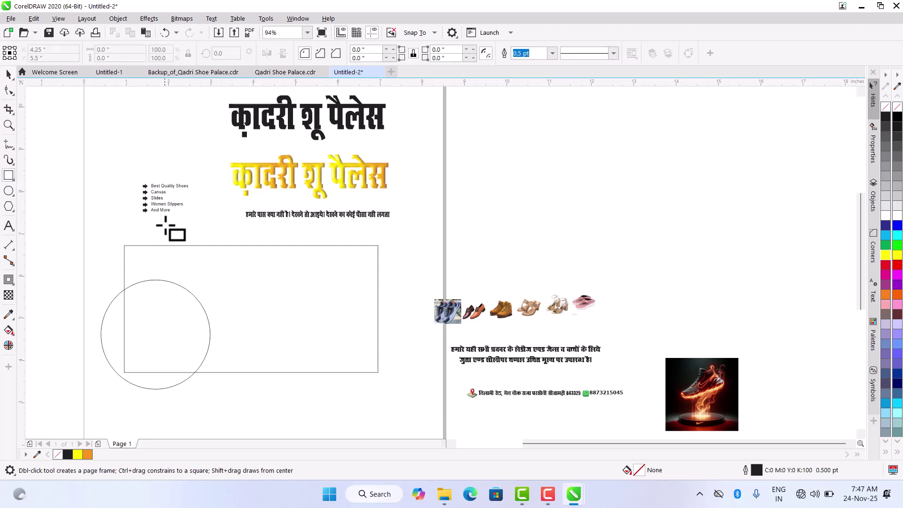
drag(158, 227, 198, 343)
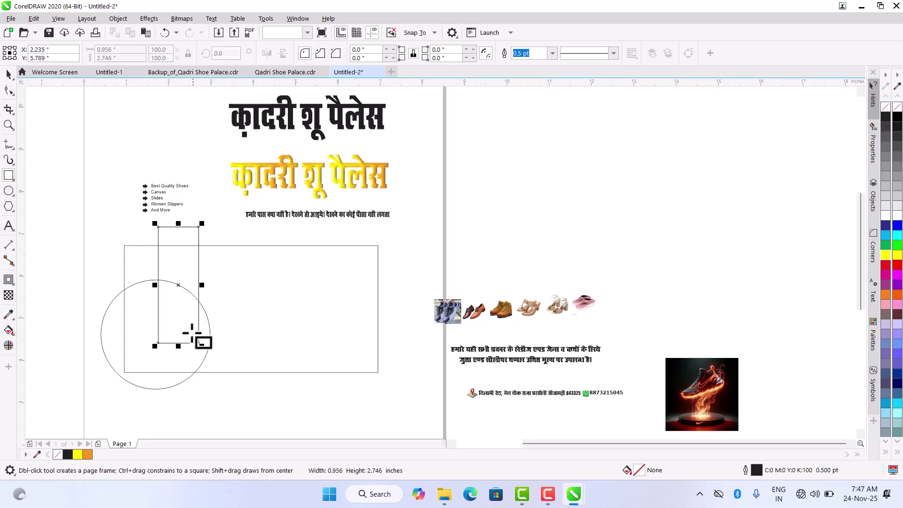
click(8, 75)
drag(169, 310, 154, 305)
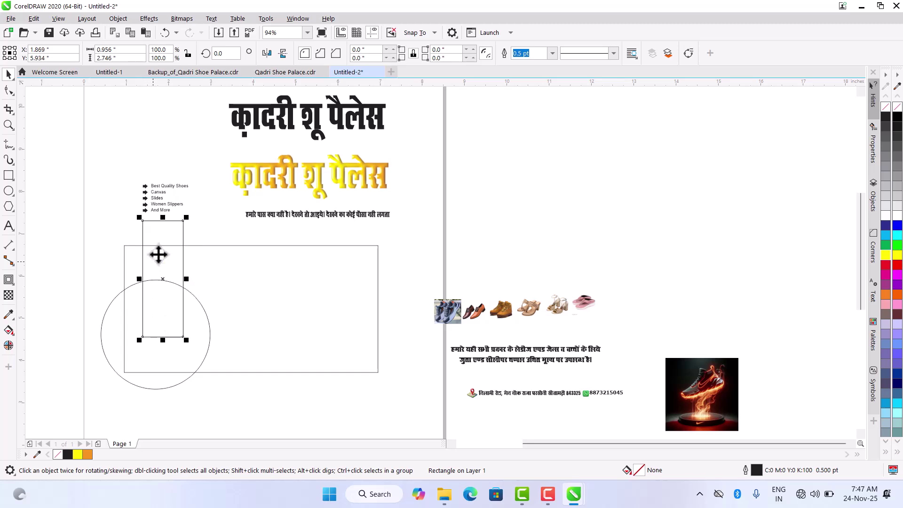
- Skew the narrow rectangle to the right until it spans about 2.5 inches, positioning its lower end inside the circle
click(167, 227)
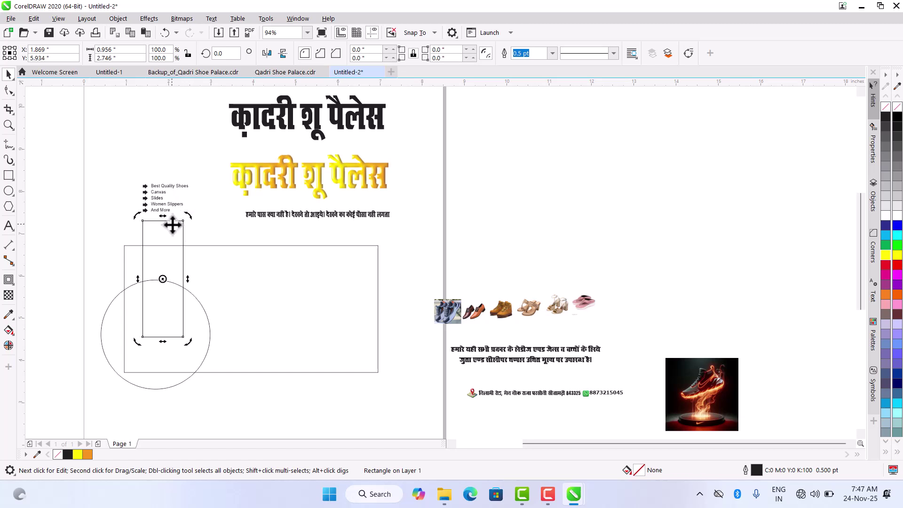
drag(163, 216, 225, 226)
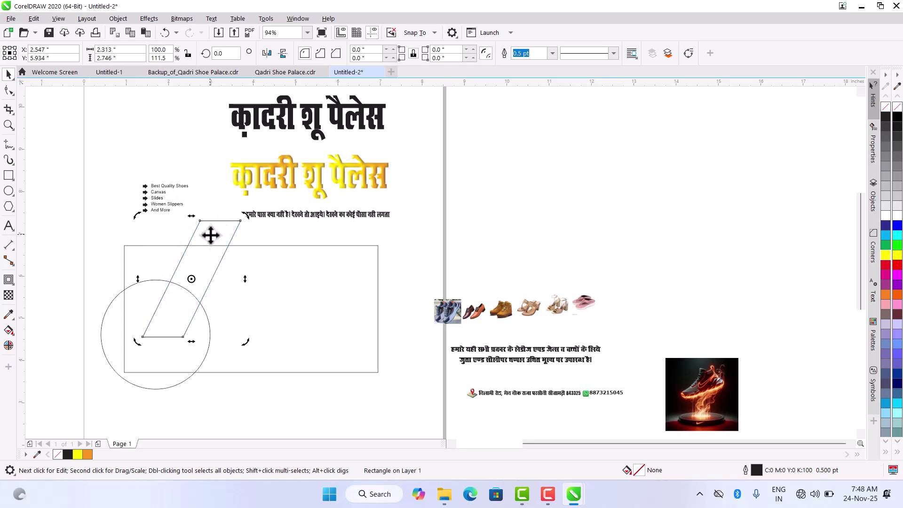
drag(163, 332, 153, 325)
click(207, 222)
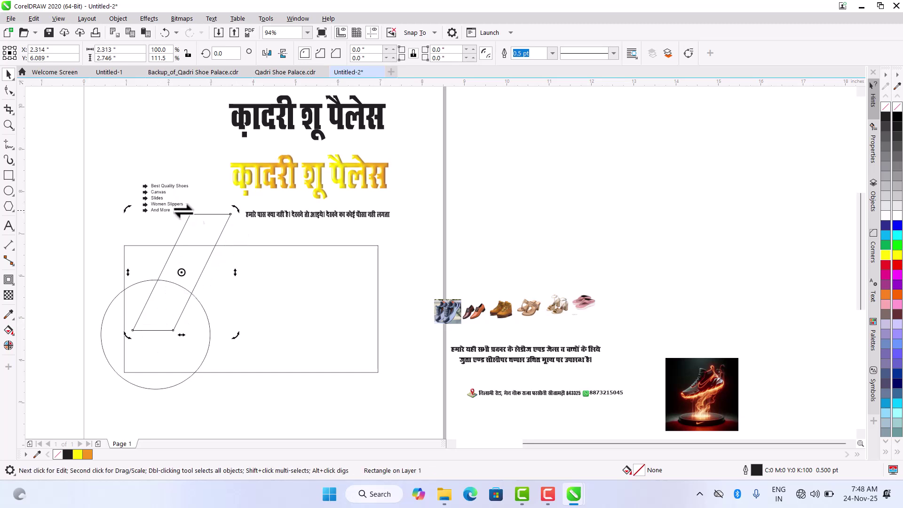
drag(181, 209, 189, 210)
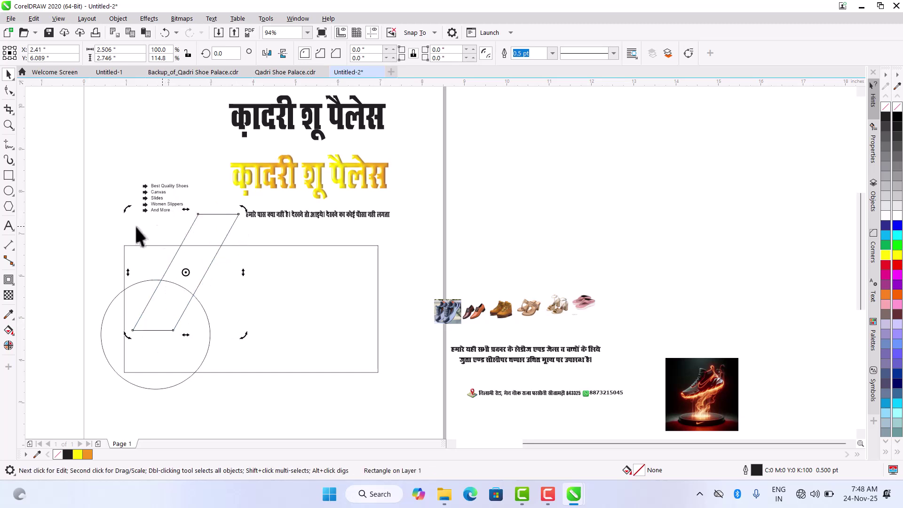
click(81, 179)
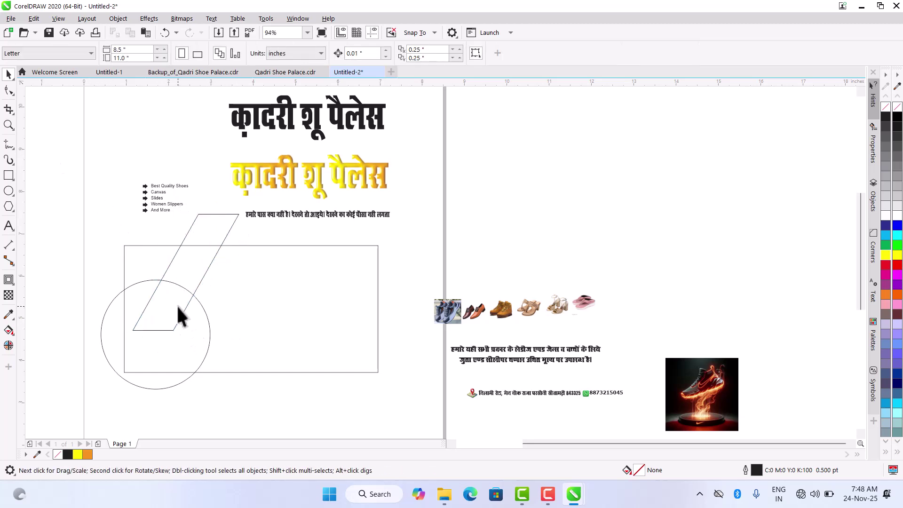
- Weld the slanted rectangle and the circle into a single outline
click(213, 227)
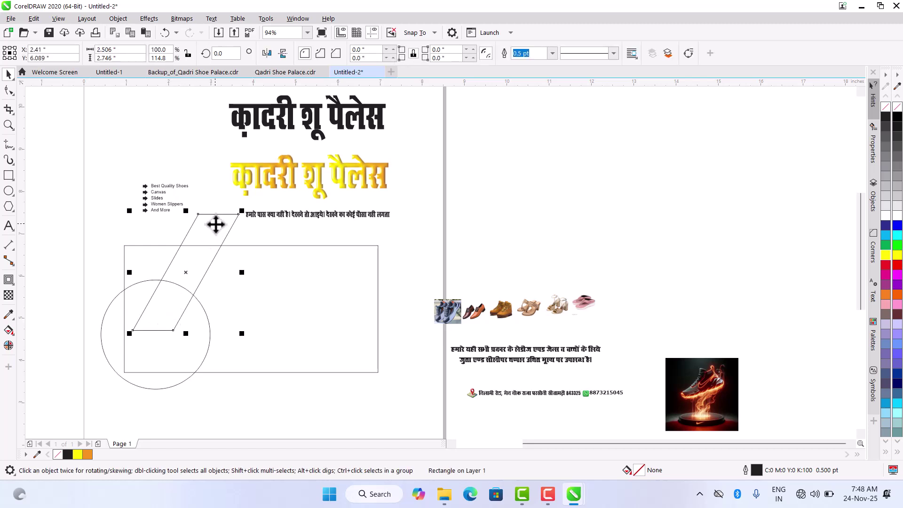
shift+click(109, 322)
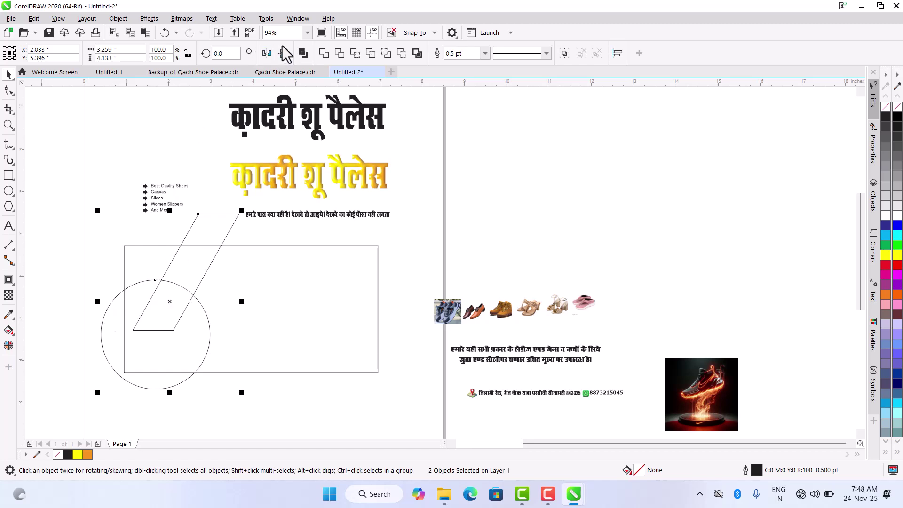
click(324, 54)
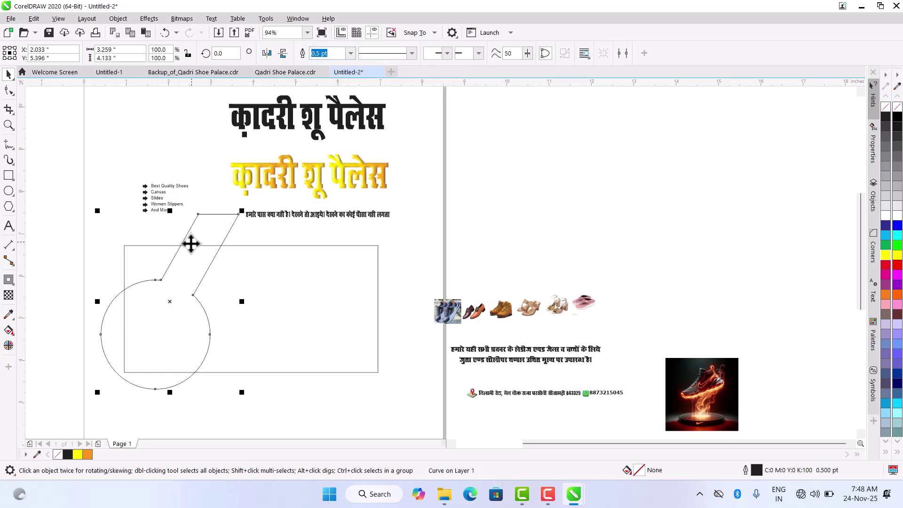
- Smooth the welded shape's left junction by deleting the corner node between the circle and the slanted band
scroll(157, 269, up, 5)
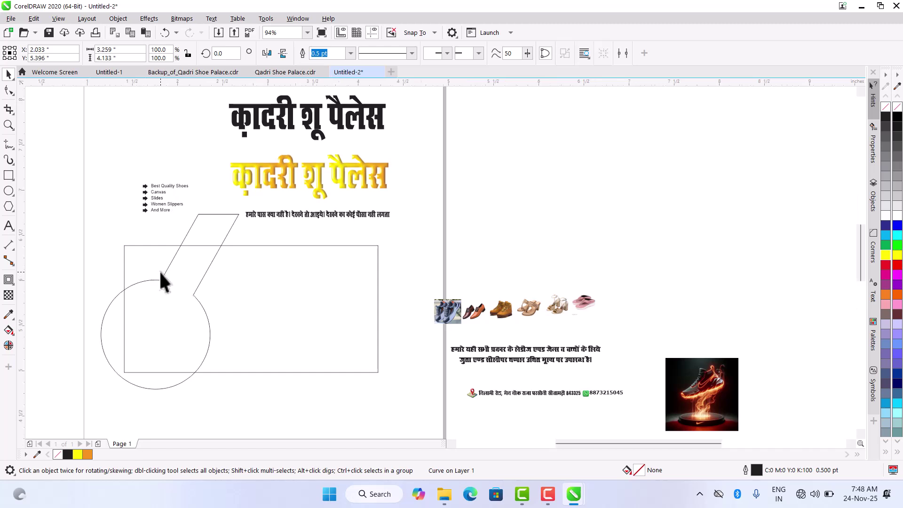
scroll(159, 270, down, 3)
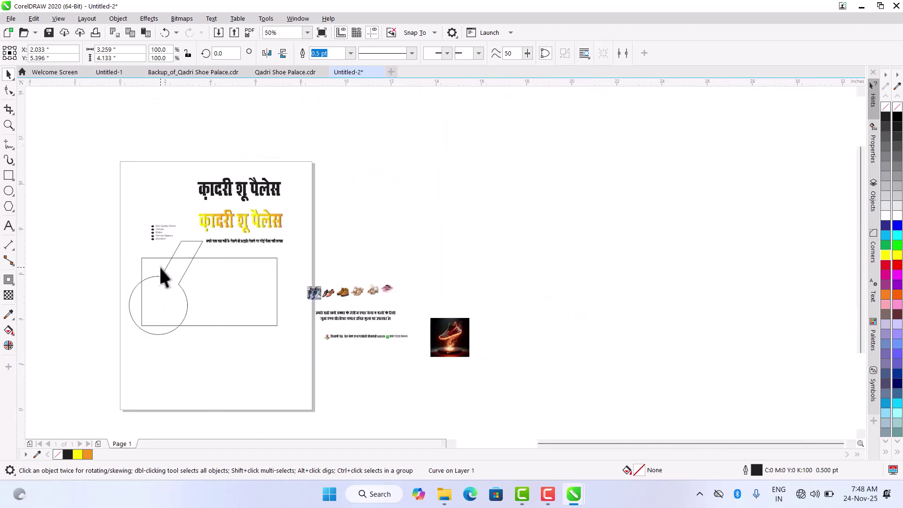
click(9, 90)
drag(163, 347, 186, 332)
key(Delete)
scroll(190, 329, down, 3)
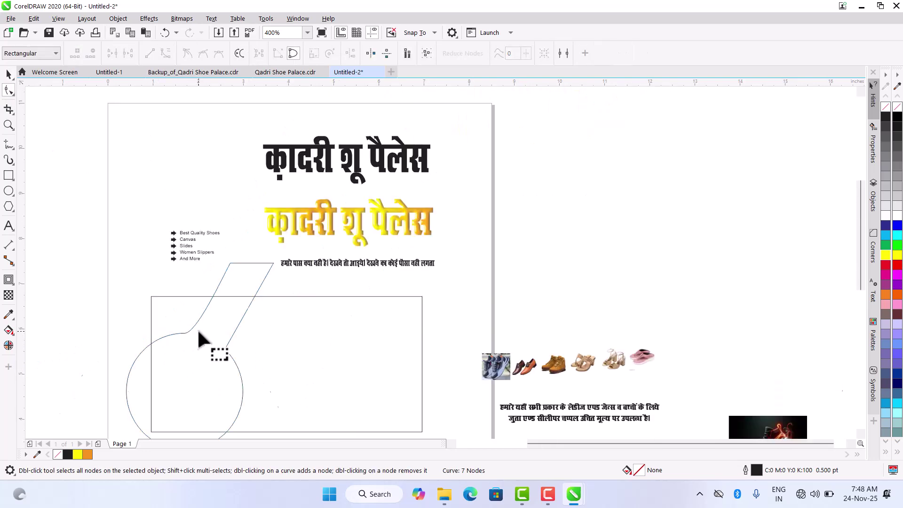
- Try to smooth the welded shape's right junction by deleting only its corner node
scroll(225, 352, up, 3)
drag(212, 352, 234, 330)
key(Delete)
scroll(235, 329, down, 4)
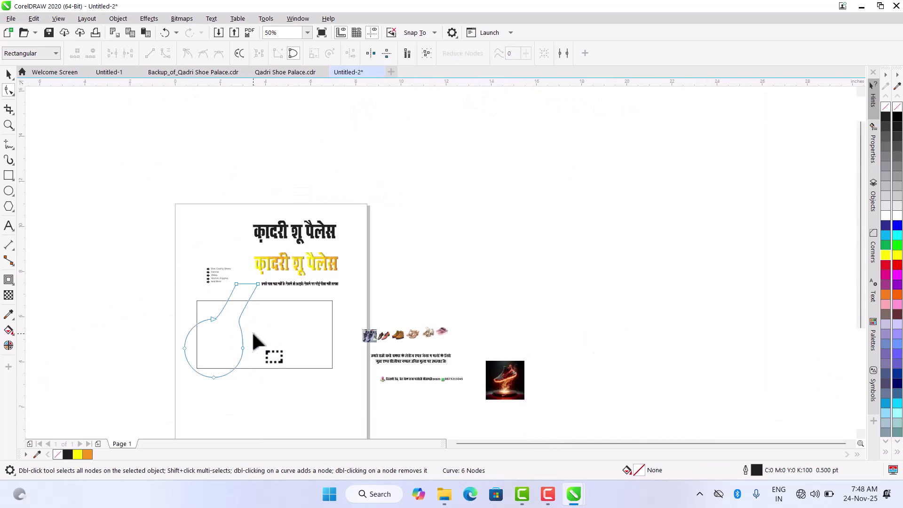
scroll(247, 326, up, 3)
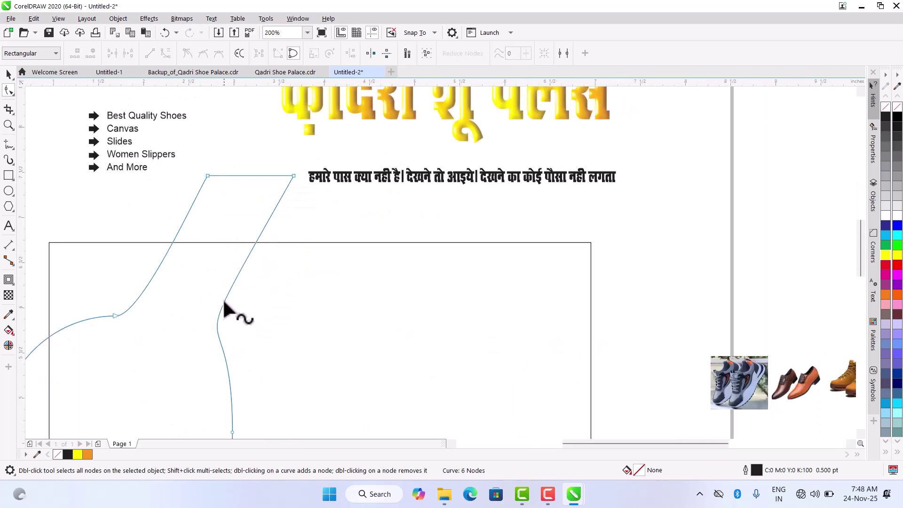
scroll(228, 308, down, 2)
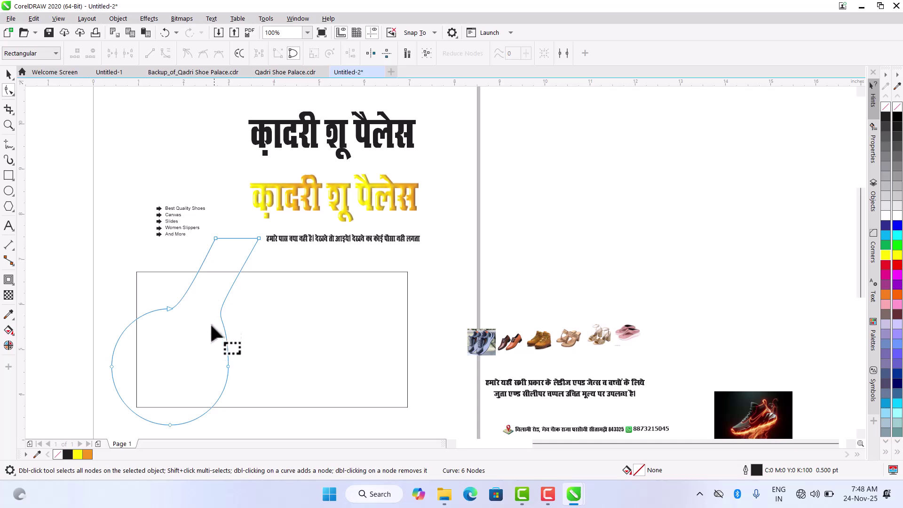
click(222, 316)
double_click(218, 332)
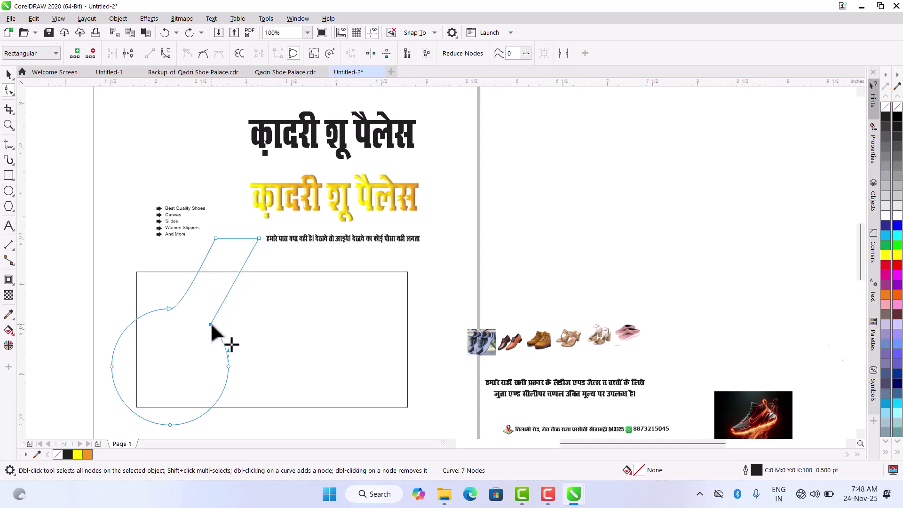
- Add a node on the band's edge just above the right junction and delete the corner node to round it
scroll(209, 315, up, 8)
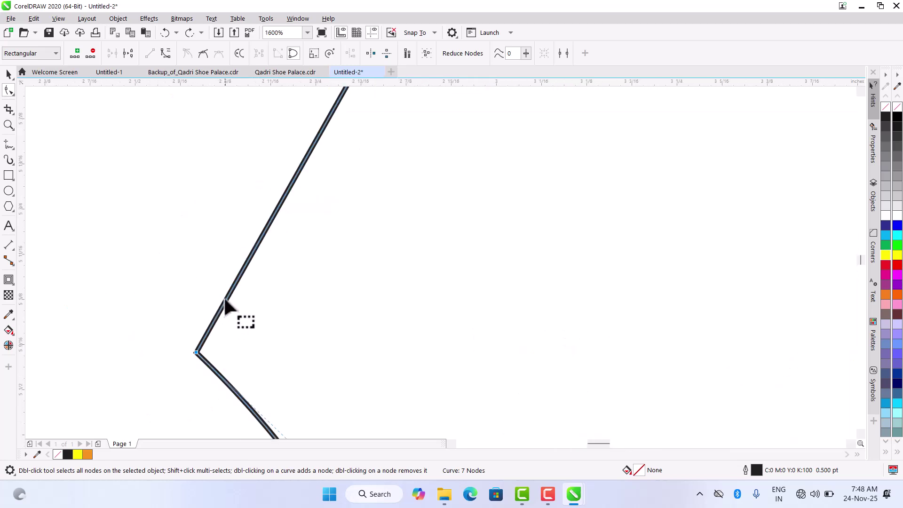
double_click(276, 214)
drag(151, 344, 198, 377)
key(Delete)
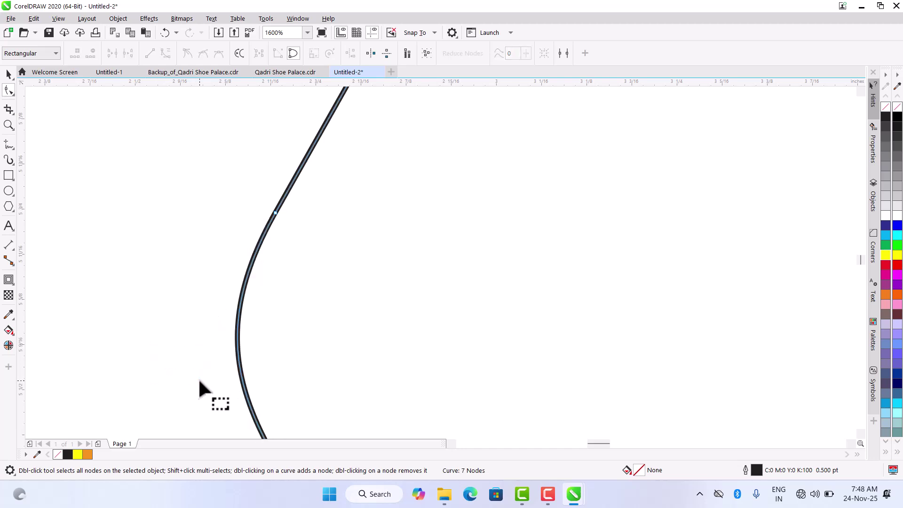
- Add a one-step outside contour with an offset of about 0.086 inch around the welded shape and break it apart
scroll(193, 350, down, 4)
scroll(233, 367, down, 4)
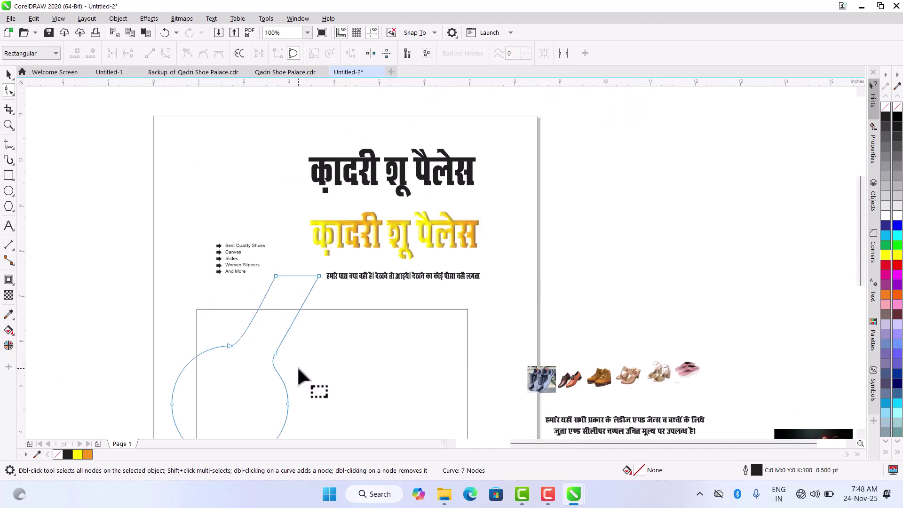
click(9, 75)
click(323, 382)
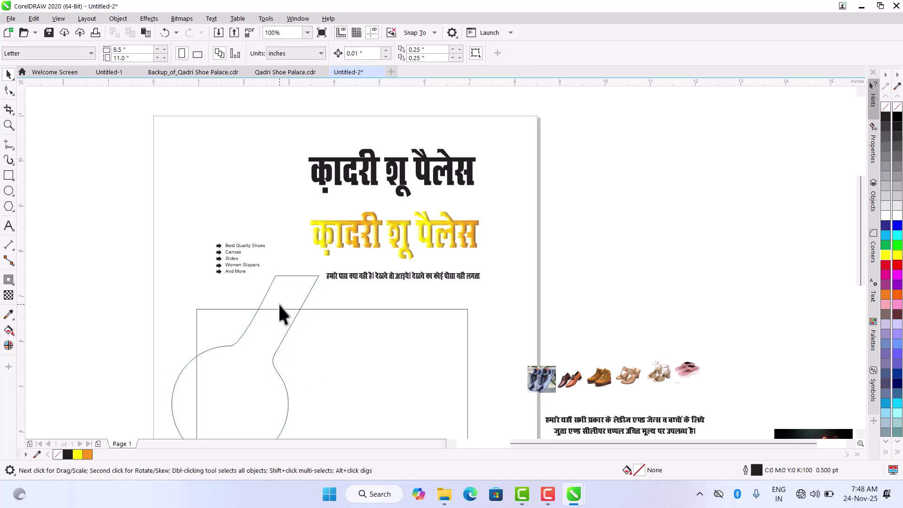
scroll(278, 306, down, 2)
scroll(276, 322, up, 2)
click(270, 358)
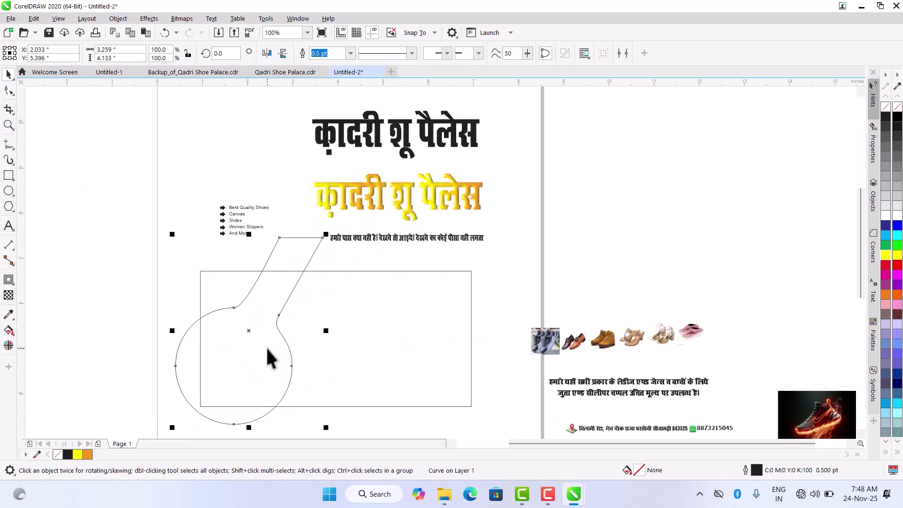
click(9, 279)
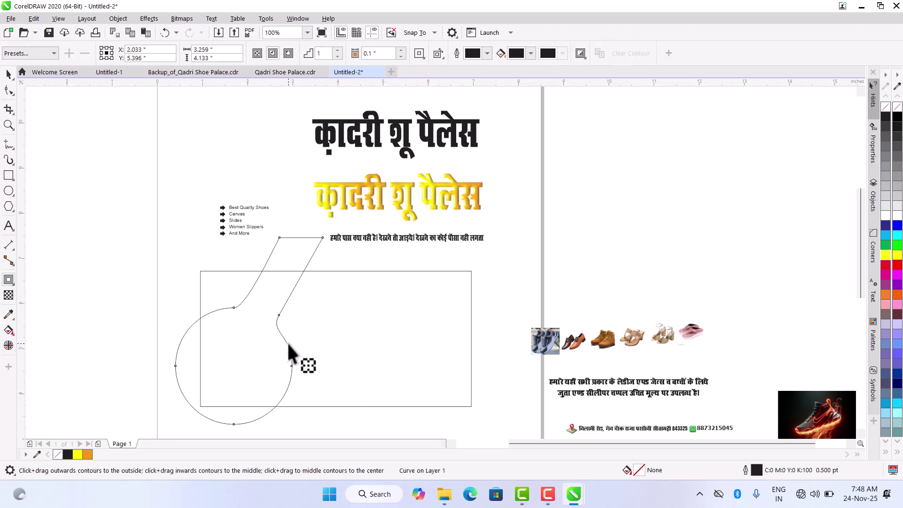
drag(285, 339, 289, 343)
drag(296, 364, 325, 390)
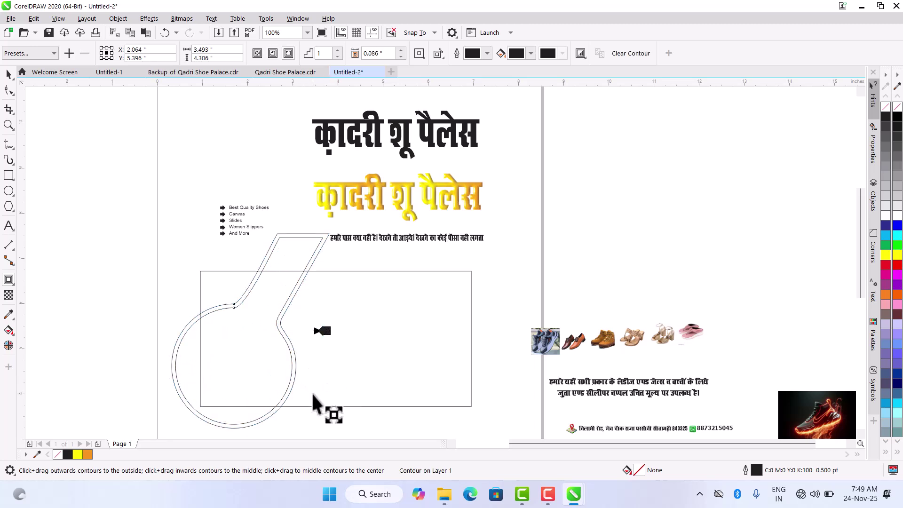
click(10, 75)
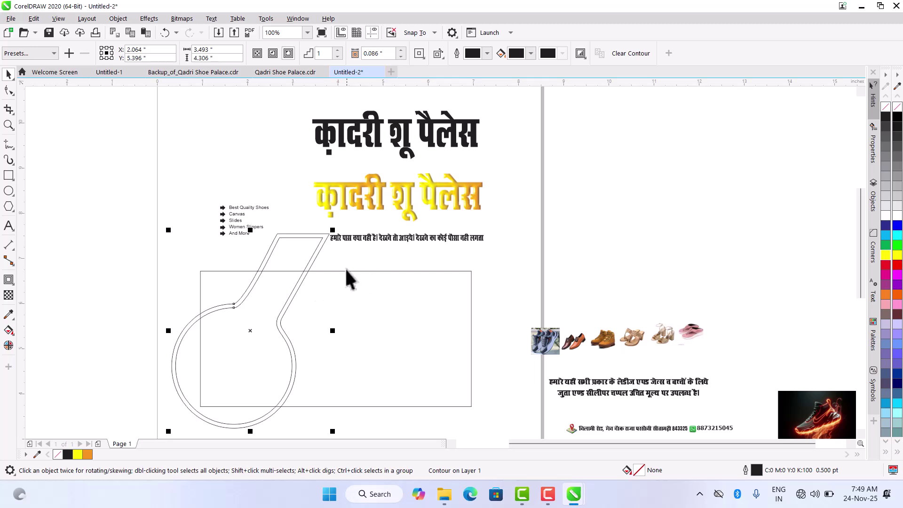
key(ctrl+k)
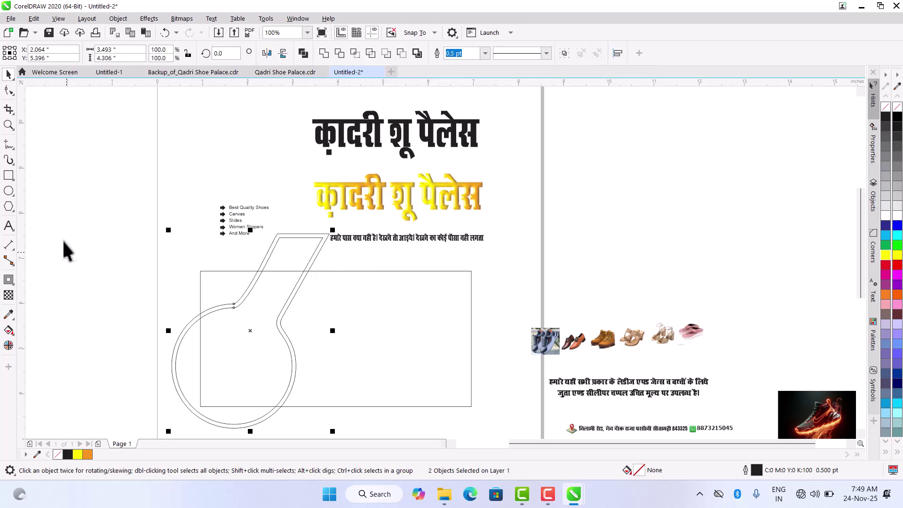
- Apply an elliptical fountain fill to the inner welded shape, centred in the circle and reaching to the slanted band's upper end
click(250, 360)
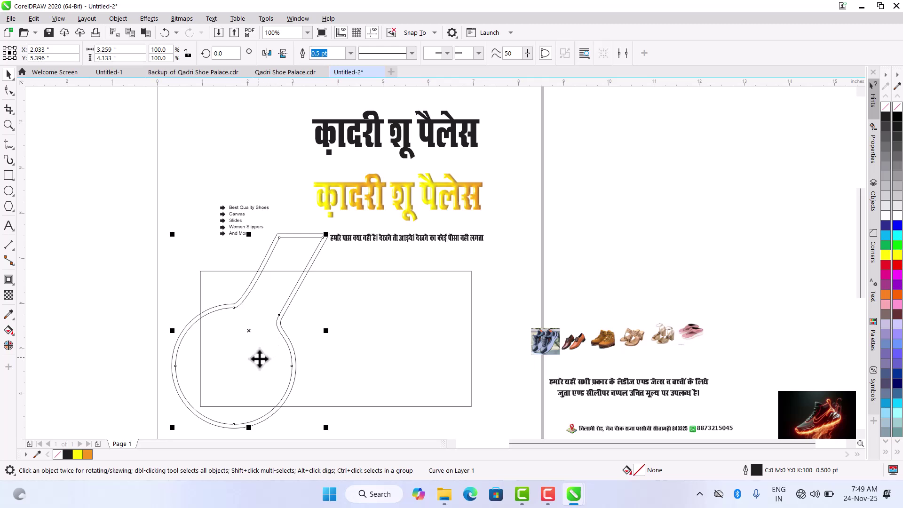
click(258, 325)
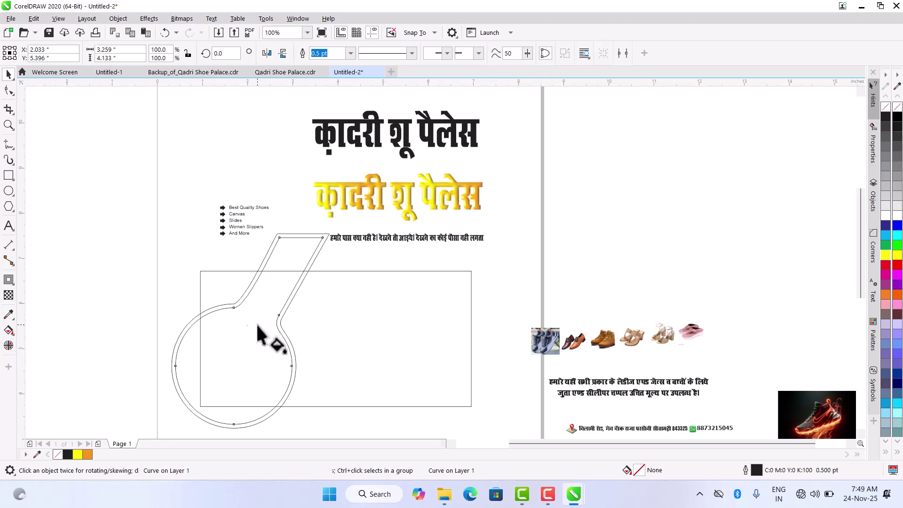
click(9, 330)
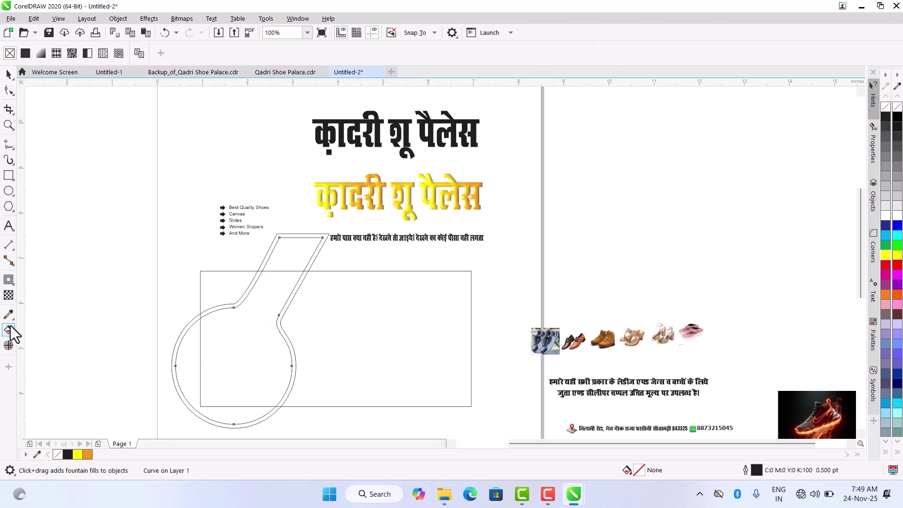
click(7, 334)
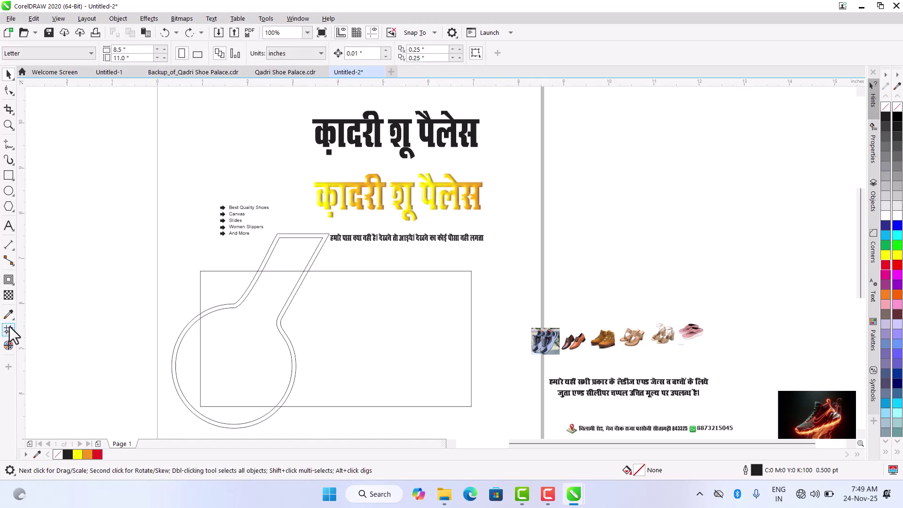
click(9, 327)
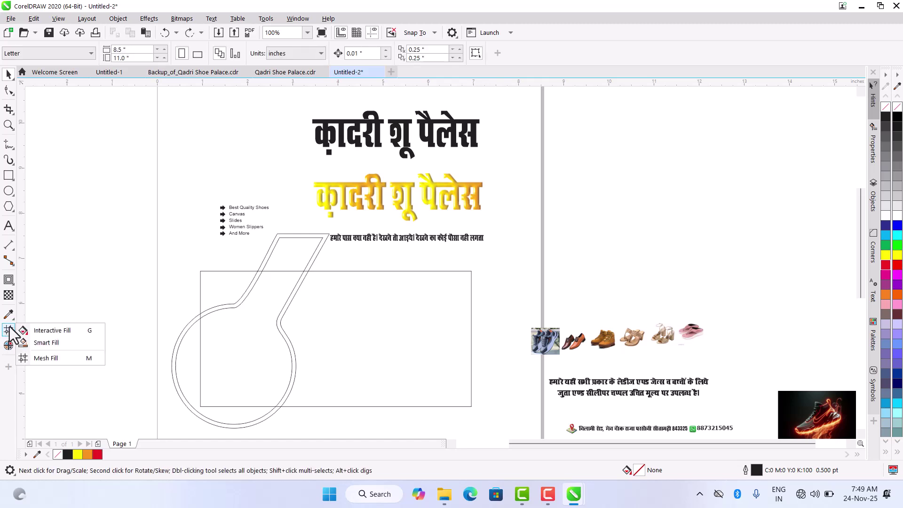
click(73, 332)
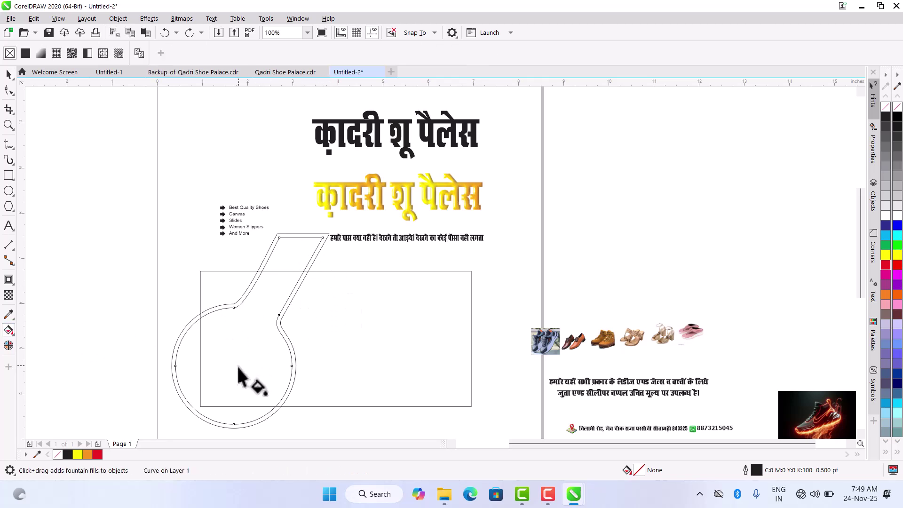
drag(298, 236, 228, 374)
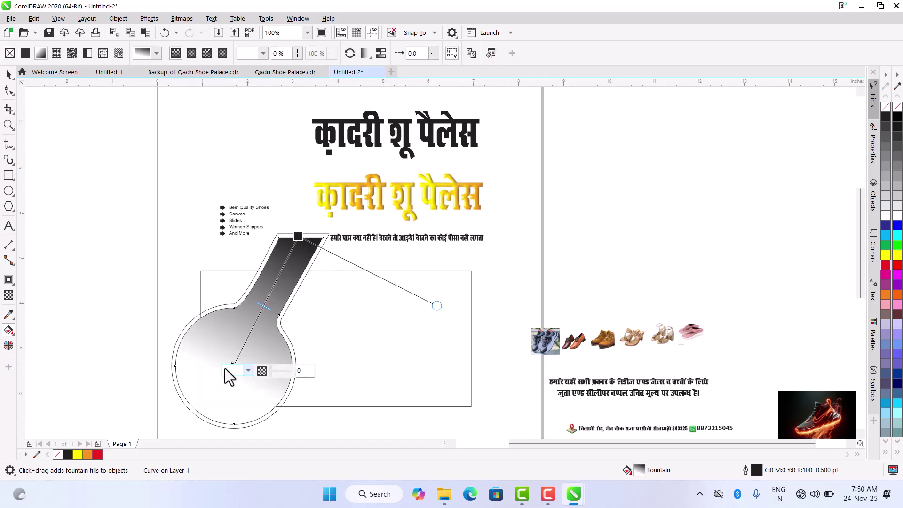
click(191, 53)
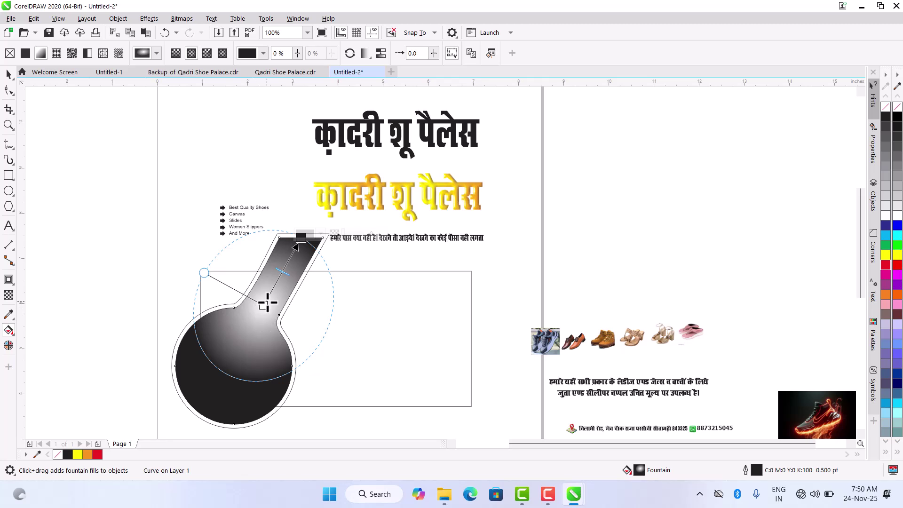
drag(264, 305, 239, 365)
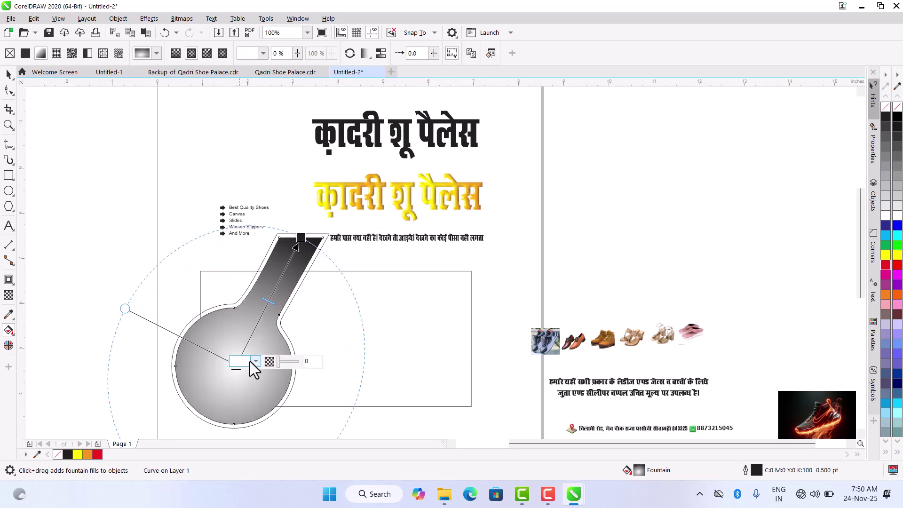
- Set the fountain fill's centre colour to golden yellow, C 1, M 17, Y 100, K 0
click(257, 362)
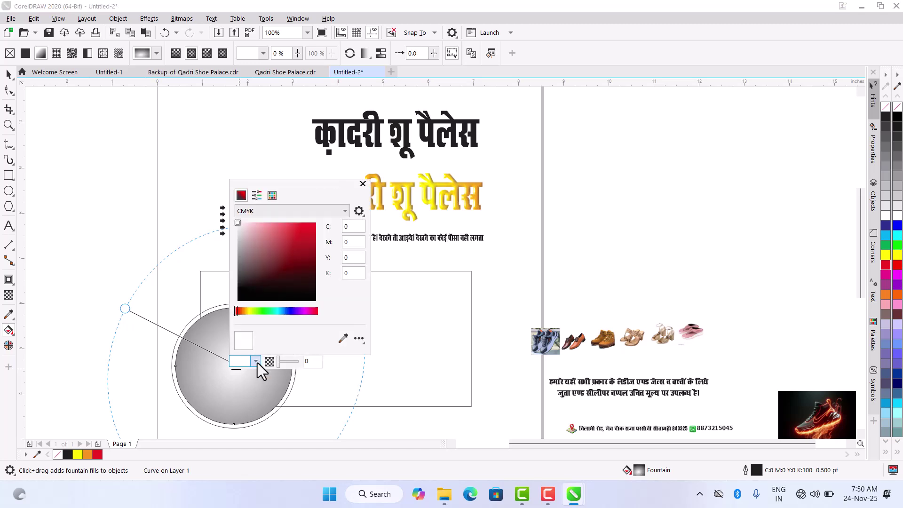
click(296, 246)
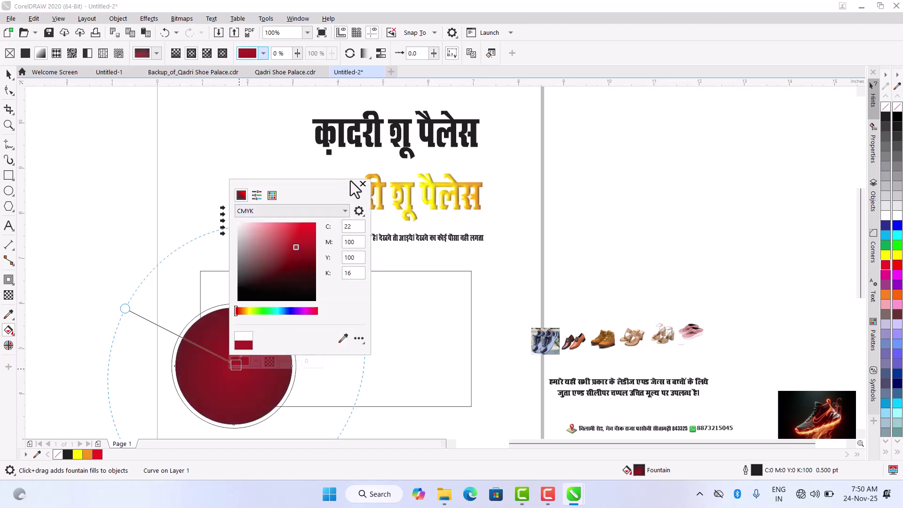
click(272, 195)
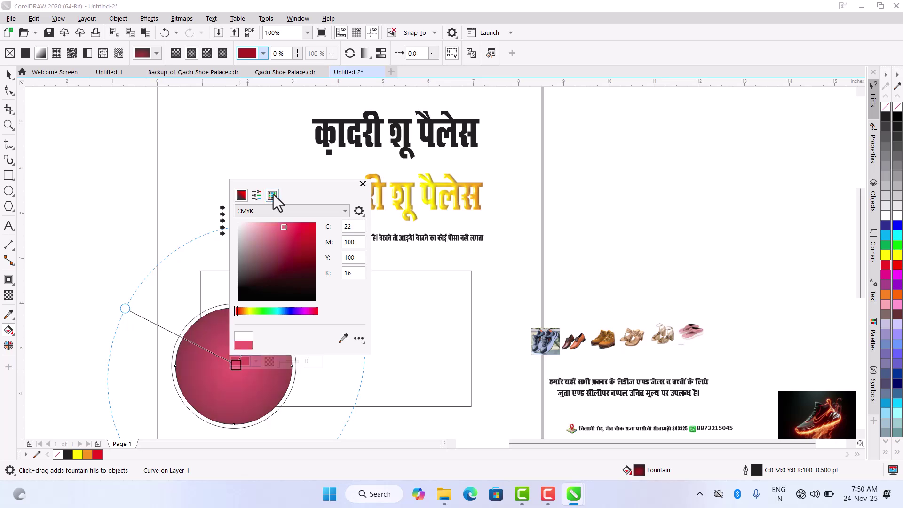
scroll(287, 300, up, 2)
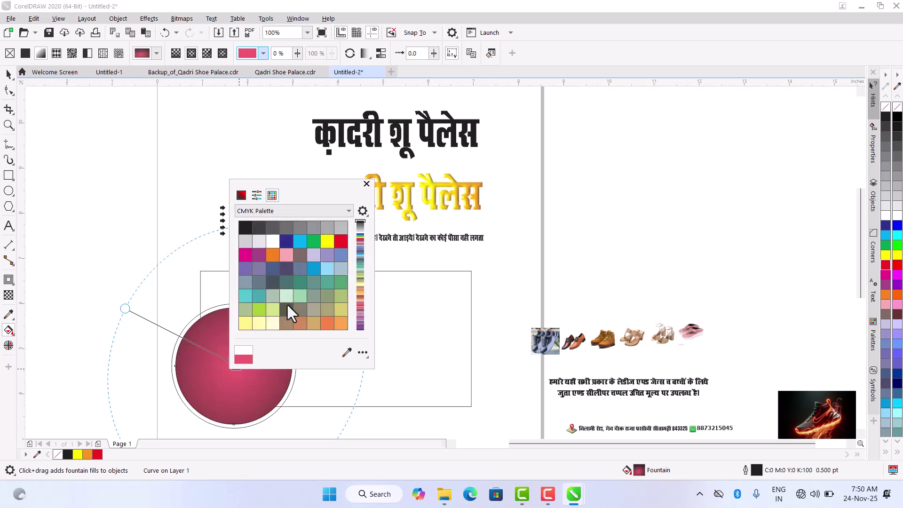
click(326, 240)
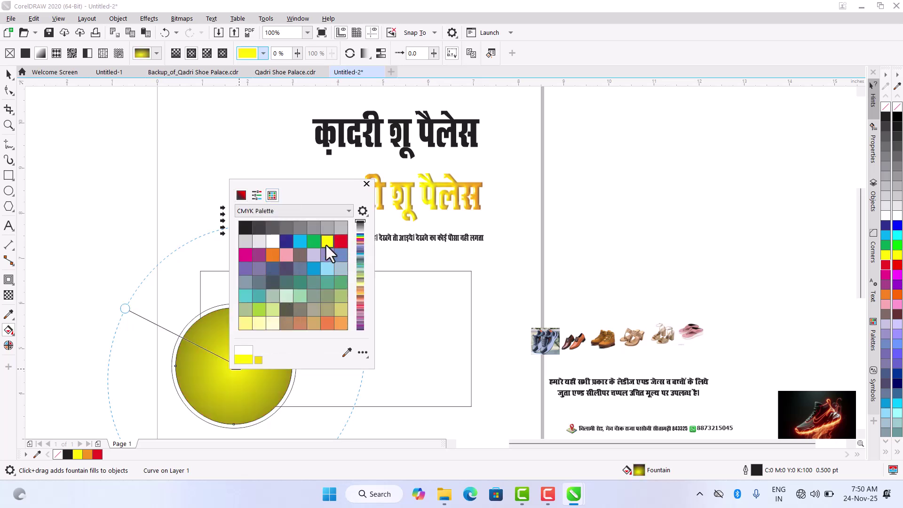
click(241, 195)
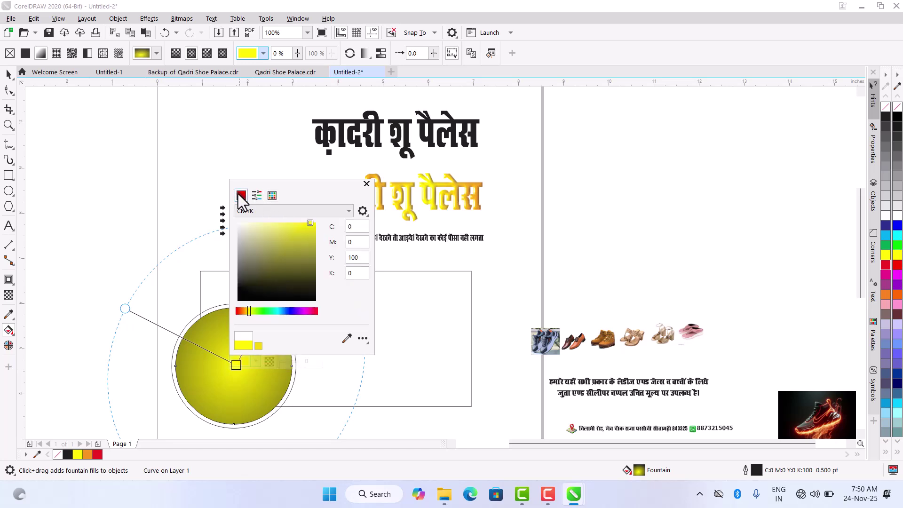
click(247, 310)
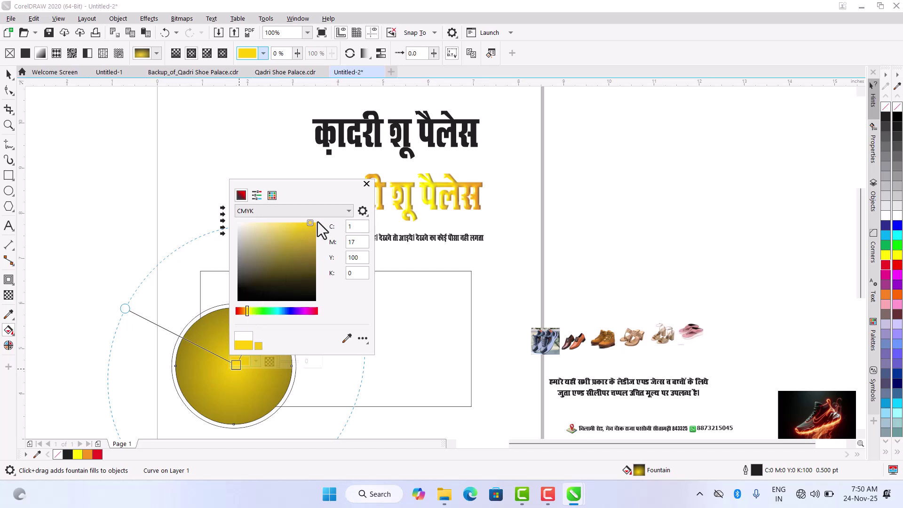
click(368, 185)
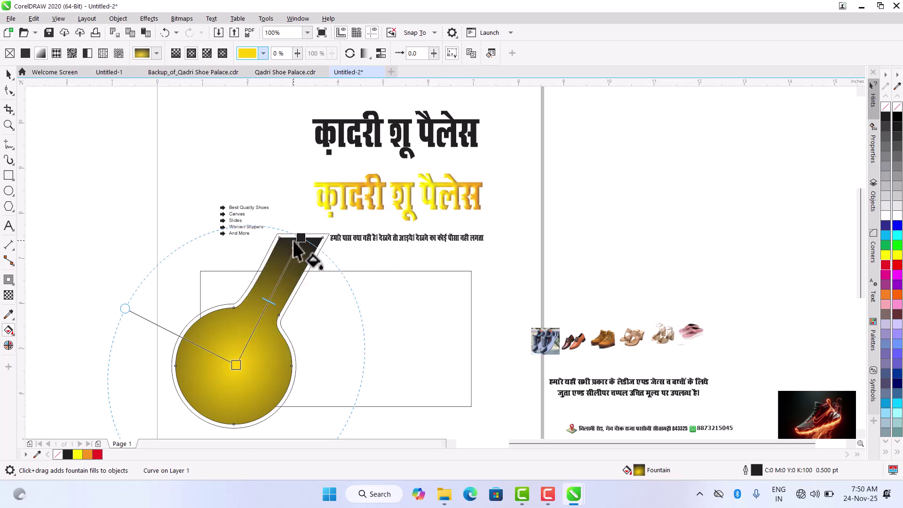
- Set the fountain fill's end colour at the band's upper end to orange, C 4, M 58, Y 100, K 0
click(300, 239)
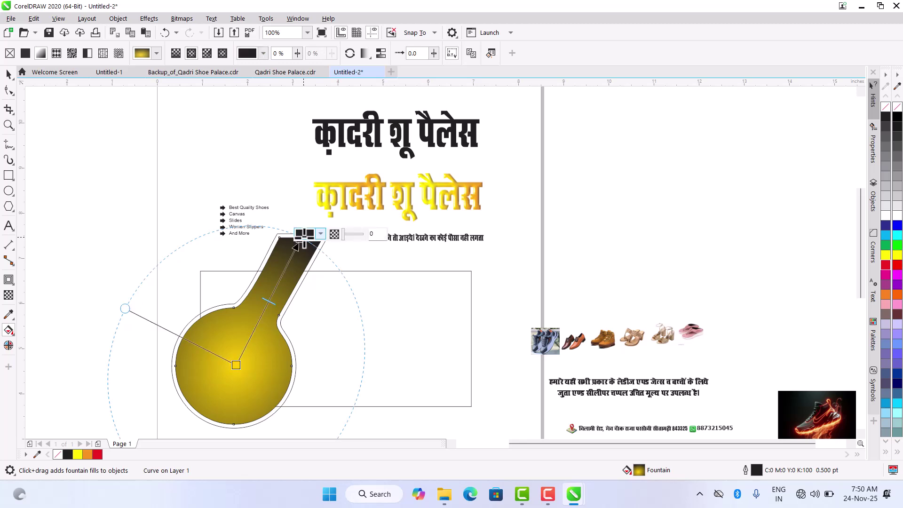
click(885, 256)
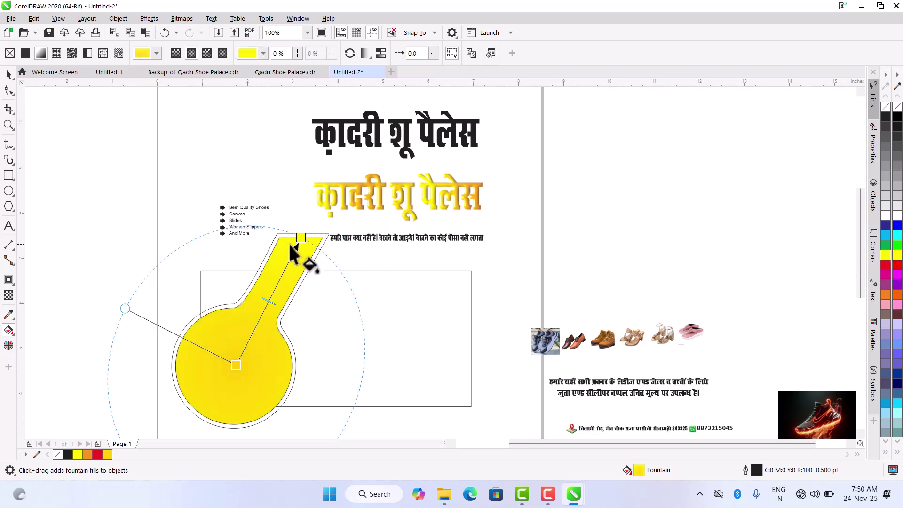
click(300, 238)
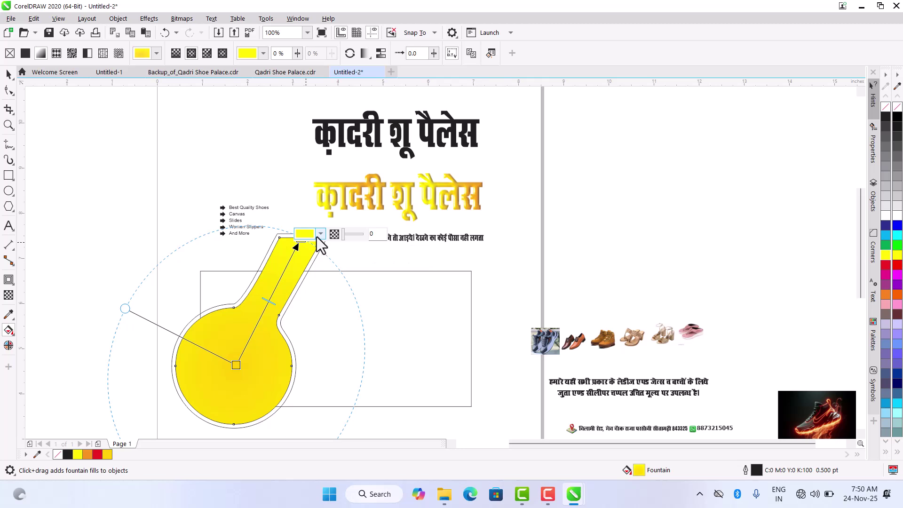
click(319, 235)
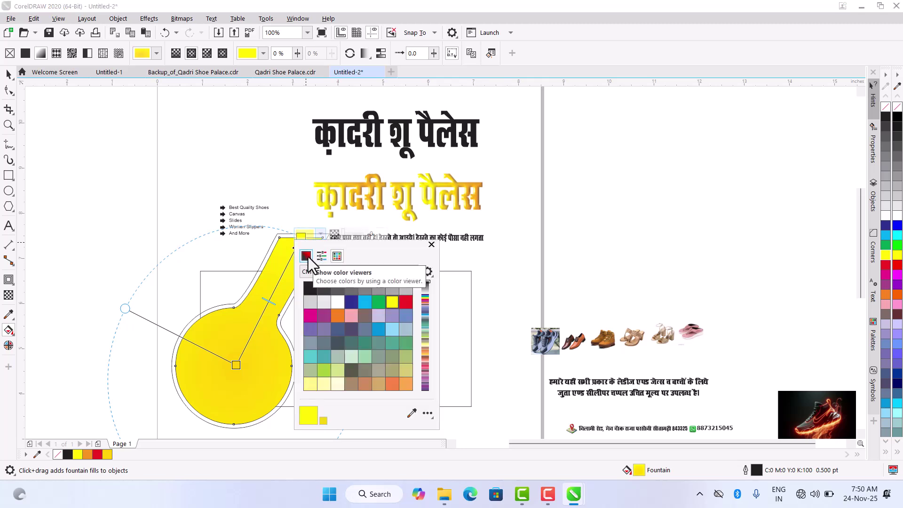
click(306, 256)
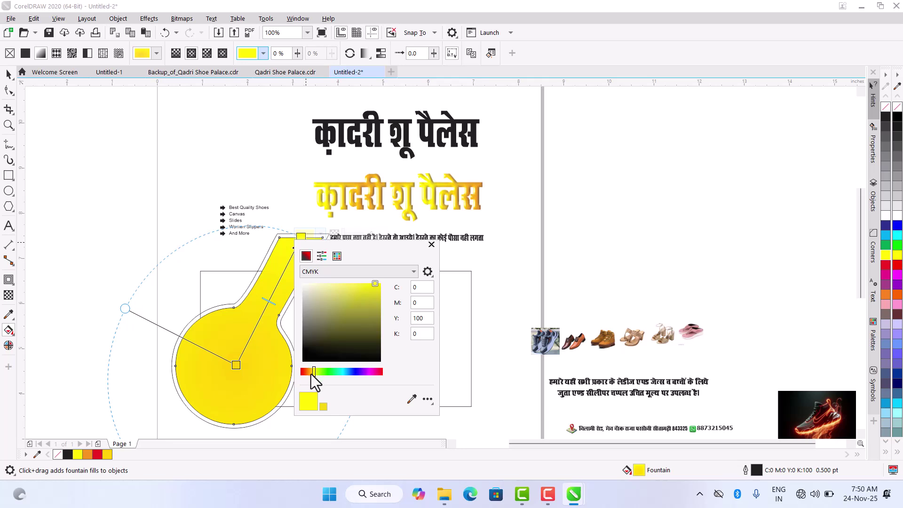
drag(311, 374, 309, 372)
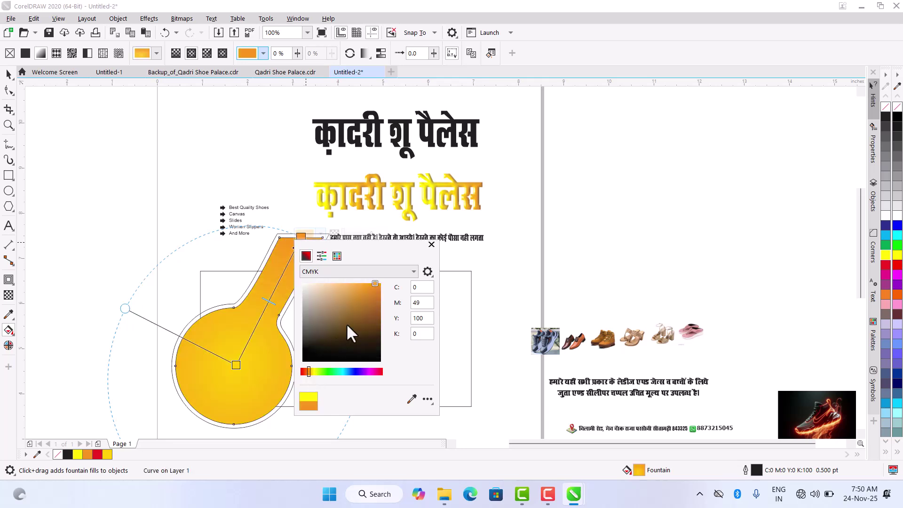
drag(379, 288, 385, 290)
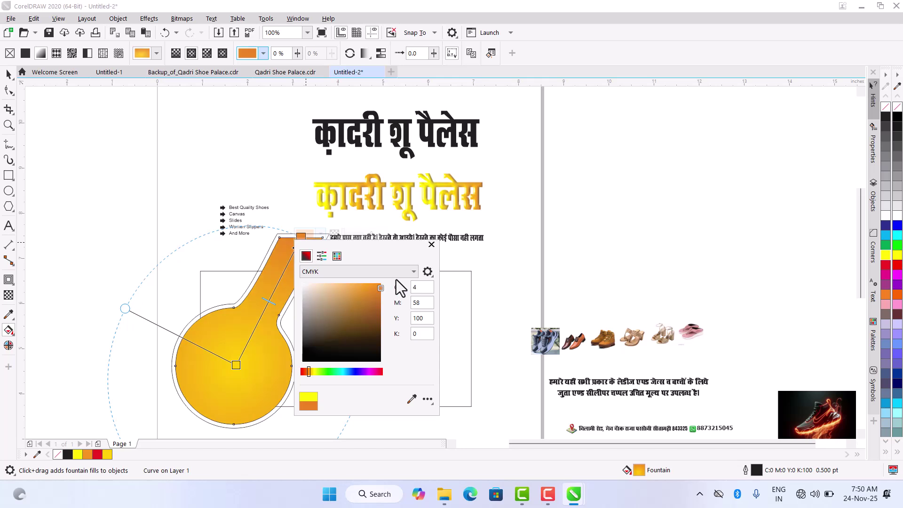
click(431, 244)
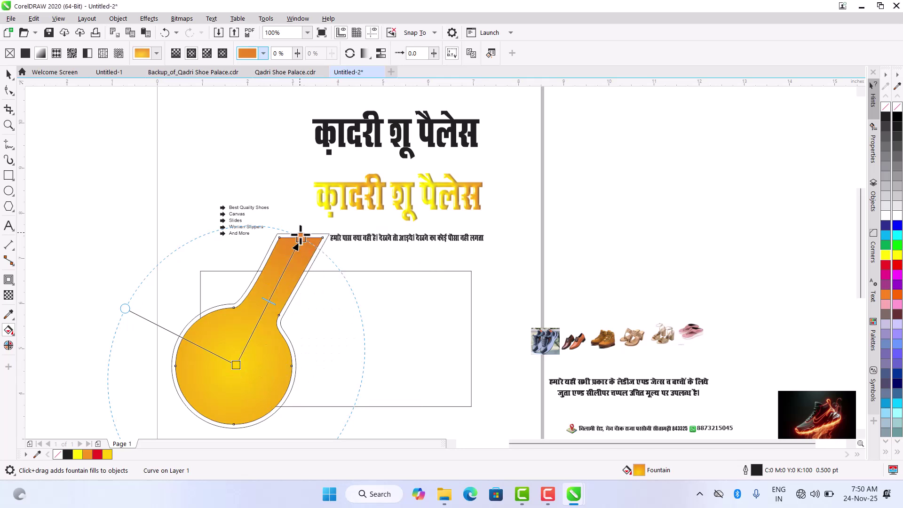
- Shorten the fountain fill by moving its orange end down to about the middle of the band, and deselect the shape
drag(300, 238, 267, 278)
click(8, 75)
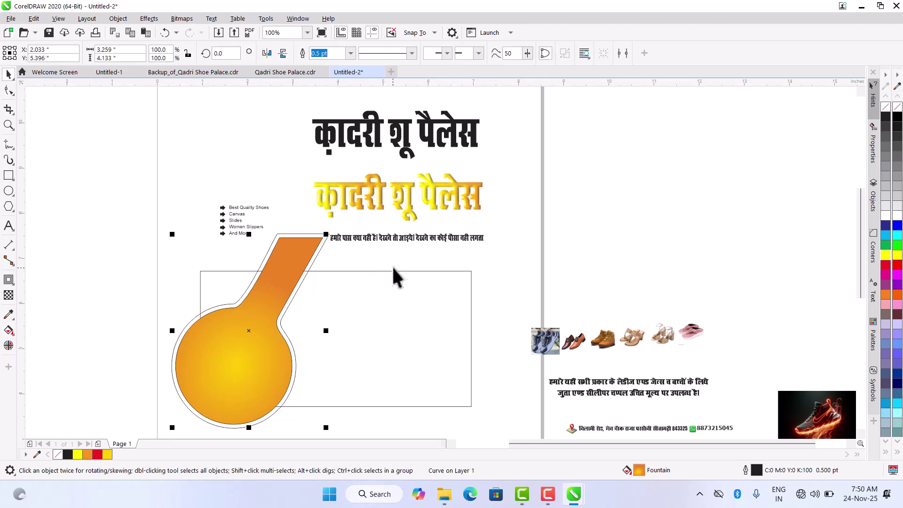
click(400, 254)
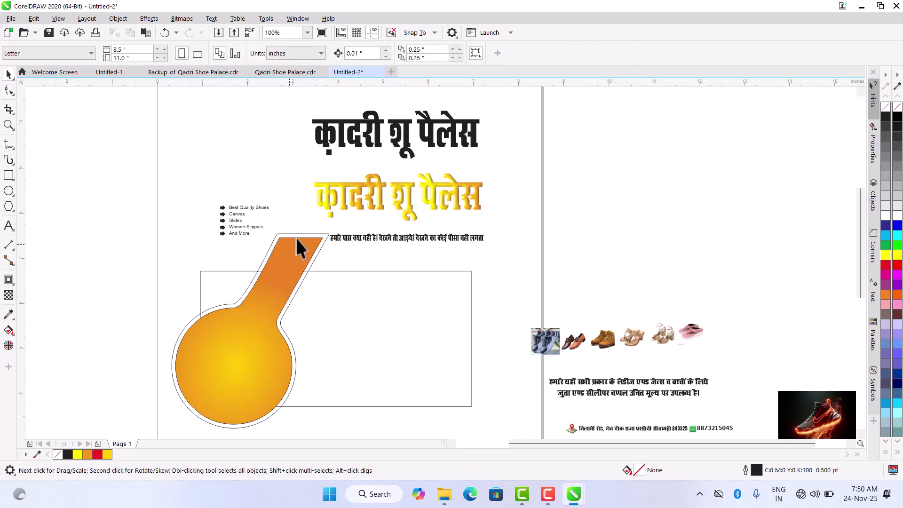
- Fill the outer contour shape with golden yellow sampled from the circle's gradient, R 250, G 193, B 9
click(327, 236)
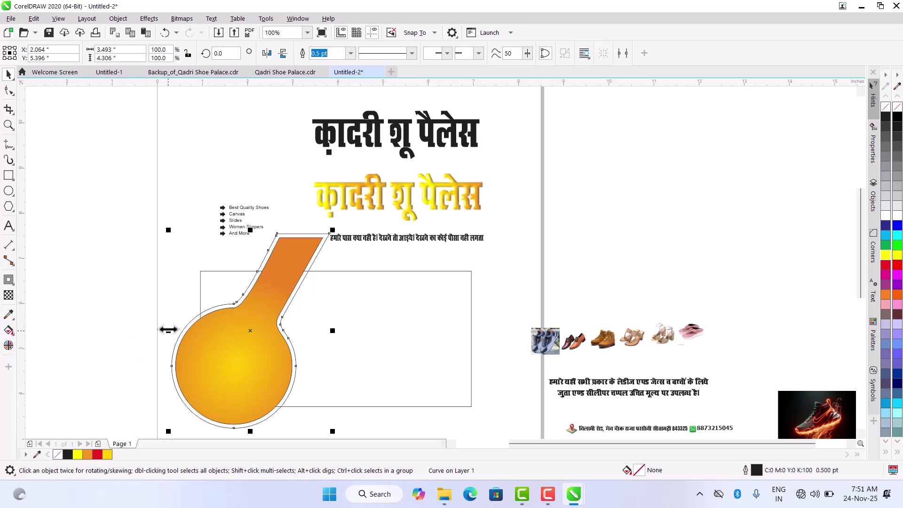
key(shift+F11)
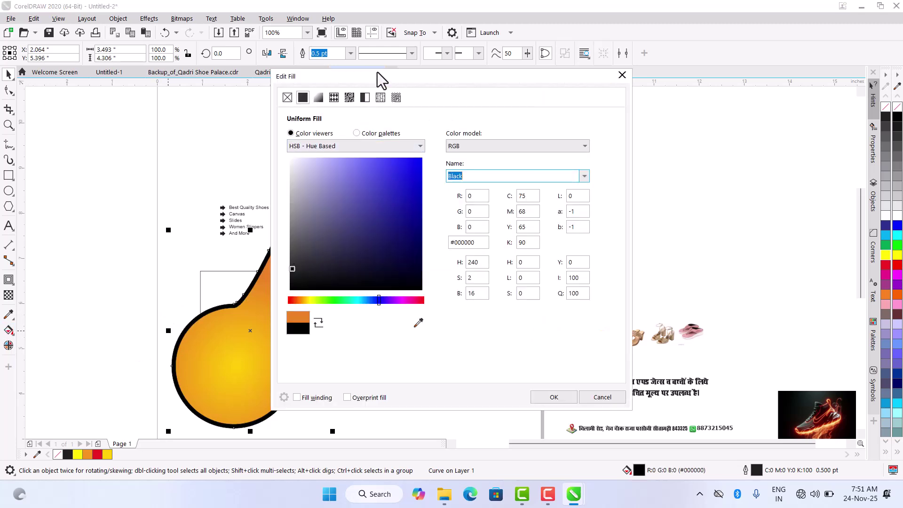
drag(380, 77, 492, 97)
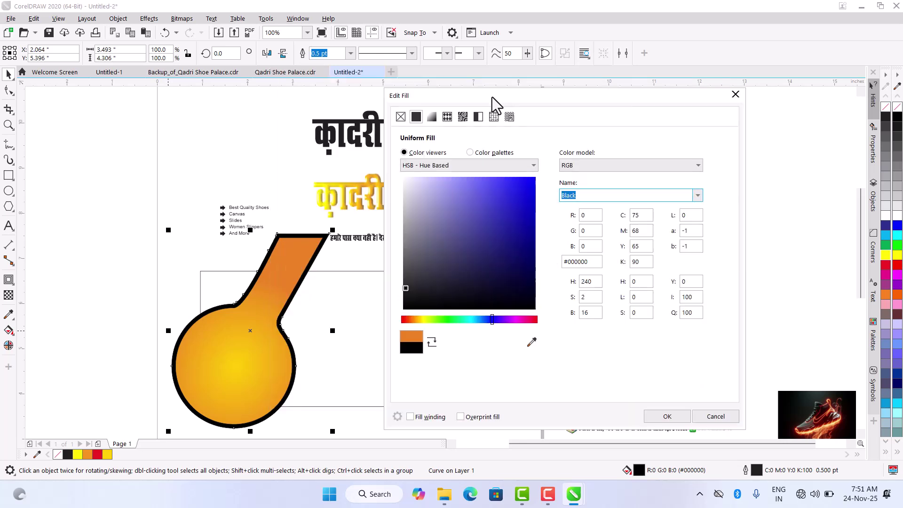
click(527, 347)
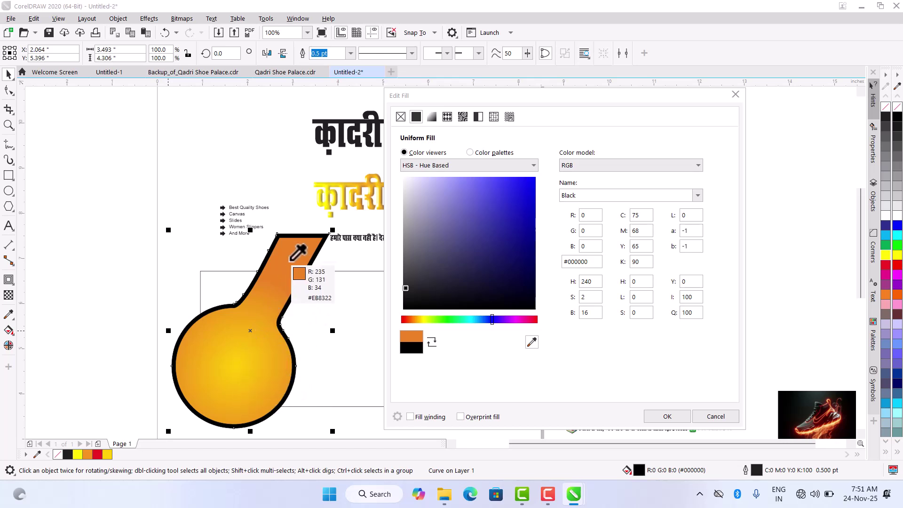
click(242, 350)
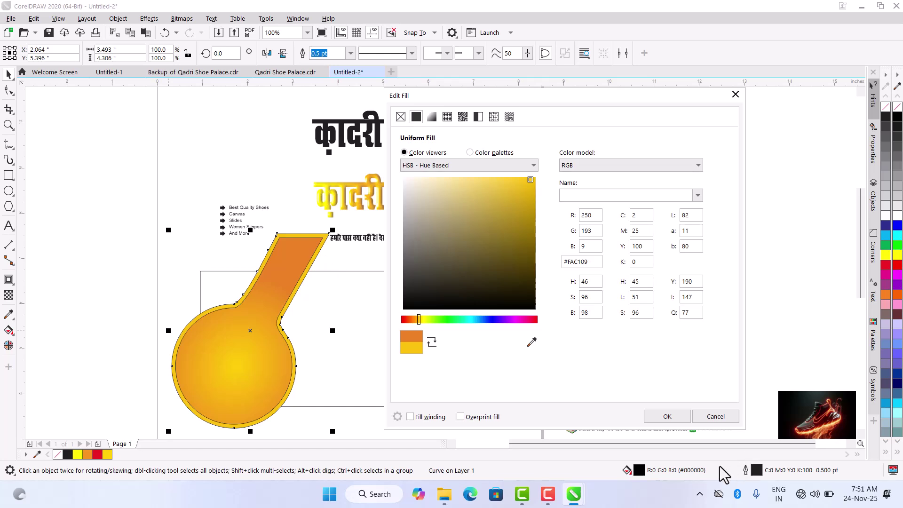
click(663, 415)
- Remove the outlines from the outer contour and the inner gradient shape, and group the two
scroll(326, 330, down, 2)
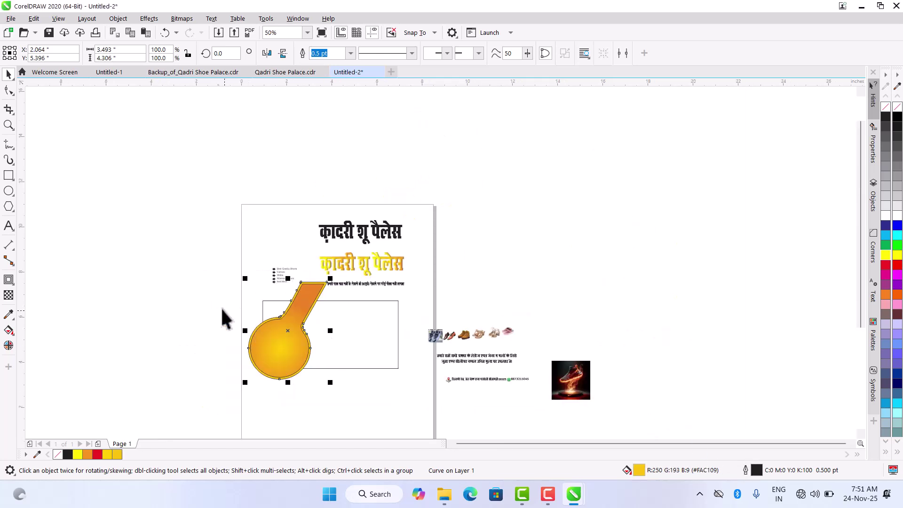
shift+click(275, 360)
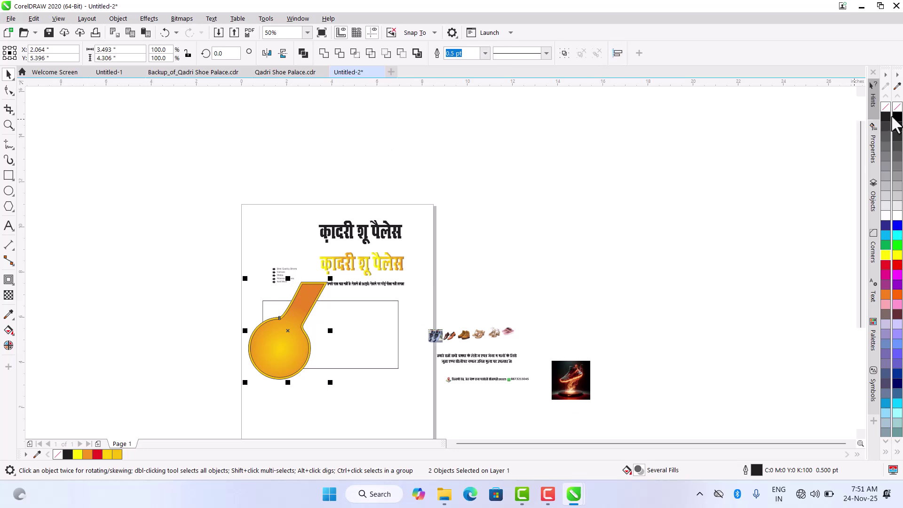
right_click(895, 107)
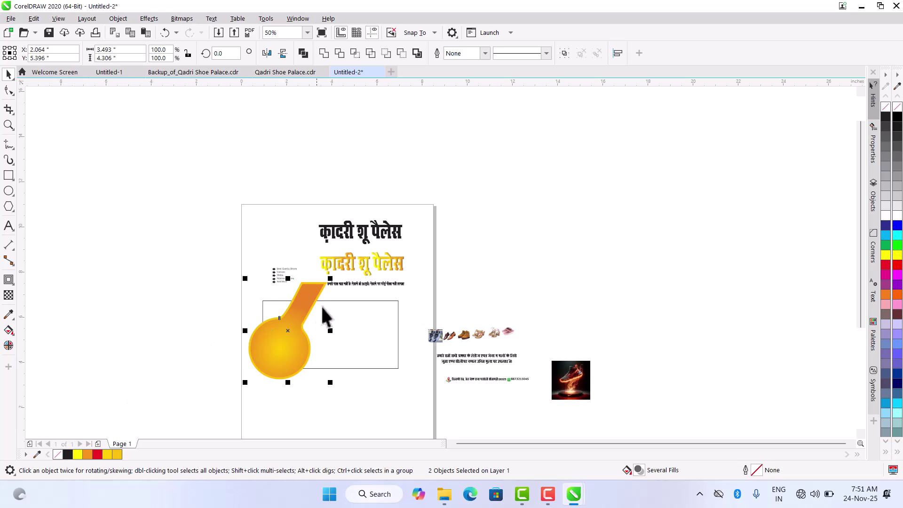
click(564, 55)
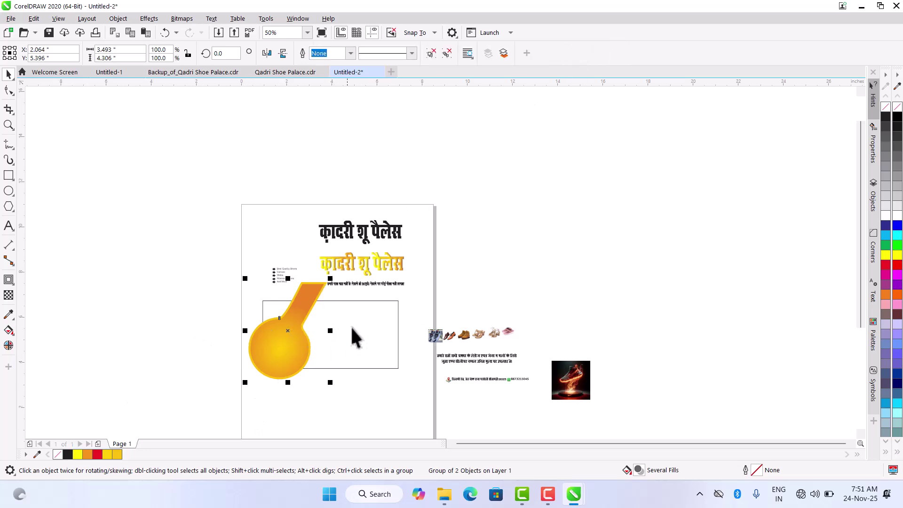
- PowerClip the grouped circle-and-band shape inside the 6 by 3 inch rectangle
scroll(339, 333, up, 4)
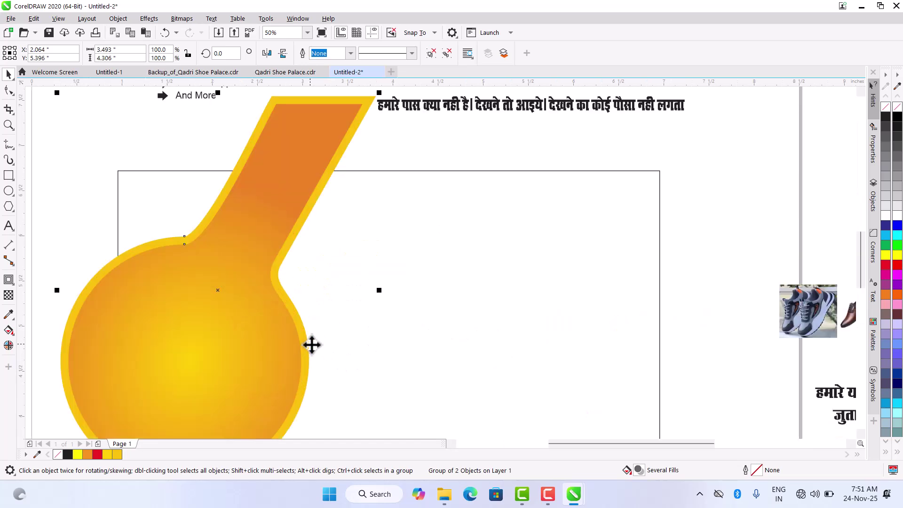
right_click(229, 297)
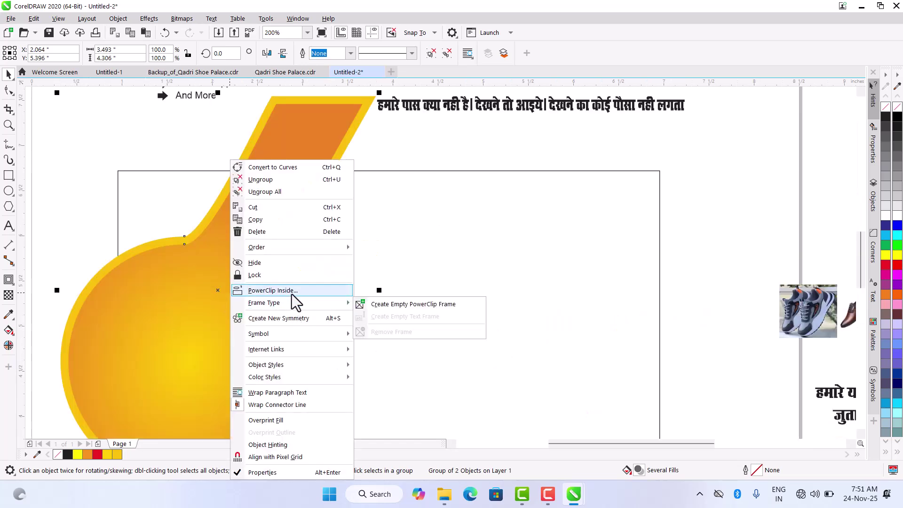
click(292, 291)
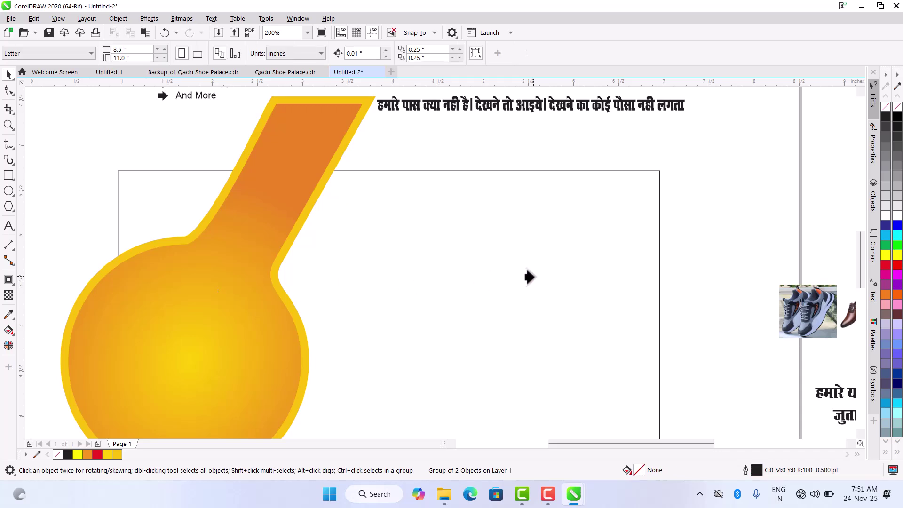
click(530, 276)
scroll(230, 292, down, 2)
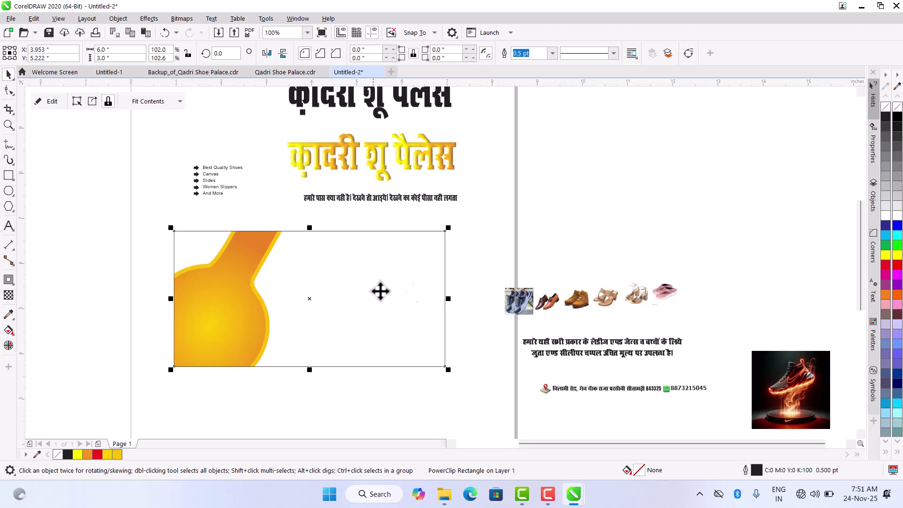
- Fill the rectangle with a dark teal blue, C 98, M 70, Y 50, K 63, and deselect it
click(886, 237)
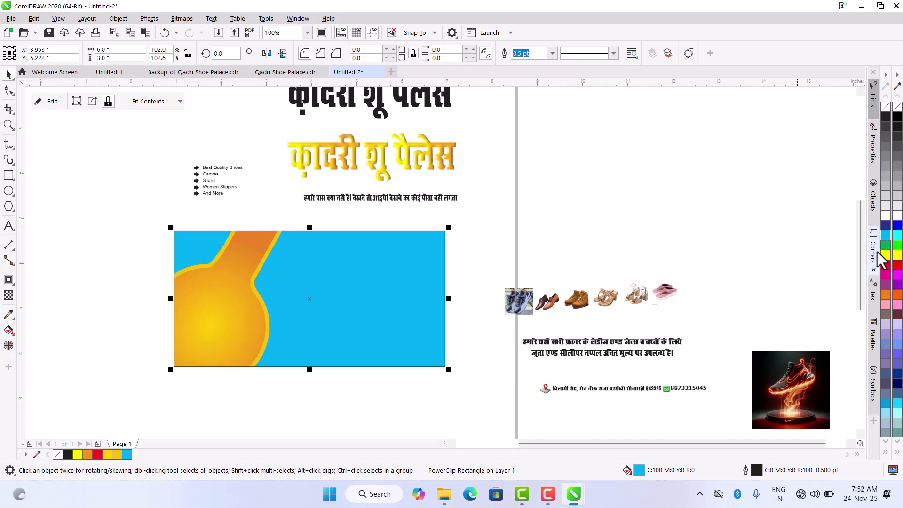
key(shift+F11)
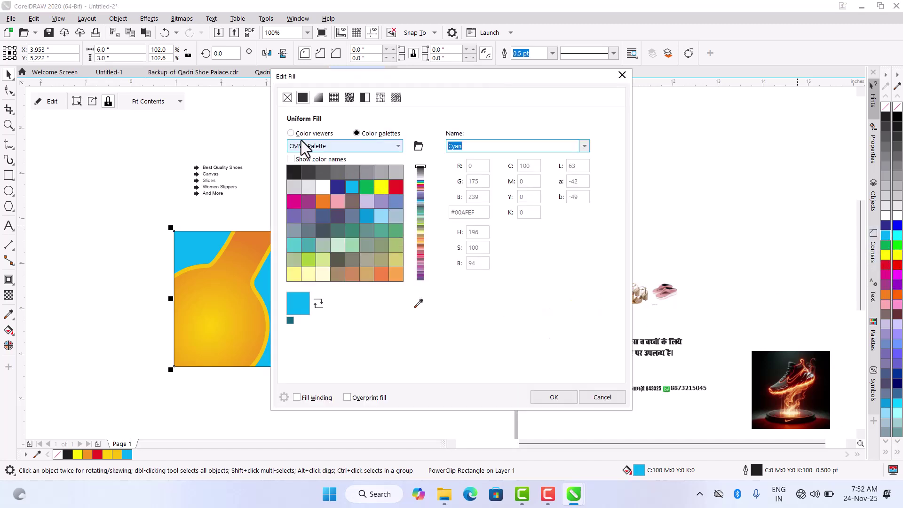
click(300, 135)
click(397, 219)
drag(415, 233, 430, 253)
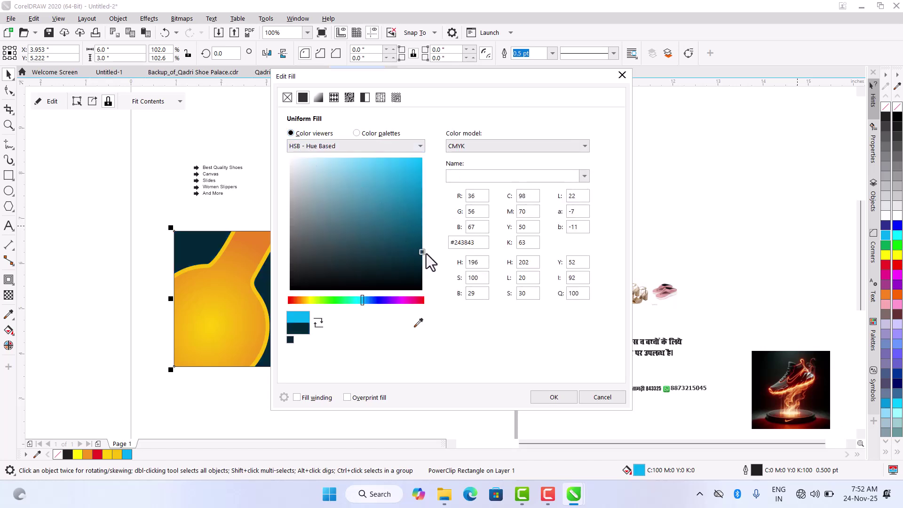
click(552, 396)
click(478, 230)
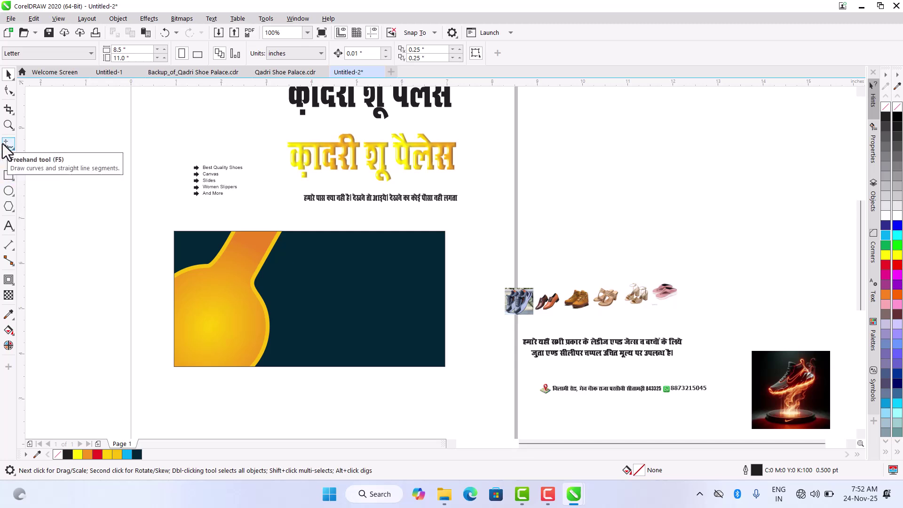
- Extract the grouped shape from the PowerClip rectangle and remove the rectangle's frame type
click(225, 296)
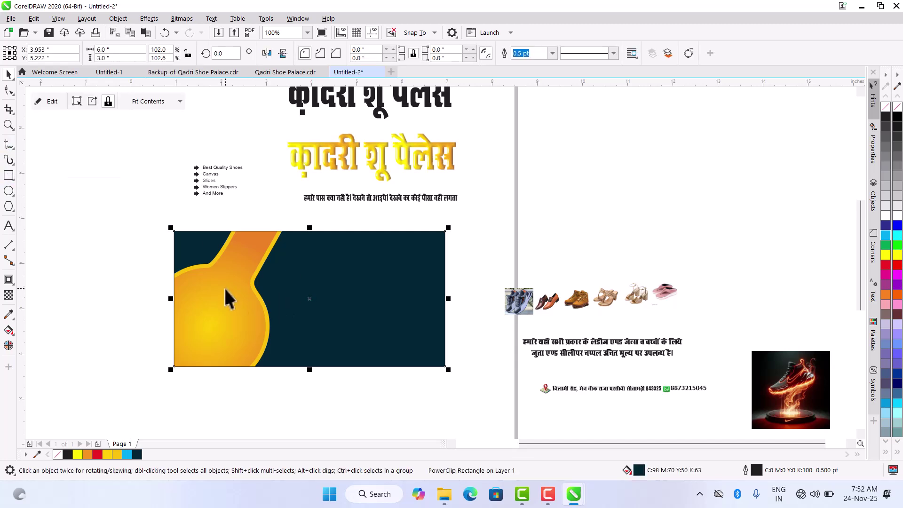
right_click(225, 288)
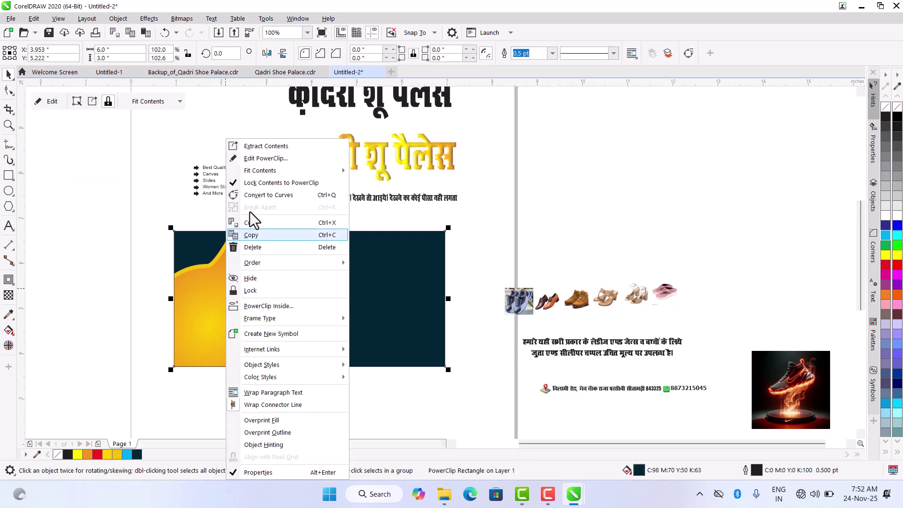
click(254, 149)
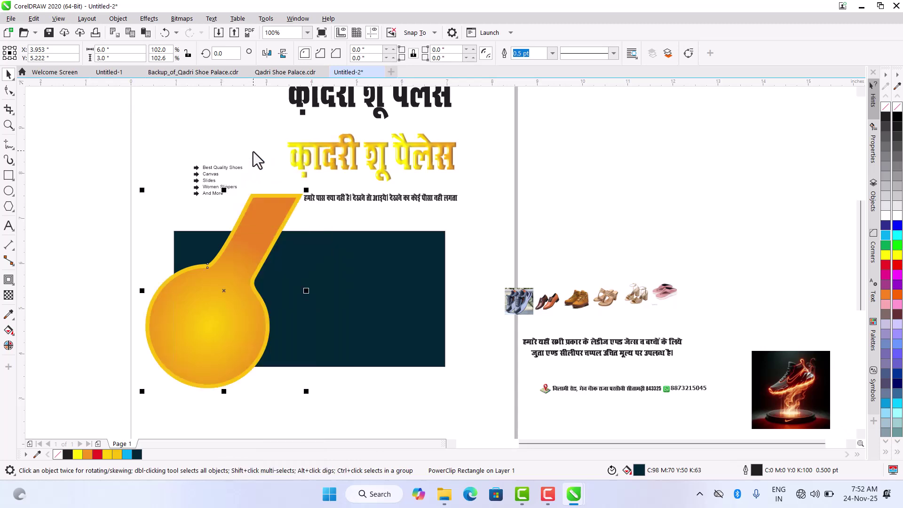
click(514, 231)
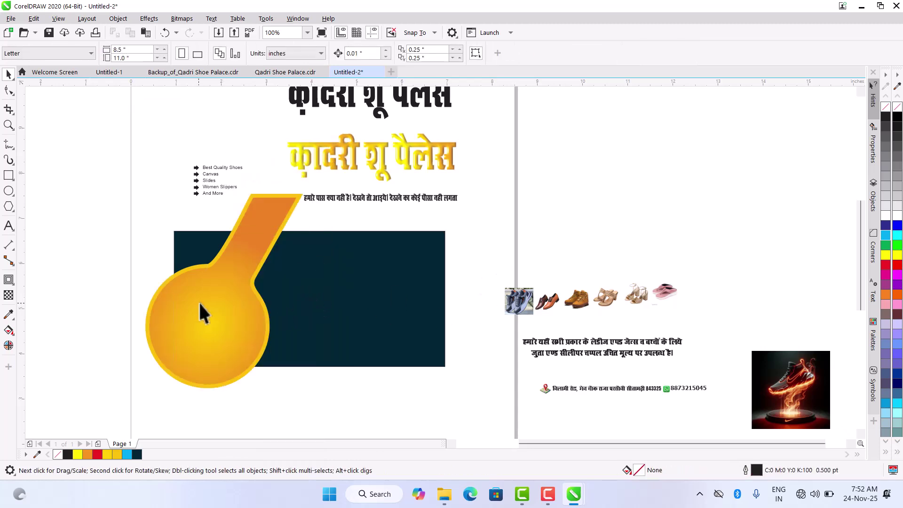
click(315, 306)
right_click(315, 307)
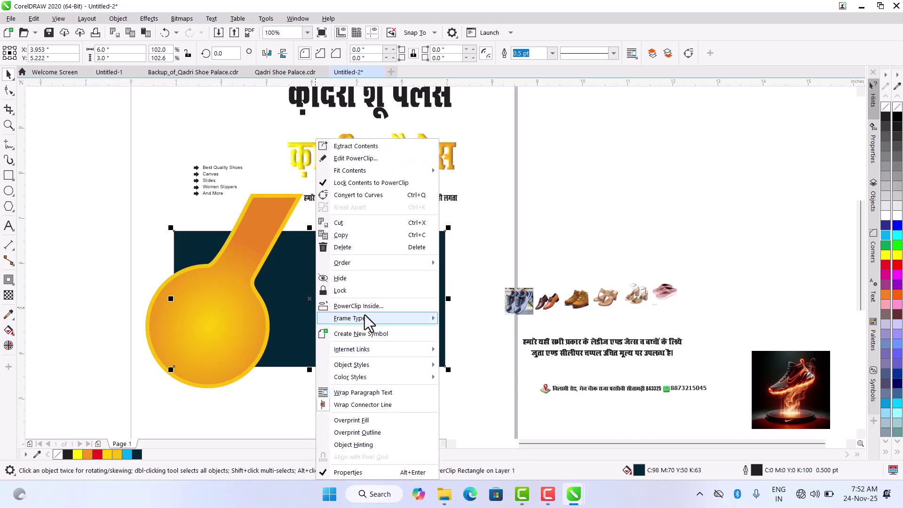
mouse_move(365, 316)
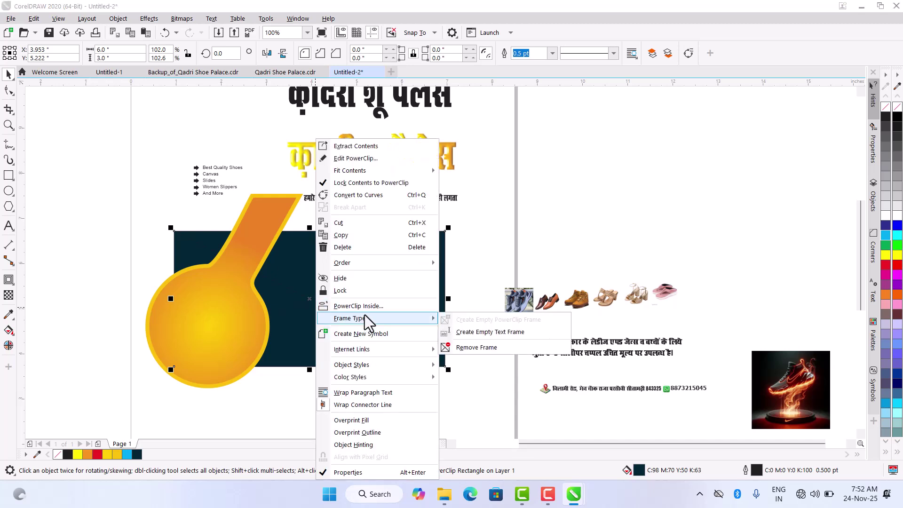
click(498, 345)
click(510, 348)
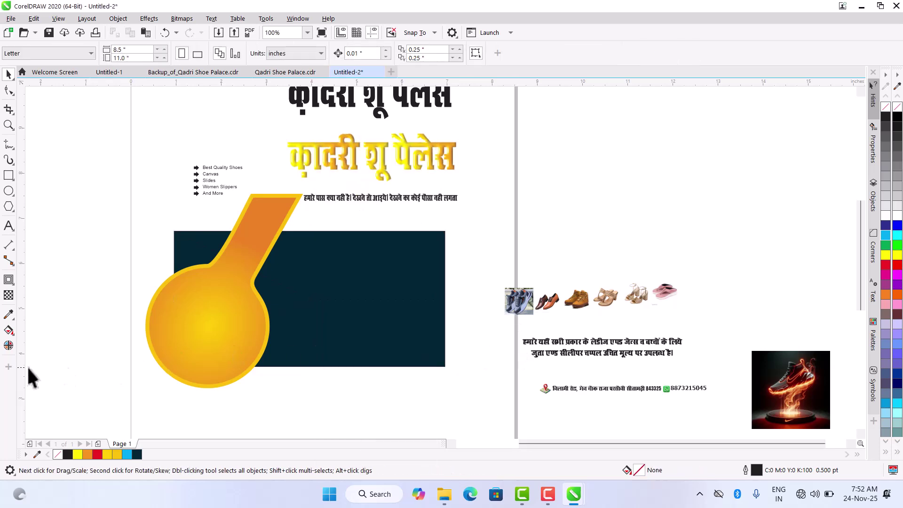
- Draw a slightly rising 2-point line, about 4.9 by 0.57 inches, from the circle past the rectangle's right edge, with a white outline
click(9, 148)
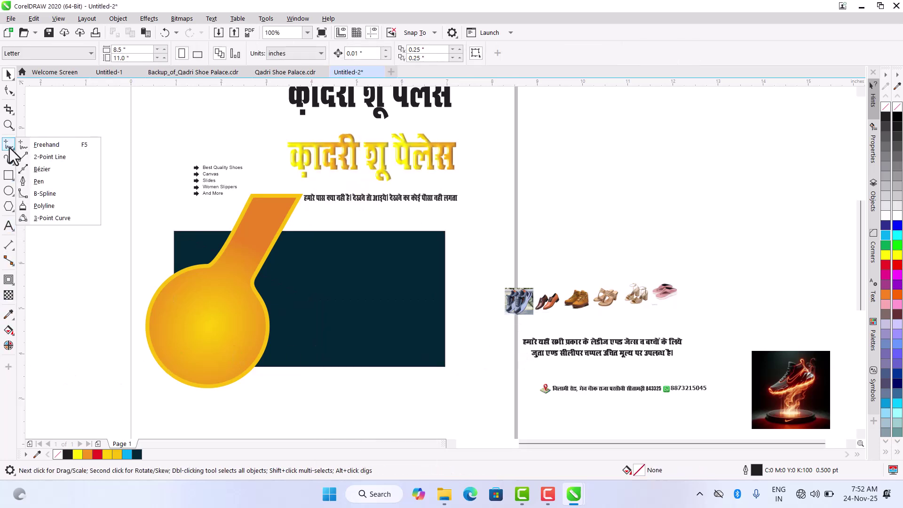
click(49, 155)
drag(242, 322, 461, 297)
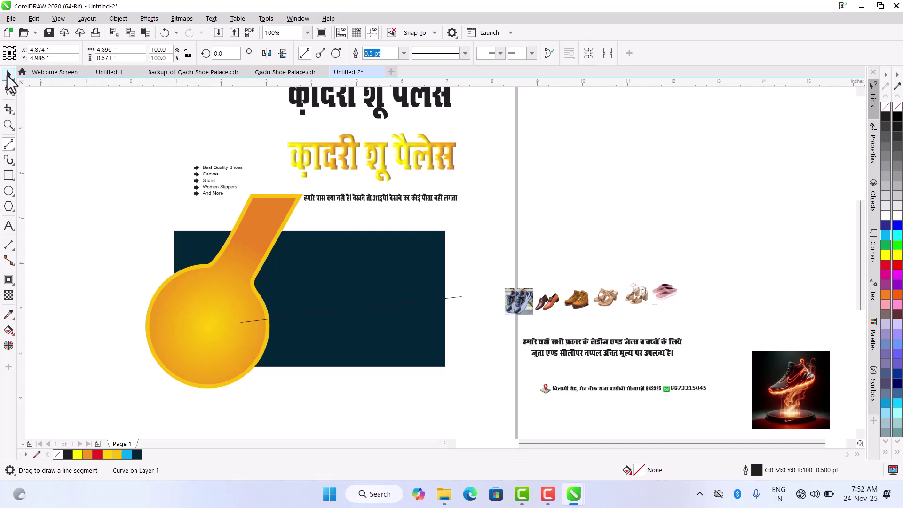
click(8, 75)
right_click(885, 216)
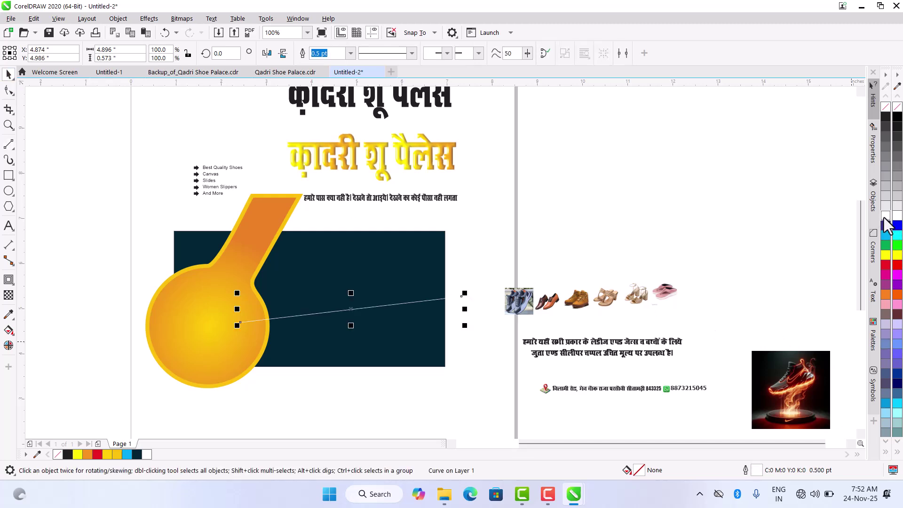
- Move the white line up by about 0.16 inch across the dark rectangle
scroll(331, 332, up, 4)
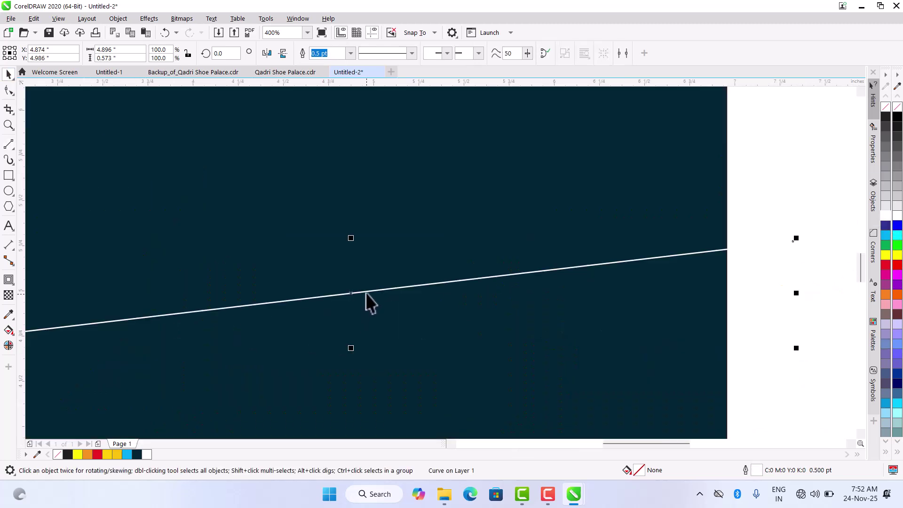
scroll(365, 294, down, 2)
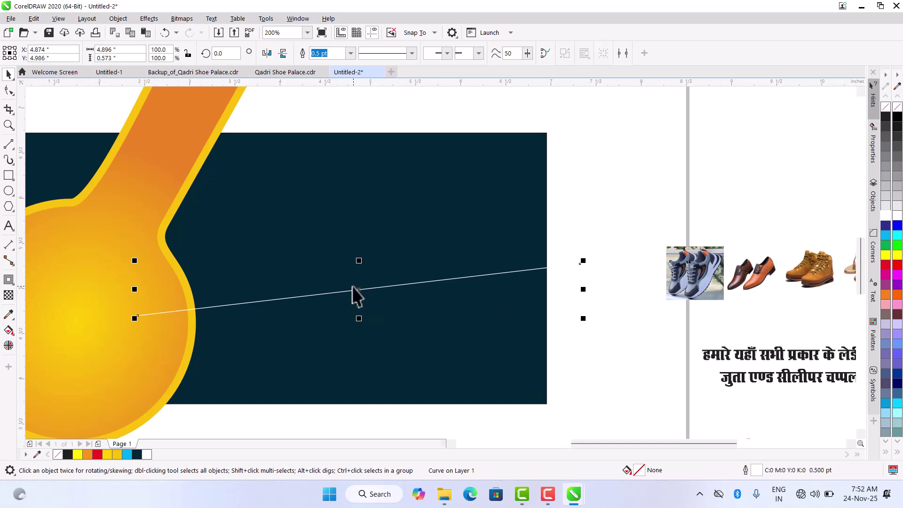
drag(352, 289, 357, 278)
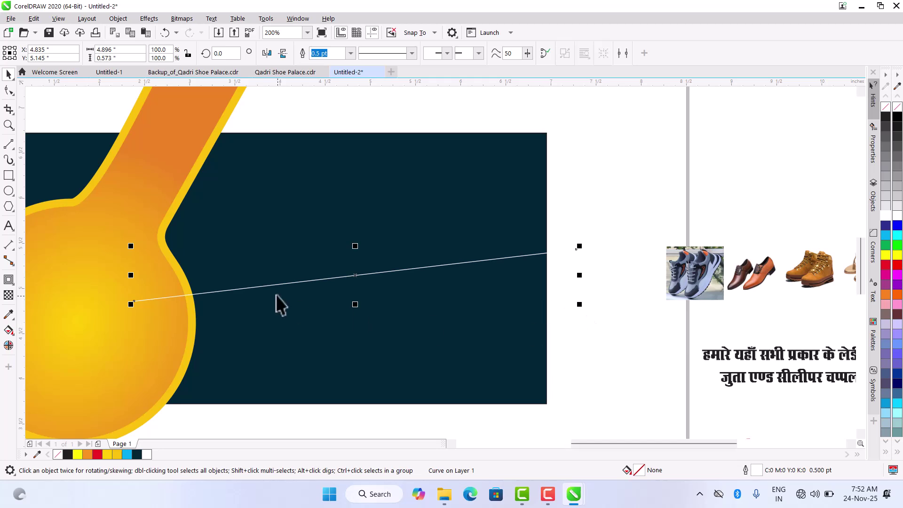
scroll(277, 334, down, 3)
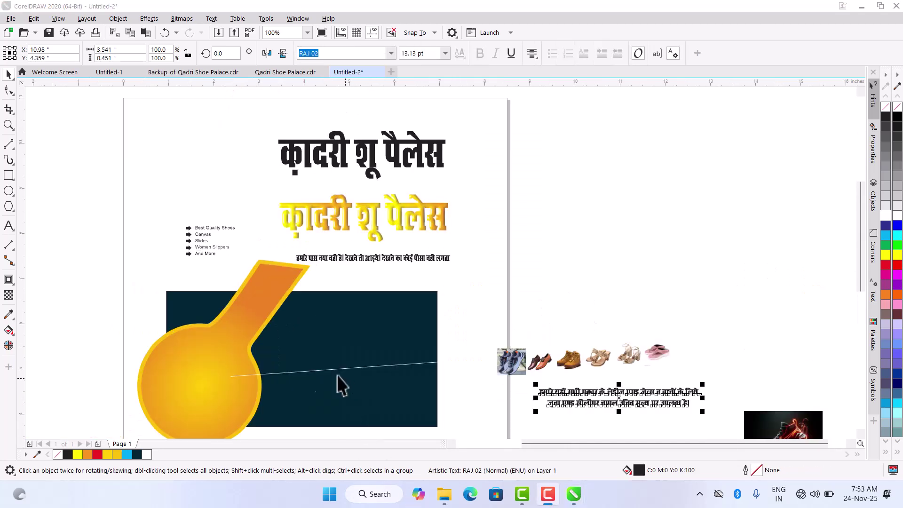
- Smart Fill the rectangle's region below the white line with blue-grey, C 40, M 20, Y 0, K 40
click(9, 335)
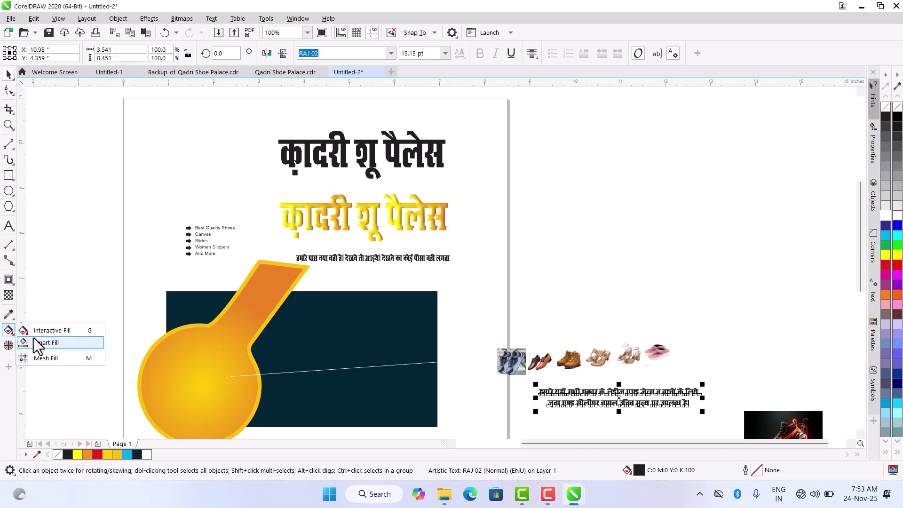
click(42, 342)
click(382, 397)
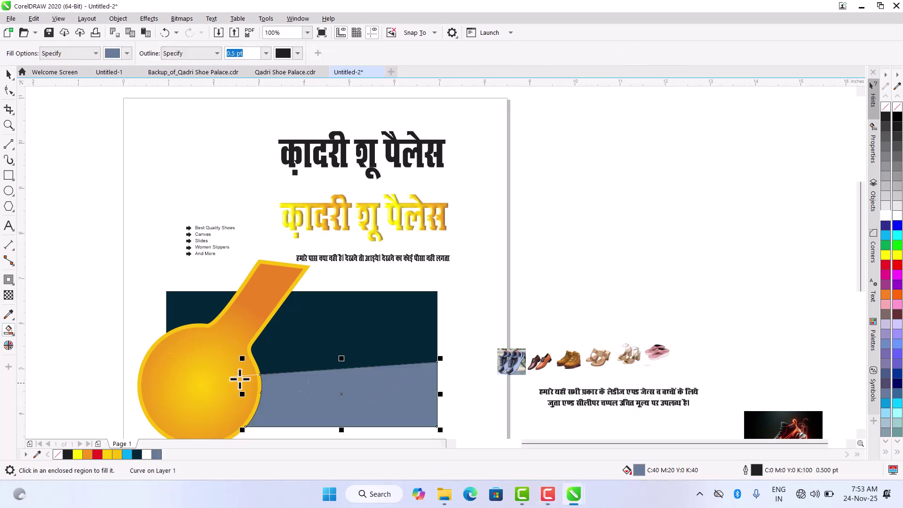
- Delete the white dividing line and select the grouped circle-and-band shape
click(10, 75)
drag(475, 328, 138, 394)
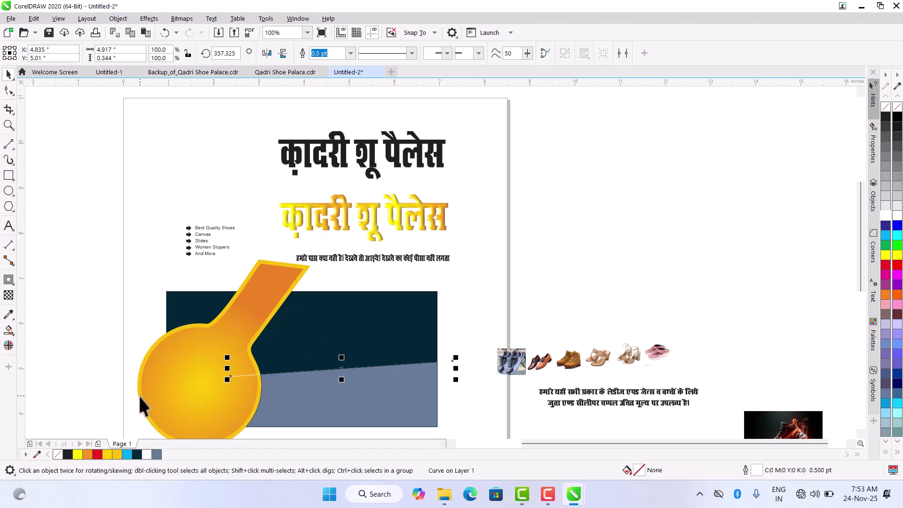
key(Delete)
click(195, 371)
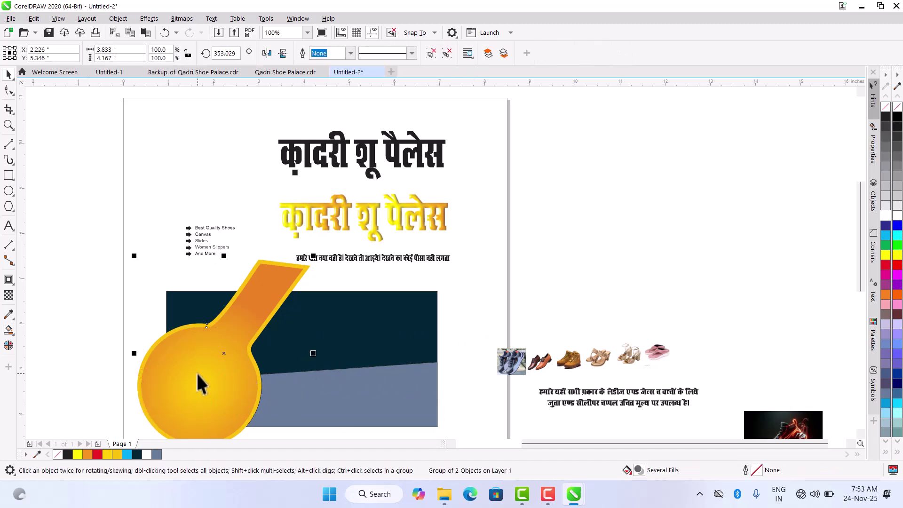
- PowerClip the grouped circle-and-band shape inside the dark rectangle
right_click(197, 372)
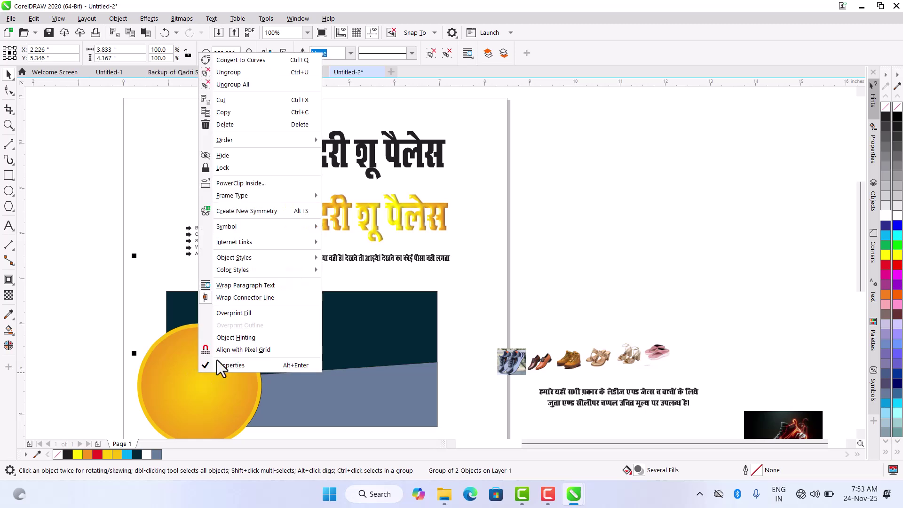
click(254, 183)
click(399, 319)
click(509, 289)
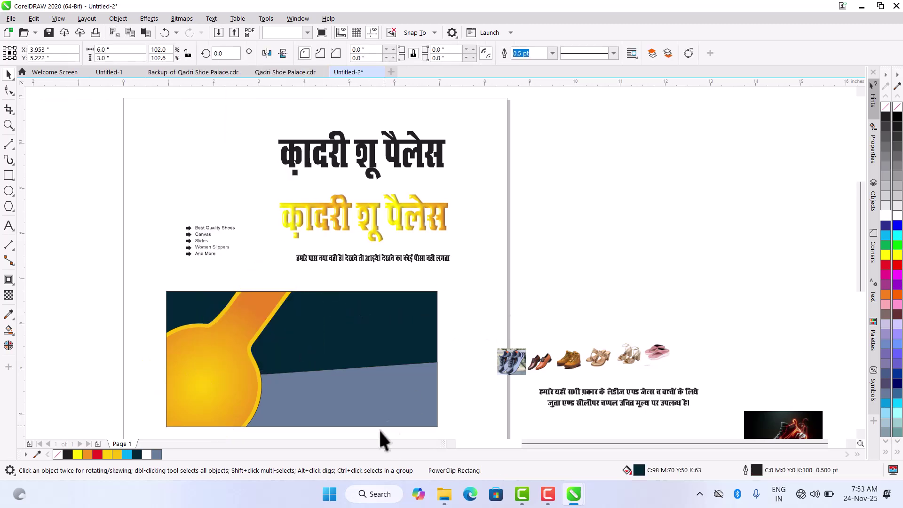
- Change the blue-grey lower section's uniform fill to olive brown, C 53, M 48, Y 100, K 30
click(383, 394)
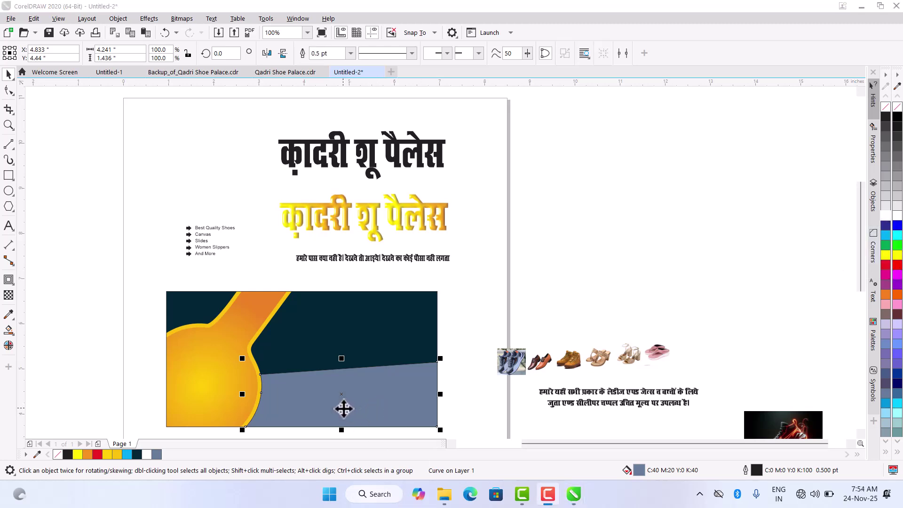
click(487, 322)
click(374, 400)
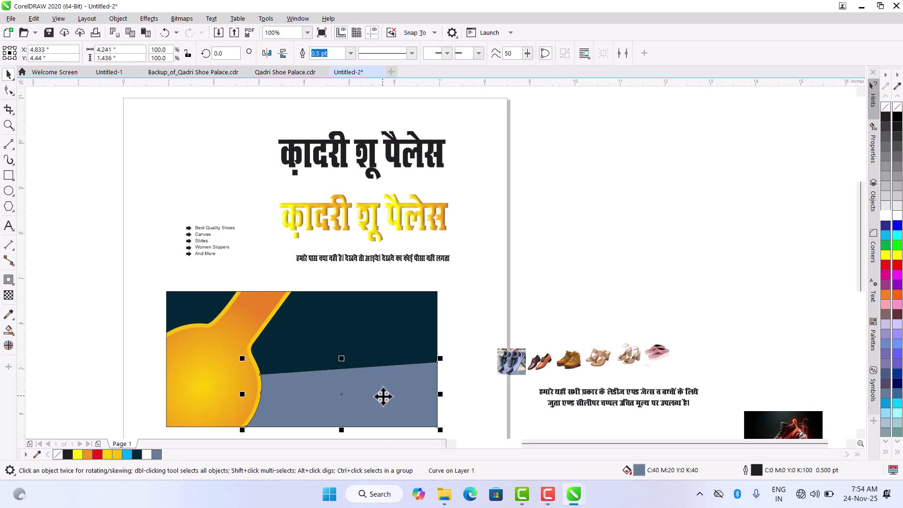
key(shift+F11)
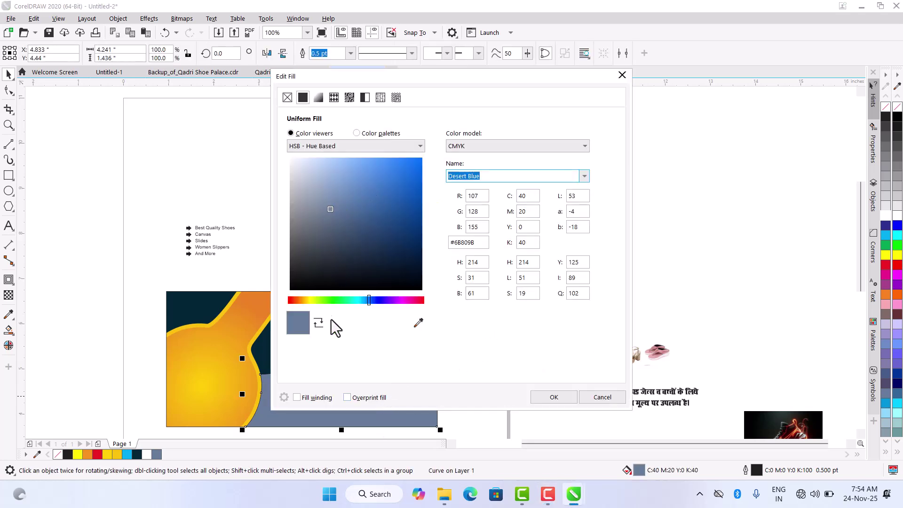
click(304, 301)
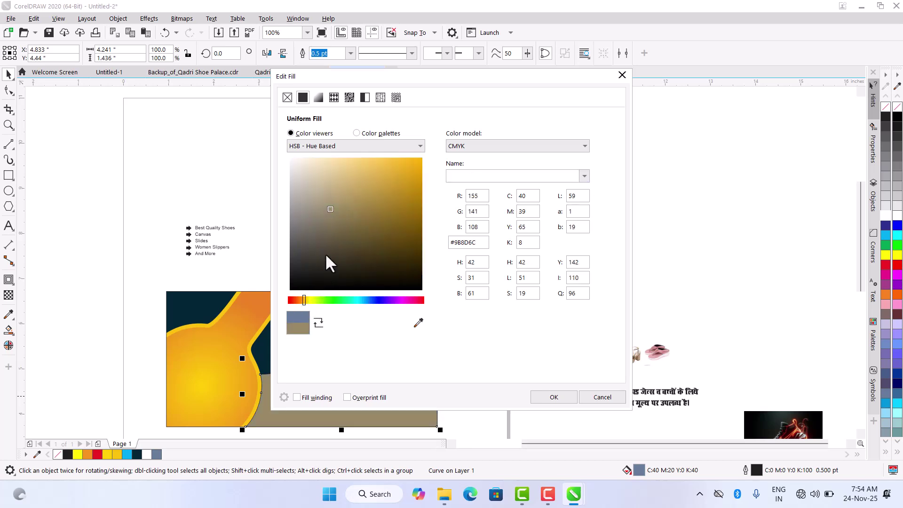
mouse_move(343, 233)
mouse_down()
mouse_move(346, 255)
mouse_move(350, 247)
mouse_up()
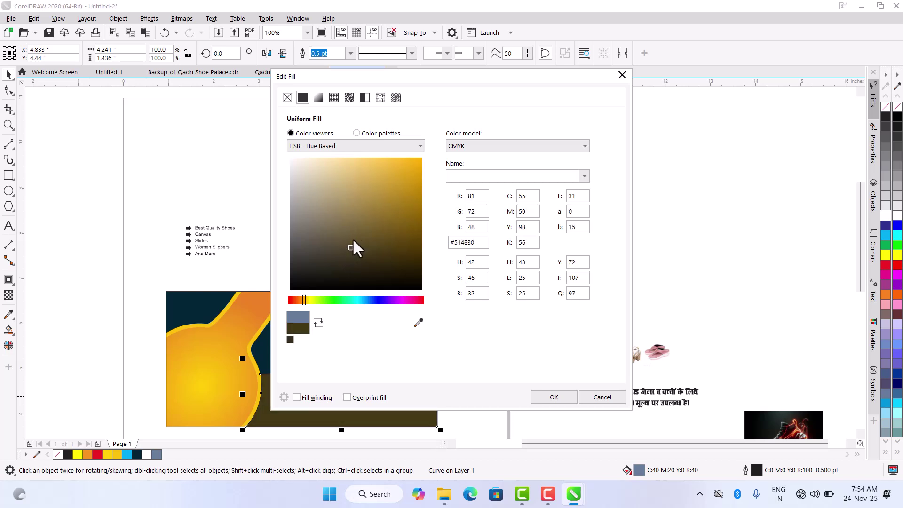
drag(442, 78, 570, 63)
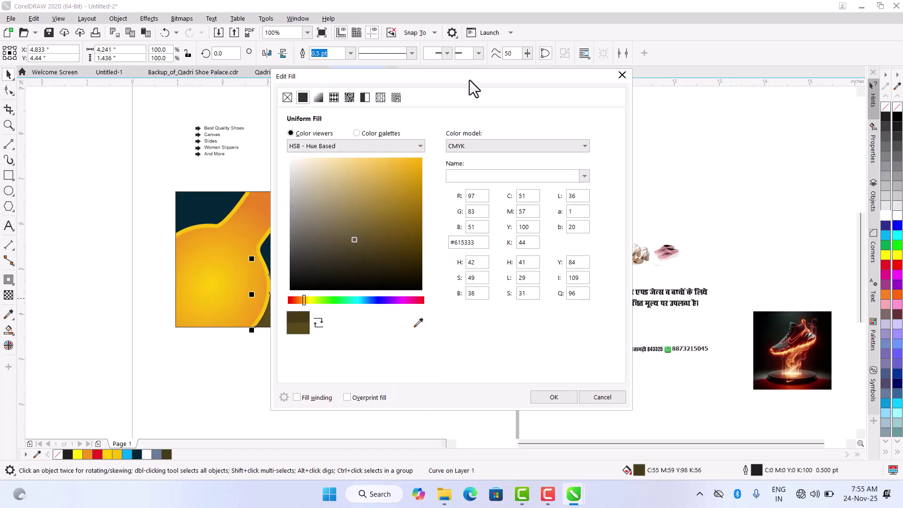
drag(469, 80, 617, 58)
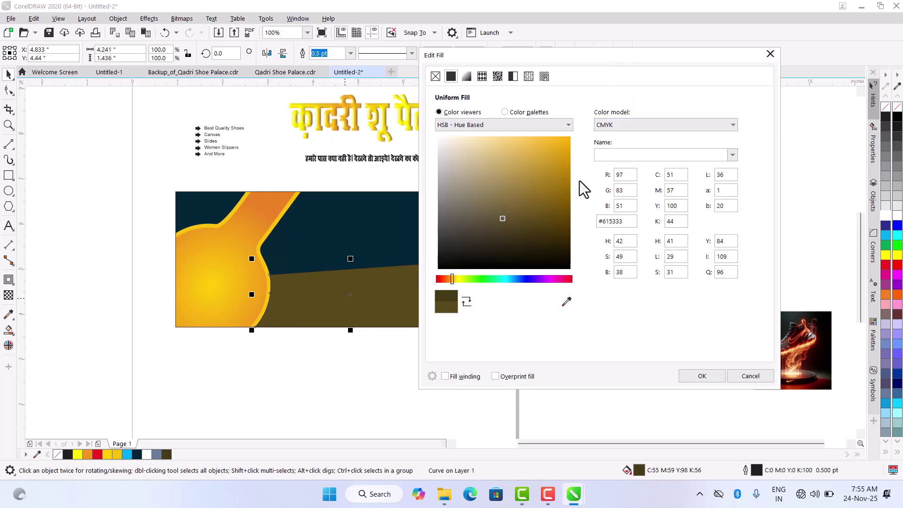
mouse_move(518, 213)
mouse_down()
mouse_move(512, 205)
mouse_move(523, 209)
mouse_up()
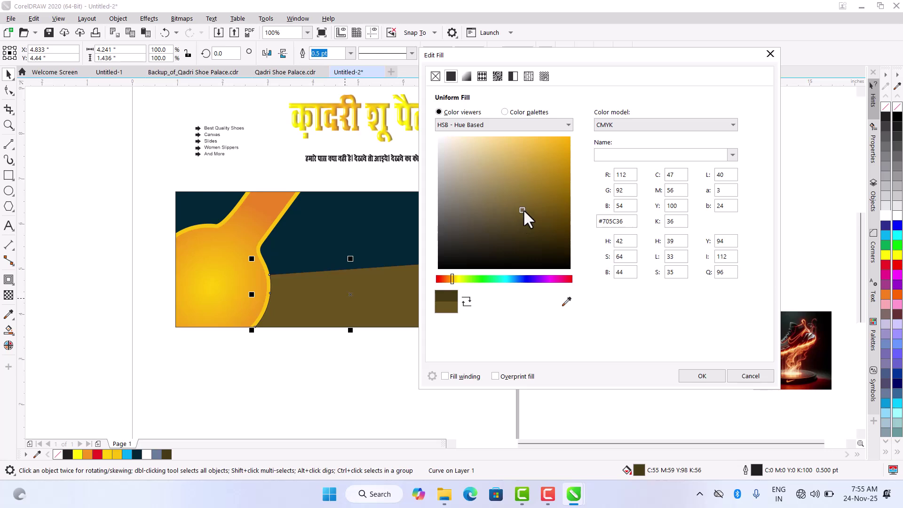
click(454, 278)
click(699, 376)
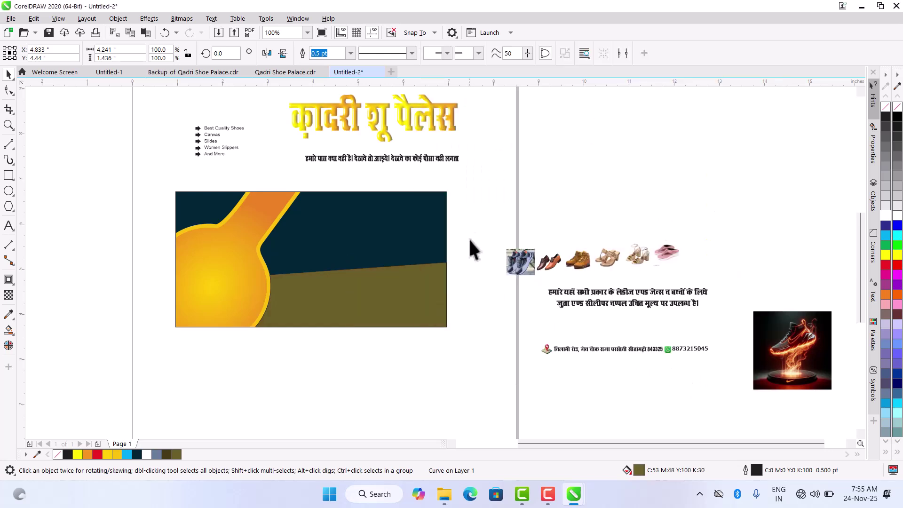
click(485, 214)
- Move the black Hindi shop title onto the rectangle's dark upper area and fill it yellow, C 0, M 0, Y 100, K 0
key(F4)
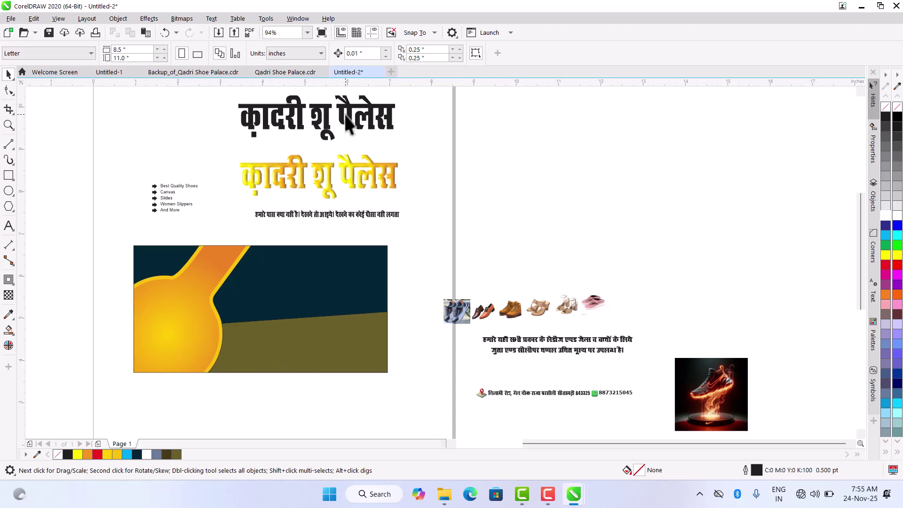
drag(346, 121, 354, 266)
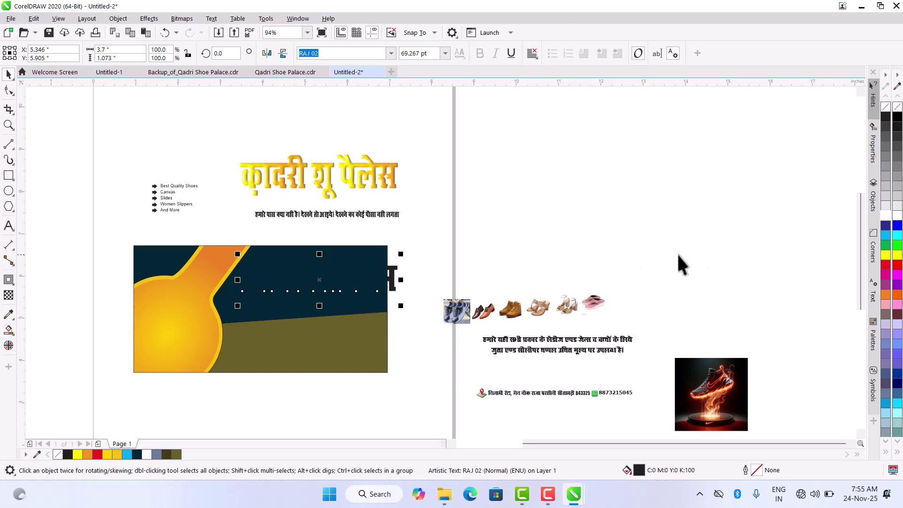
click(896, 254)
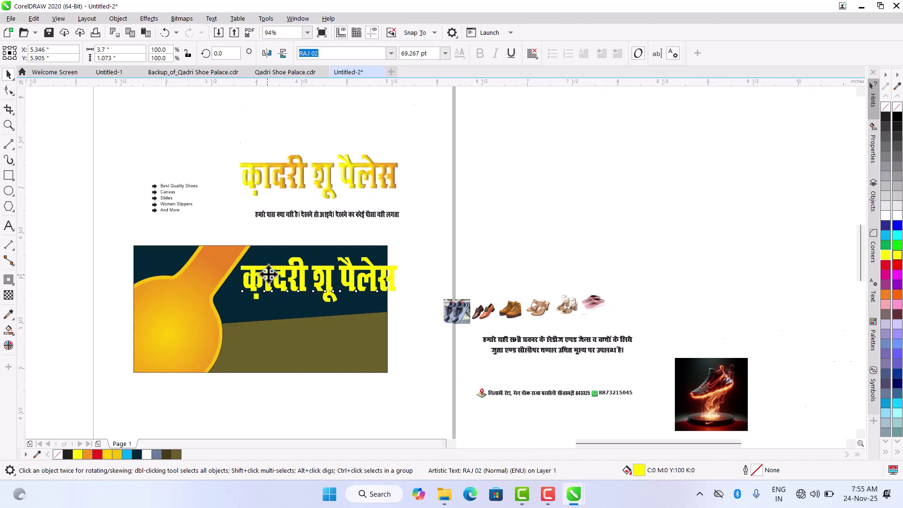
- Resize the yellow title to about 3.46 by 0.99 inches so it fits between the orange band and the rectangle's right edge
scroll(264, 271, up, 3)
drag(548, 338, 516, 361)
scroll(210, 297, up, 1)
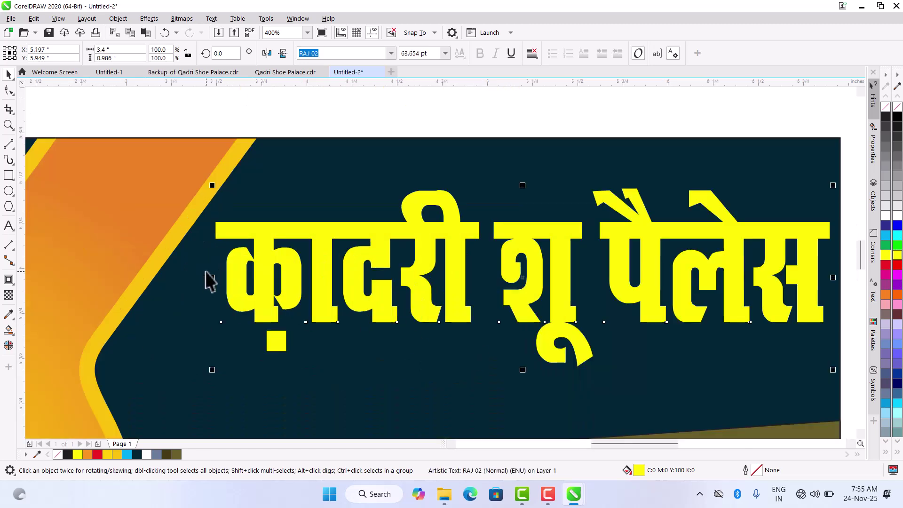
drag(202, 287, 196, 290)
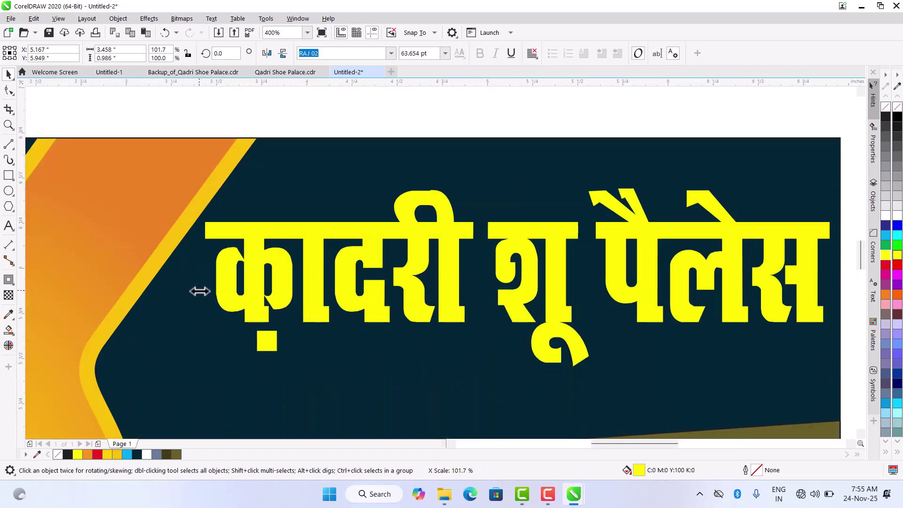
scroll(205, 282, down, 2)
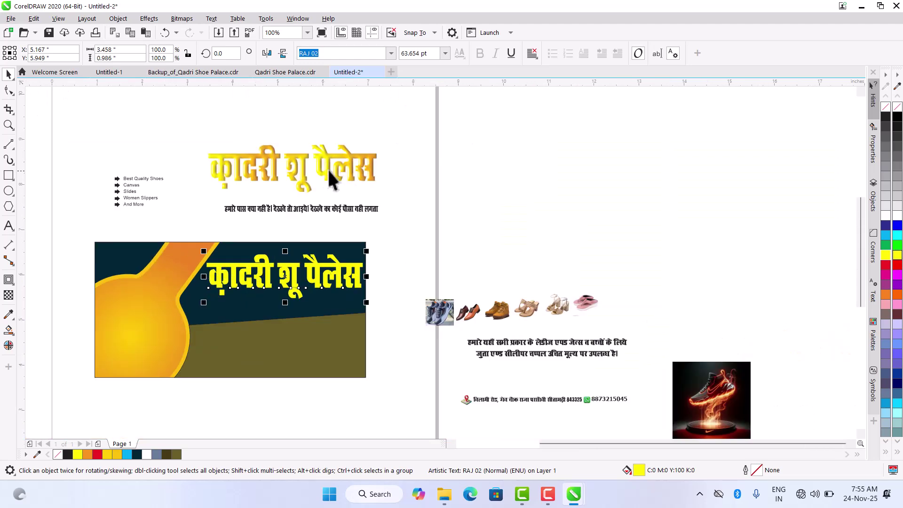
scroll(288, 161, up, 2)
scroll(288, 164, down, 3)
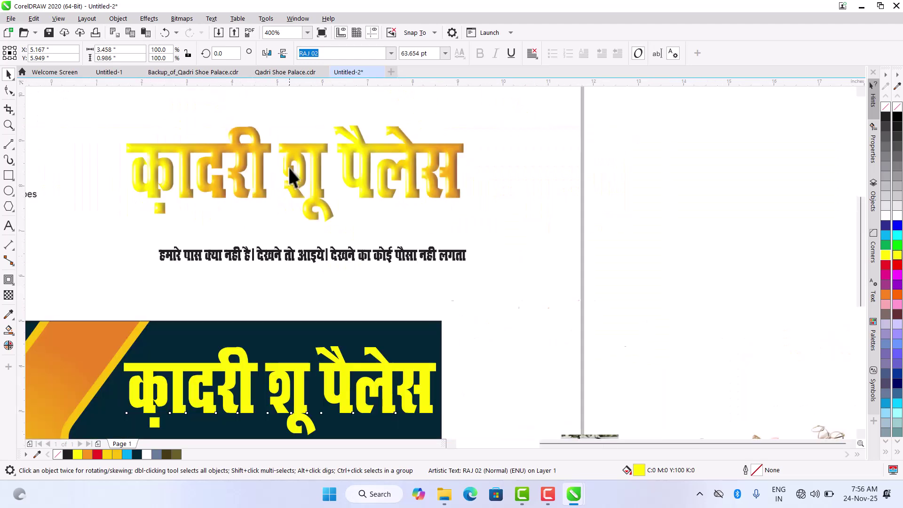
scroll(279, 237, up, 2)
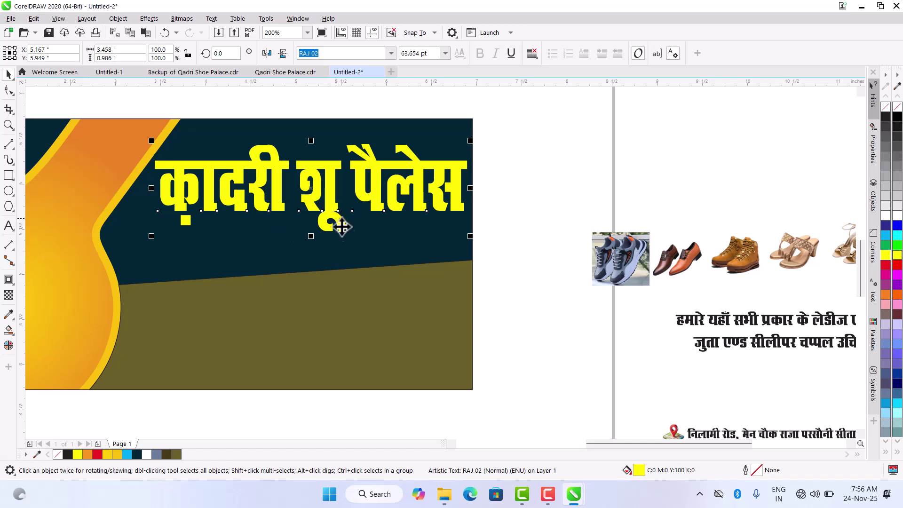
scroll(349, 247, down, 1)
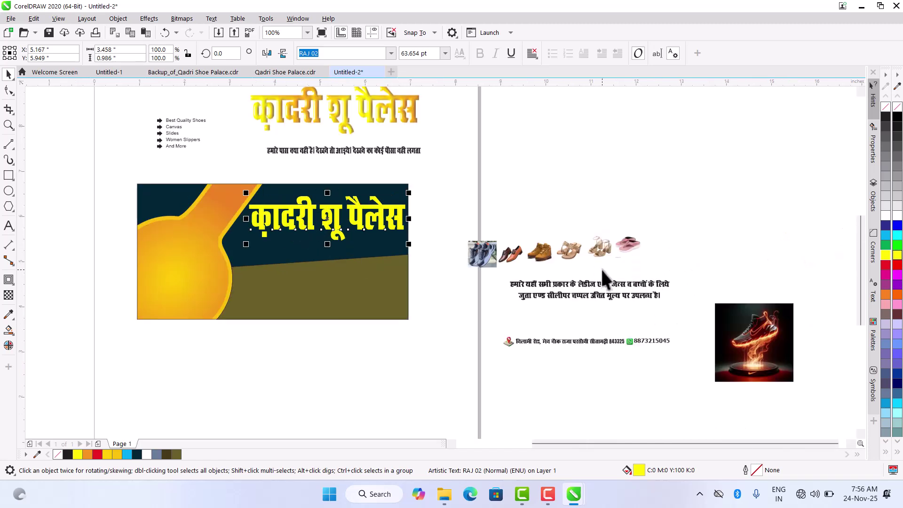
- Move the arrow-bulleted product list onto the banner's dark upper-left corner and fill it white
drag(118, 104, 194, 143)
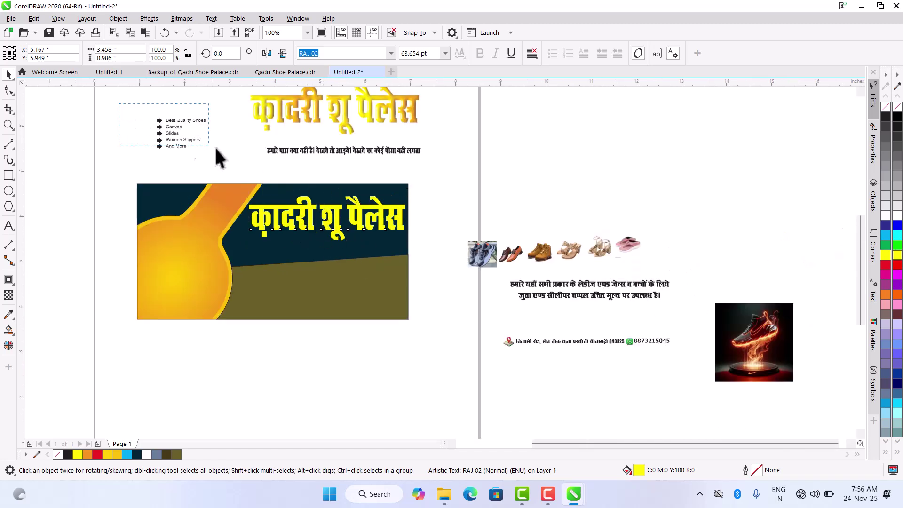
drag(241, 164, 240, 165)
drag(177, 134, 163, 204)
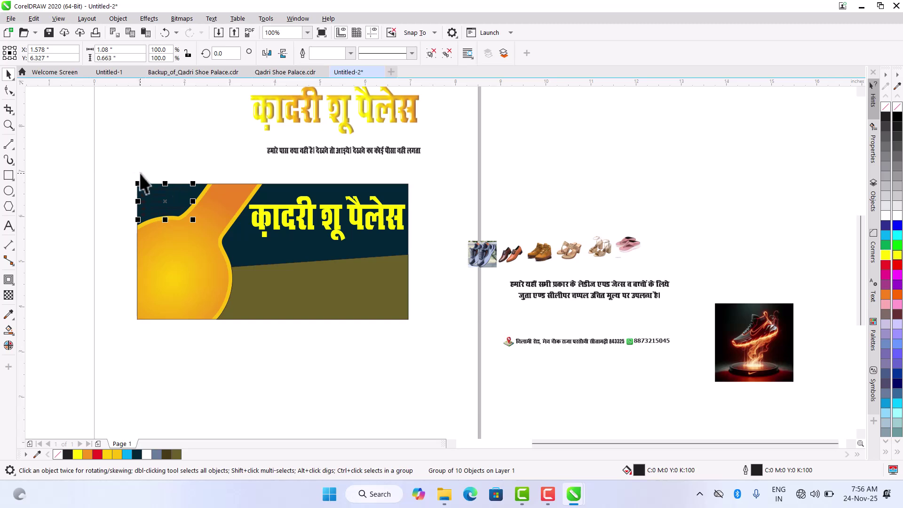
click(885, 215)
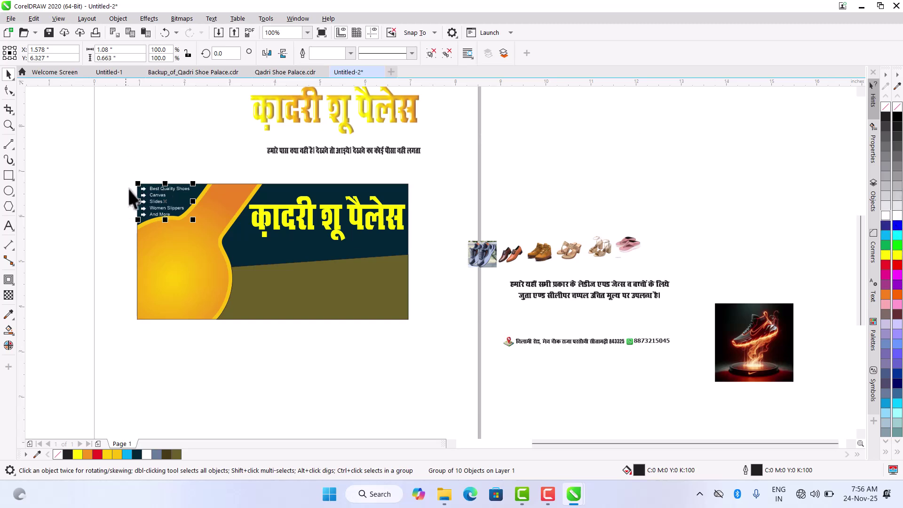
- Nudge the white product list about 0.04 inch left and 0.03 inch up, clear of the yellow border
scroll(146, 190, up, 3)
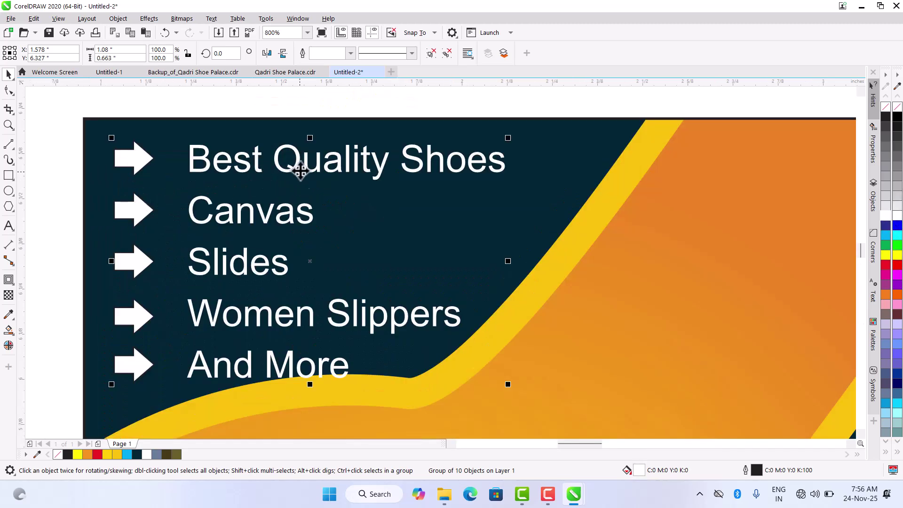
drag(298, 162, 290, 155)
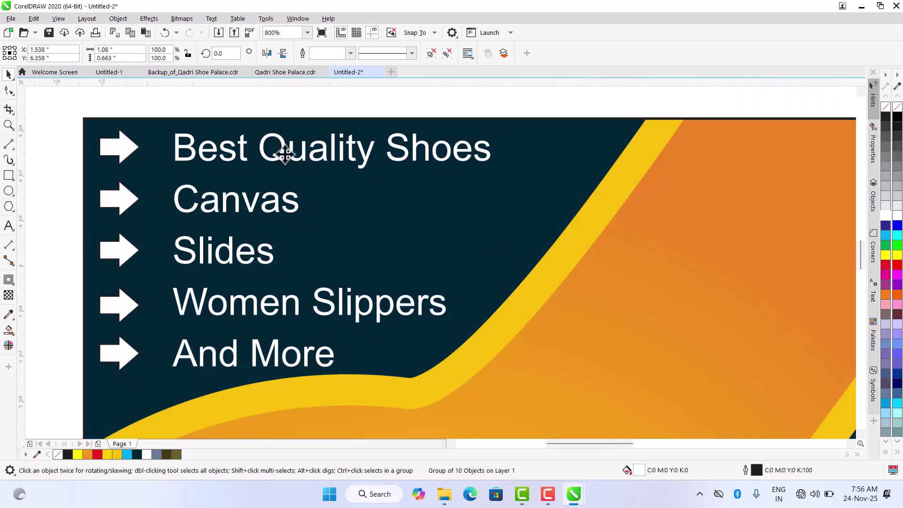
scroll(289, 153, down, 3)
click(171, 201)
- Draw a circle about 1.47 inches in diameter and position it inside the large orange circle
scroll(180, 212, down, 3)
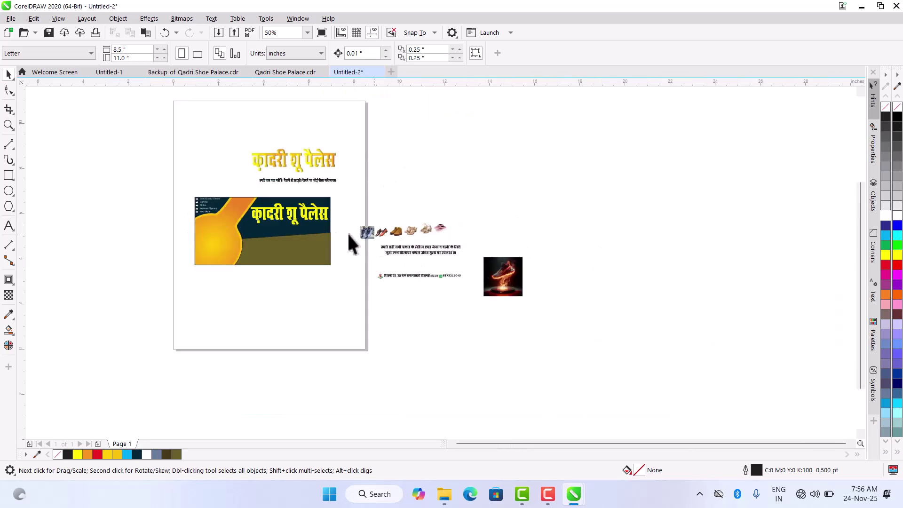
scroll(317, 232, up, 3)
scroll(382, 241, down, 2)
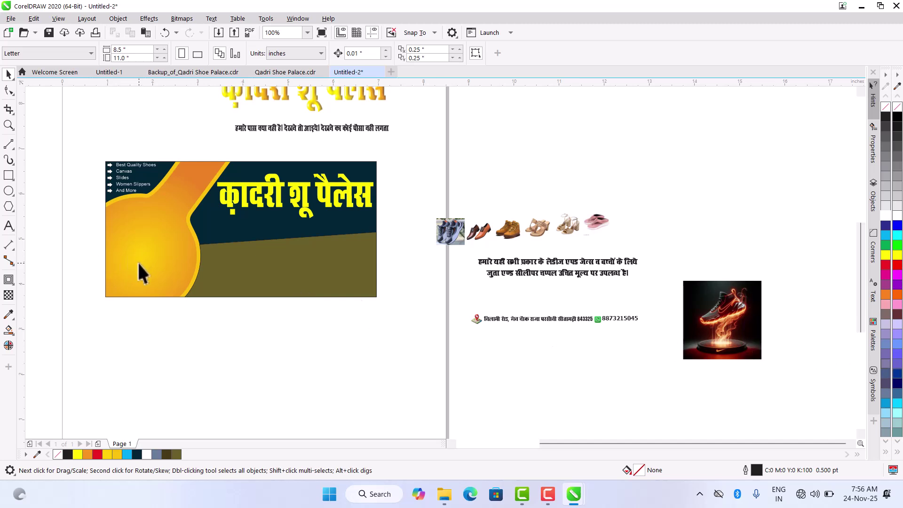
click(8, 191)
mouse_move(121, 222)
mouse_down()
mouse_move(155, 267)
mouse_move(189, 290)
mouse_up()
click(9, 75)
drag(149, 244, 143, 238)
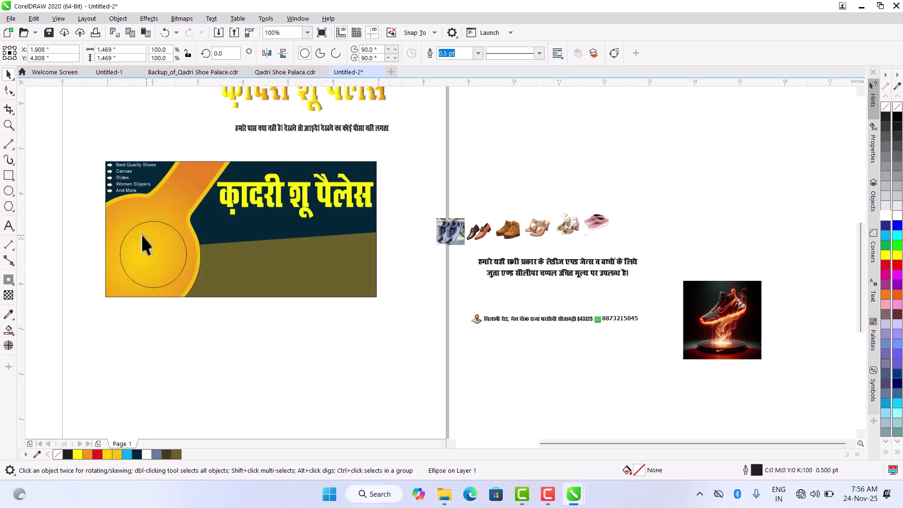
- Give the circle a white 4.0 pt outline, placed behind the fill and scaling with the object
right_click(886, 216)
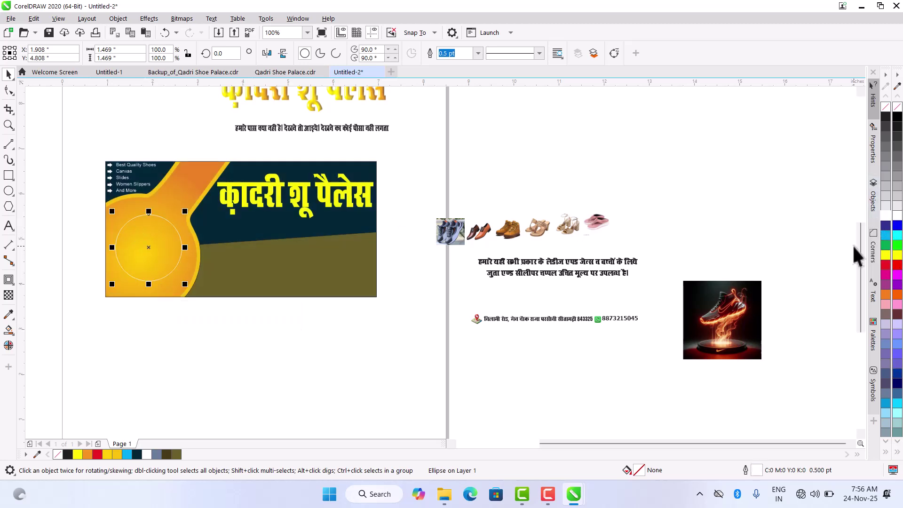
key(F12)
click(480, 285)
click(480, 296)
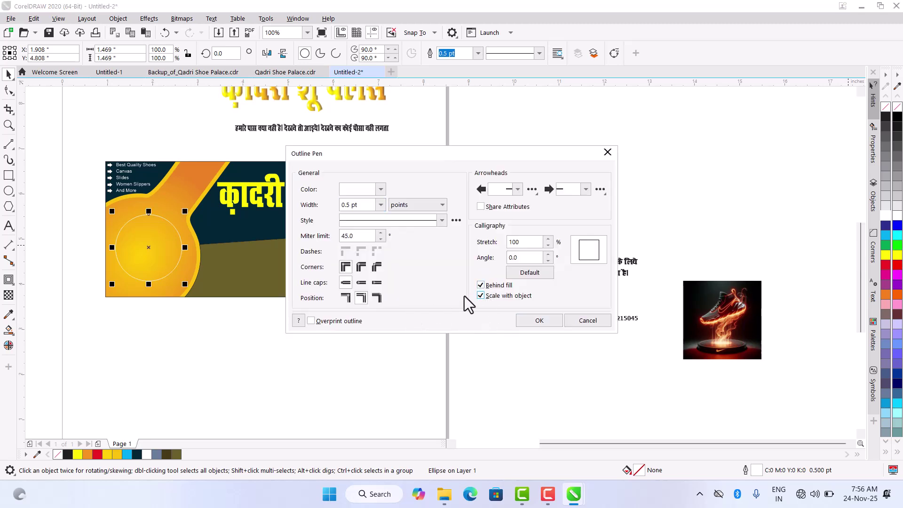
click(381, 205)
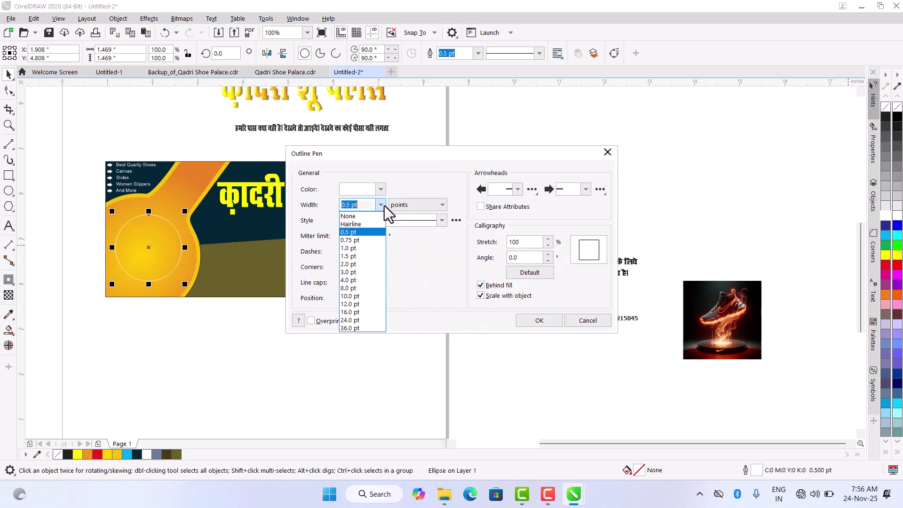
click(363, 281)
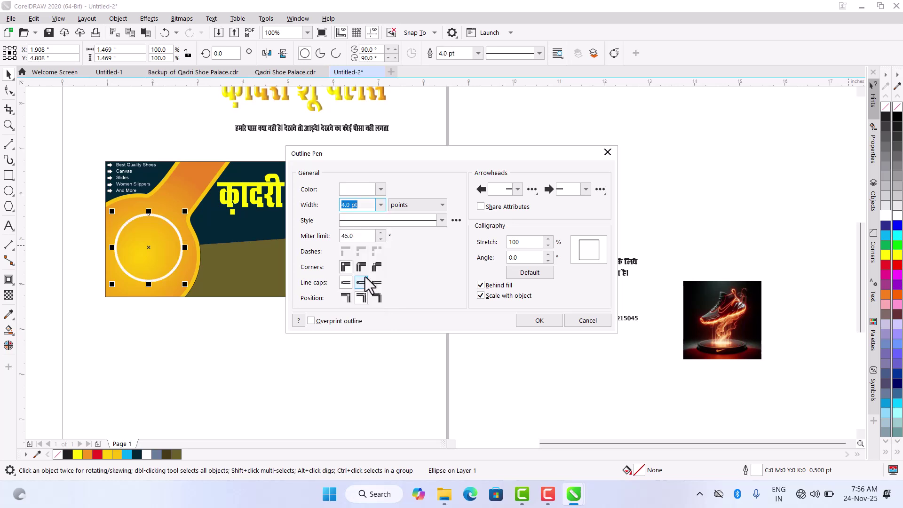
click(539, 321)
- PowerClip the flaming shoe image inside the white-outlined circle
click(713, 324)
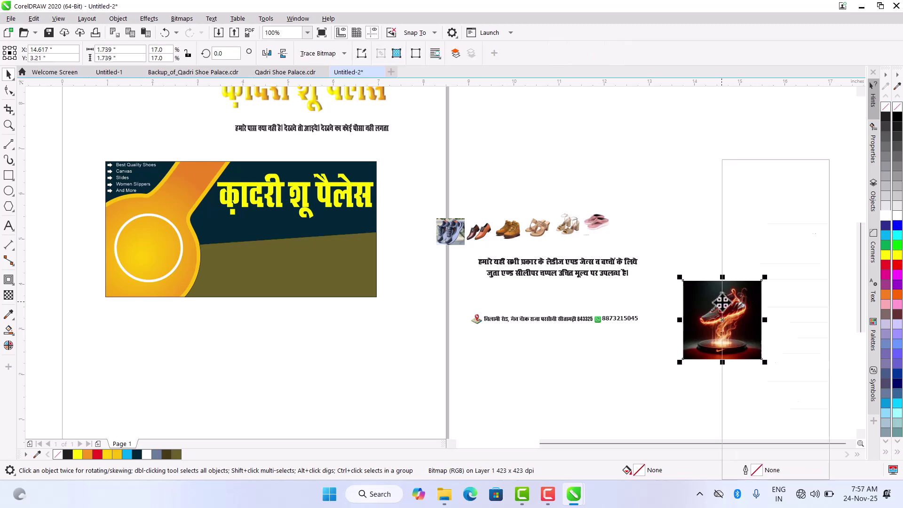
right_click(722, 300)
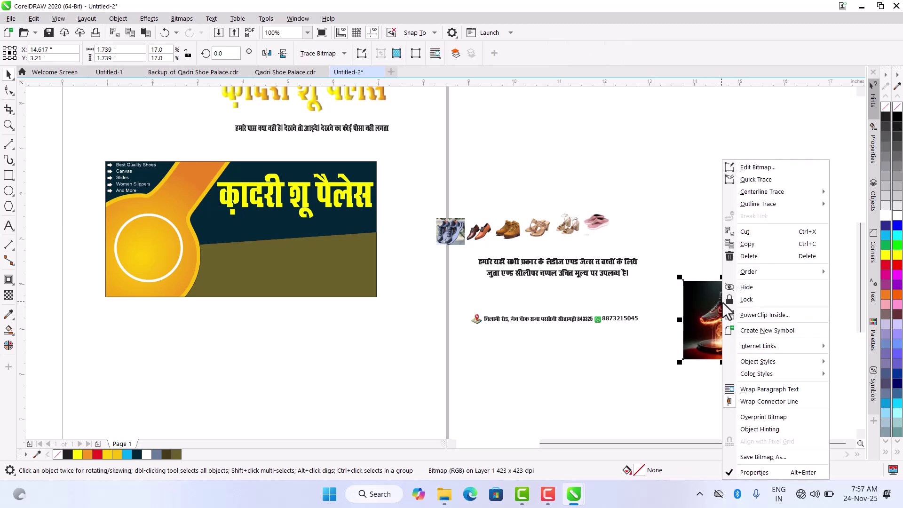
click(753, 314)
click(149, 235)
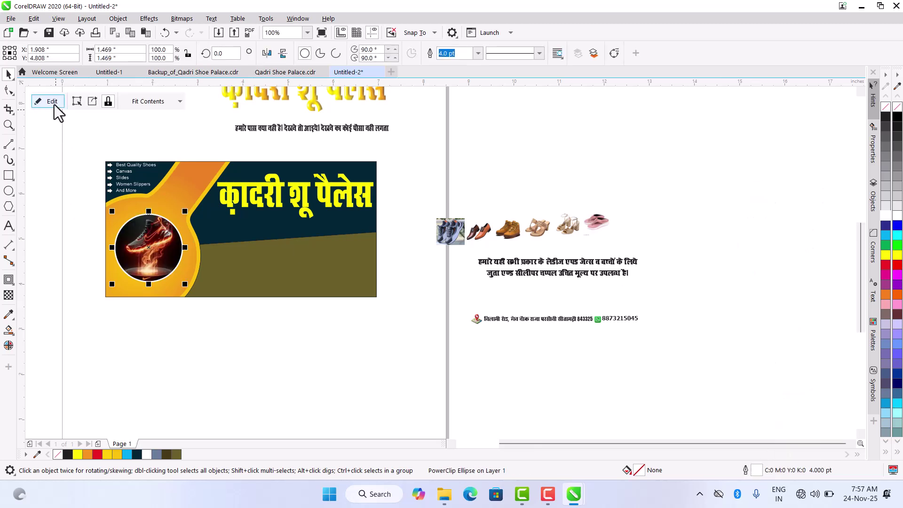
- Scale the flaming shoe image inside the circle's PowerClip down to about 1.57 inches square and finish editing the contents
click(53, 102)
click(117, 233)
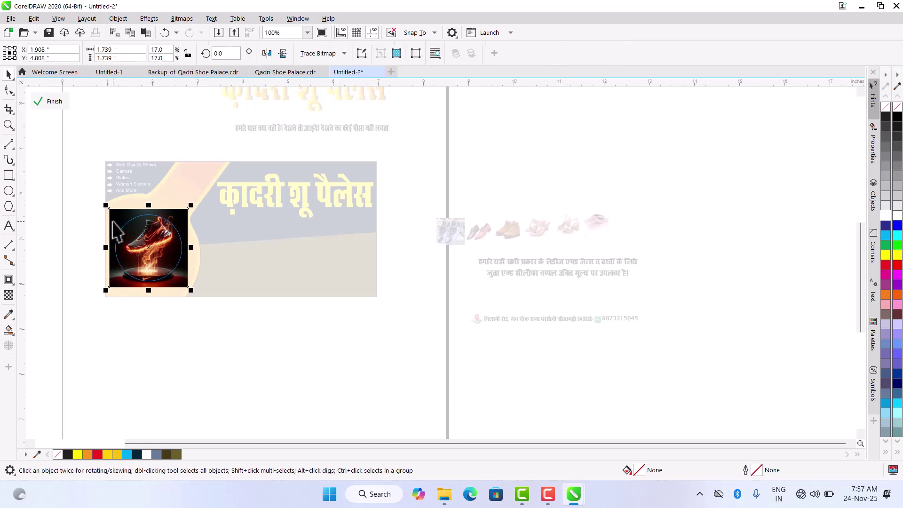
scroll(130, 251, up, 3)
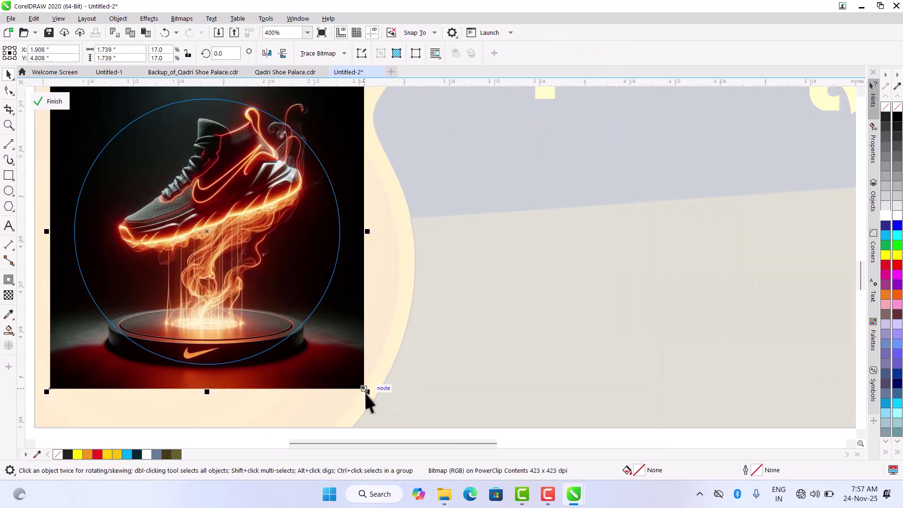
drag(365, 391, 352, 387)
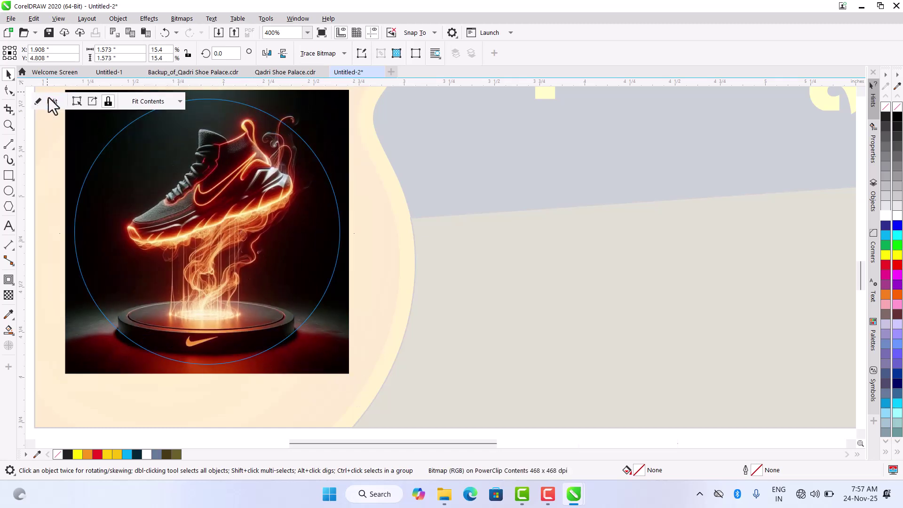
click(54, 102)
scroll(354, 255, down, 2)
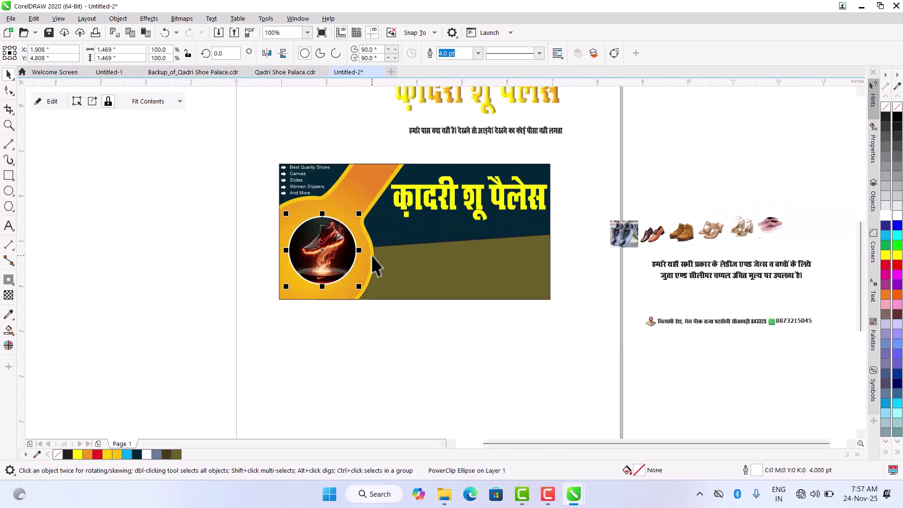
click(184, 212)
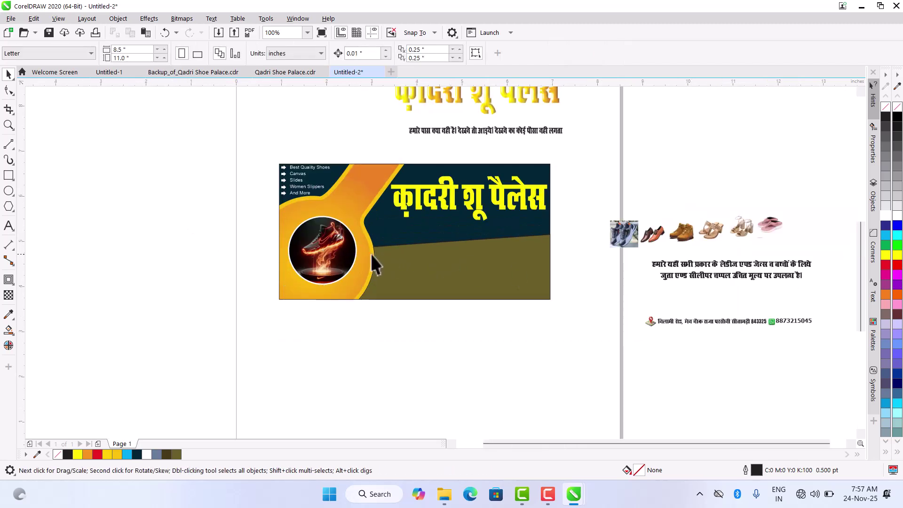
- Add a Flat Bottom Right preset shadow to the shoe circle and reposition it straight below, offset about 0.165 inch
click(347, 244)
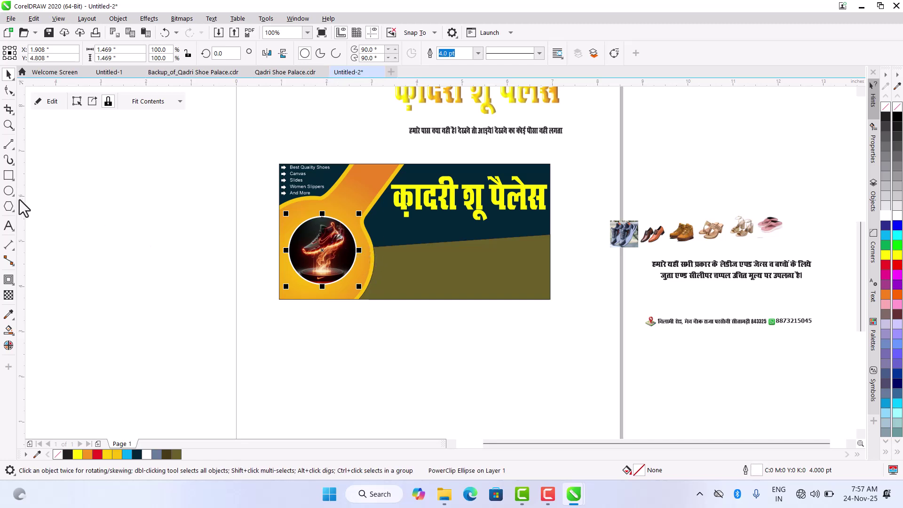
click(8, 277)
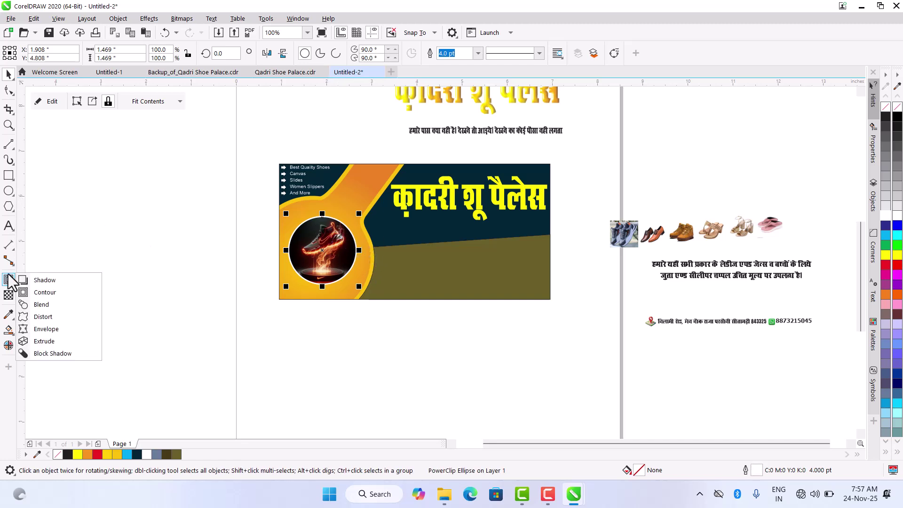
click(50, 280)
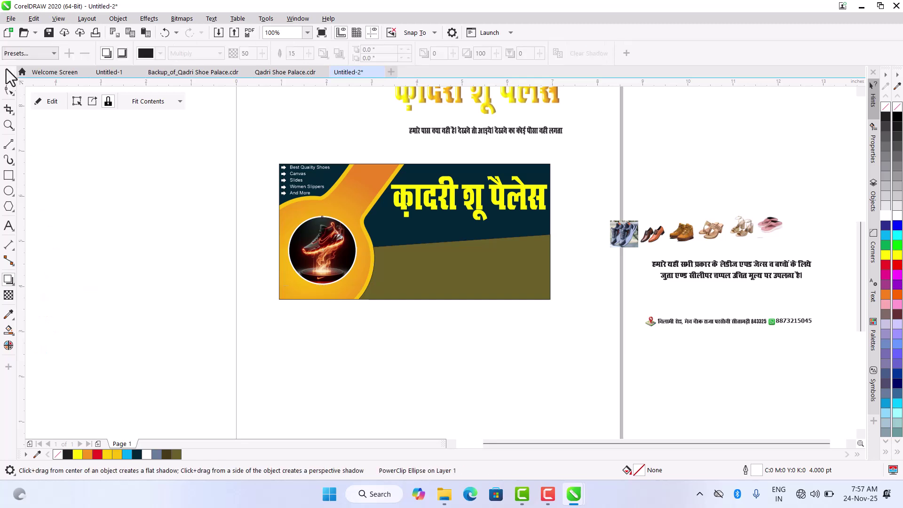
click(35, 53)
click(33, 75)
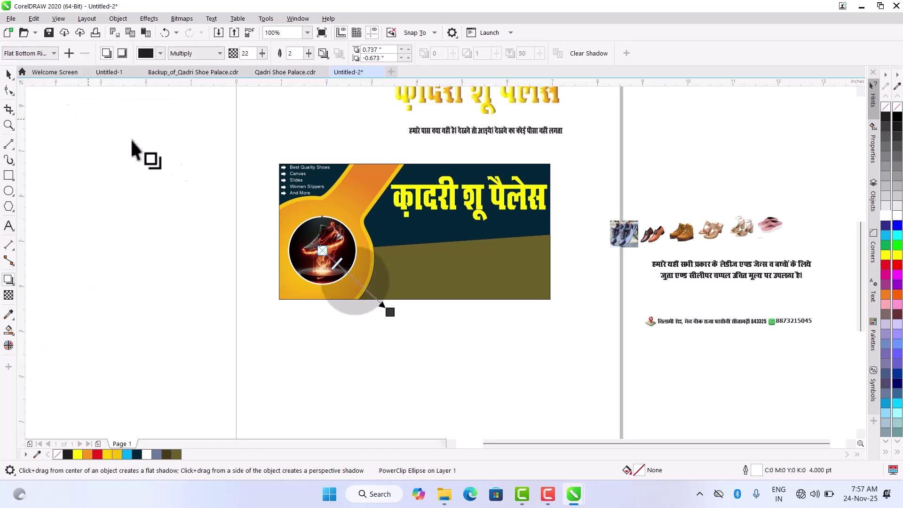
drag(390, 312, 308, 277)
scroll(320, 297, up, 4)
scroll(307, 278, down, 3)
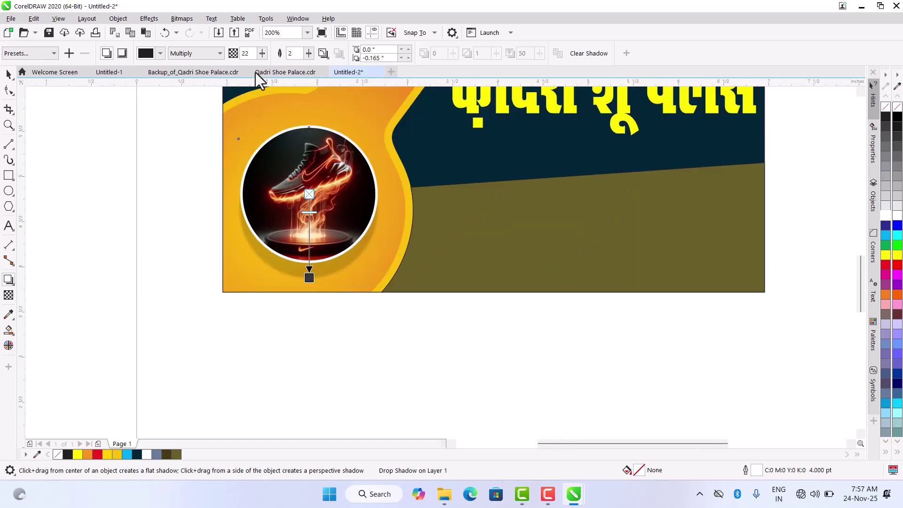
- Set the shoe circle's shadow opacity to 80 and its feathering to 15
text(80)
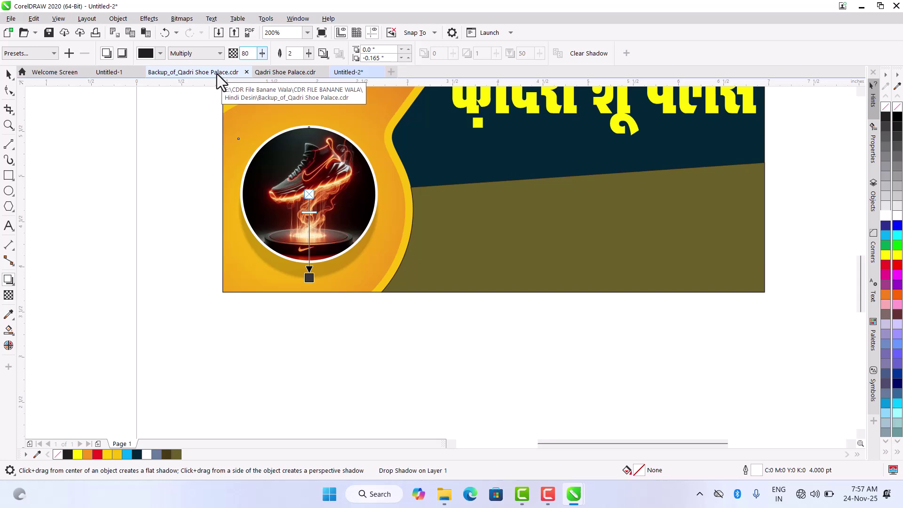
key(Tab)
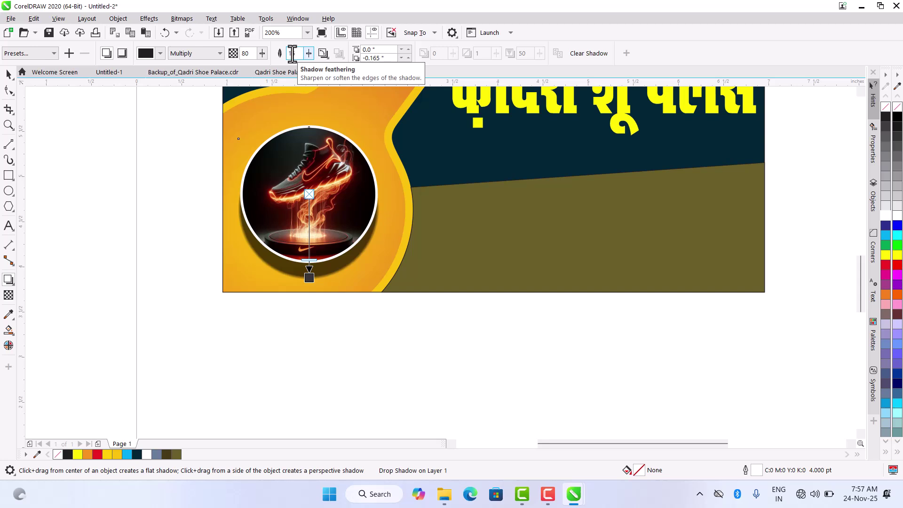
key(Return)
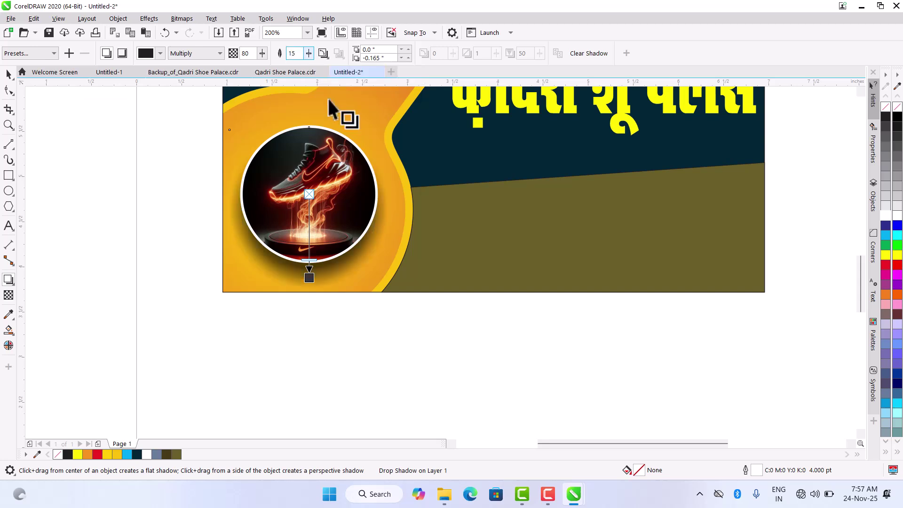
click(8, 74)
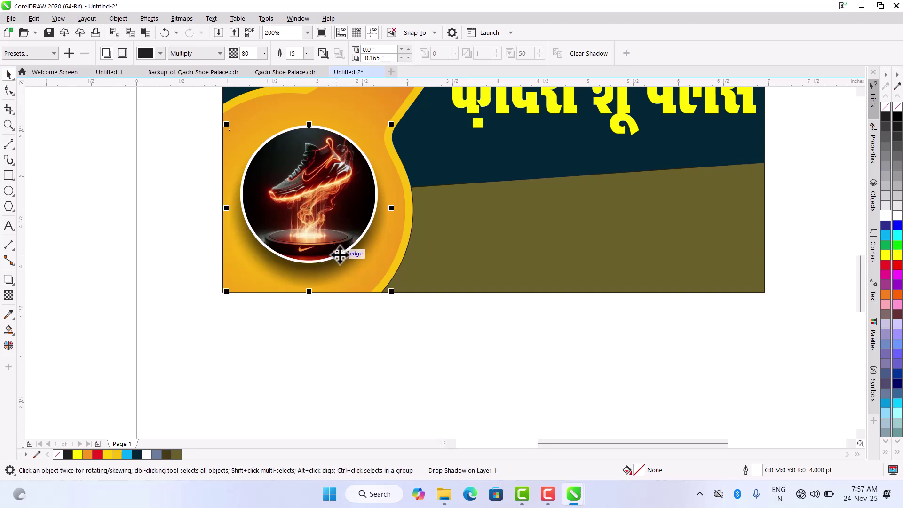
- Break the drop shadow apart from the shoe circle as an independent object, keeping both in their original positions
drag(355, 186, 242, 264)
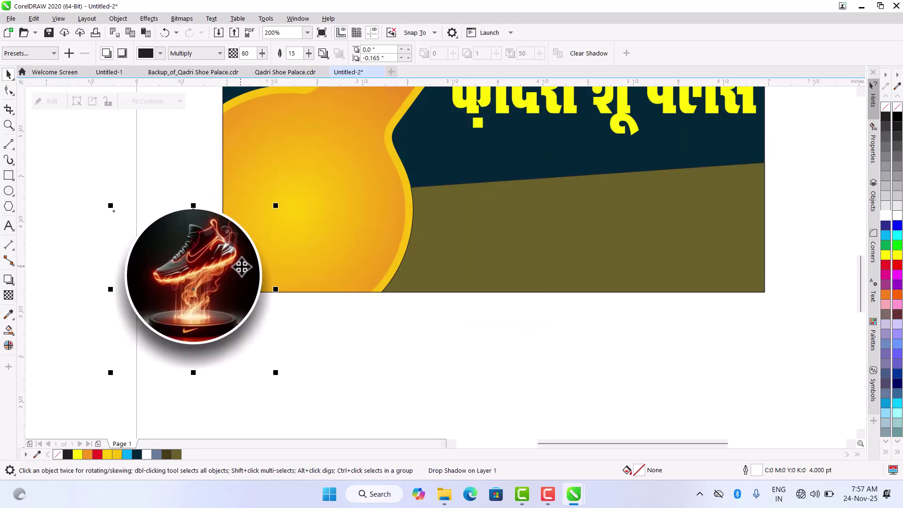
key(ctrl+z)
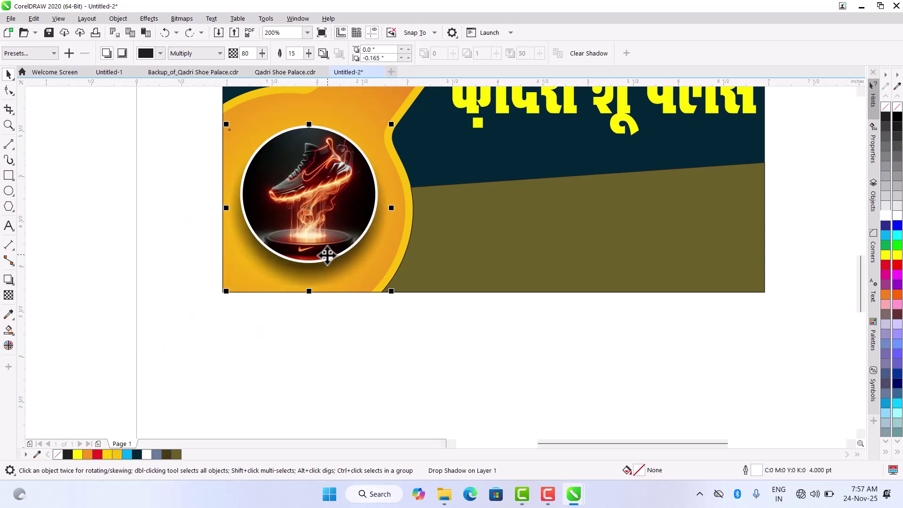
click(323, 263)
click(330, 382)
drag(315, 282, 285, 347)
key(ctrl+z)
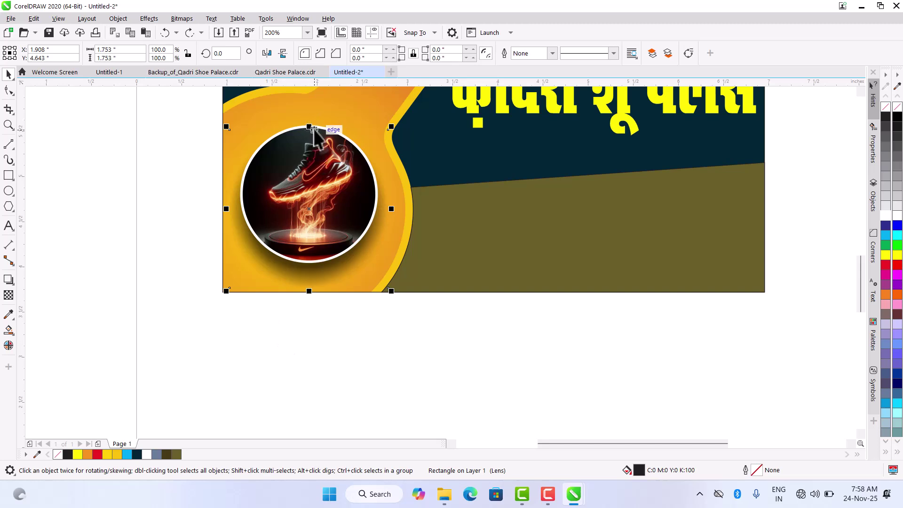
- Flatten the detached shadow into a thin ellipse about 1.5 inches wide and place it just below the shoe circle
drag(309, 126, 312, 249)
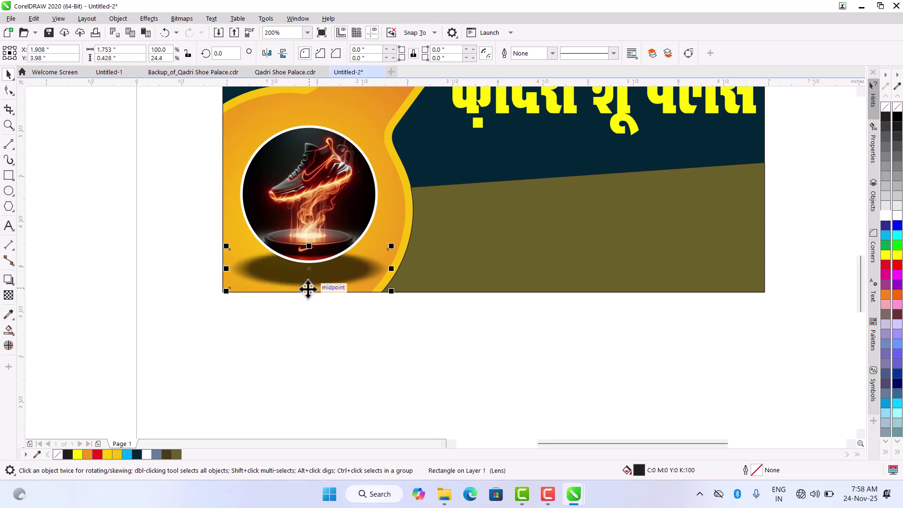
drag(308, 288, 304, 284)
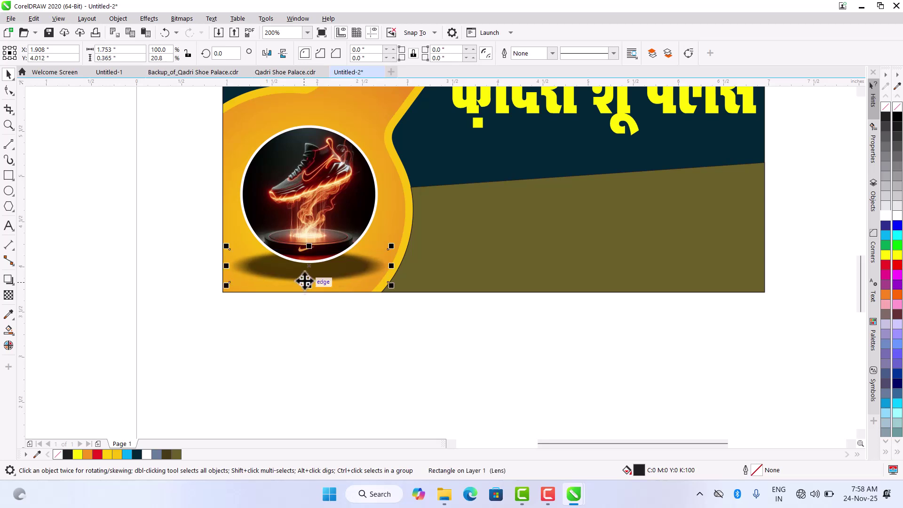
drag(312, 270, 312, 273)
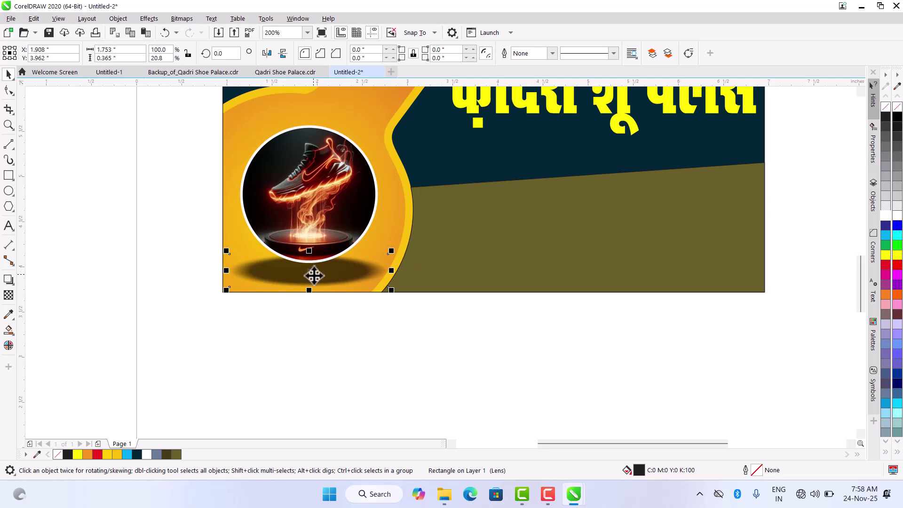
drag(391, 290, 381, 290)
click(362, 323)
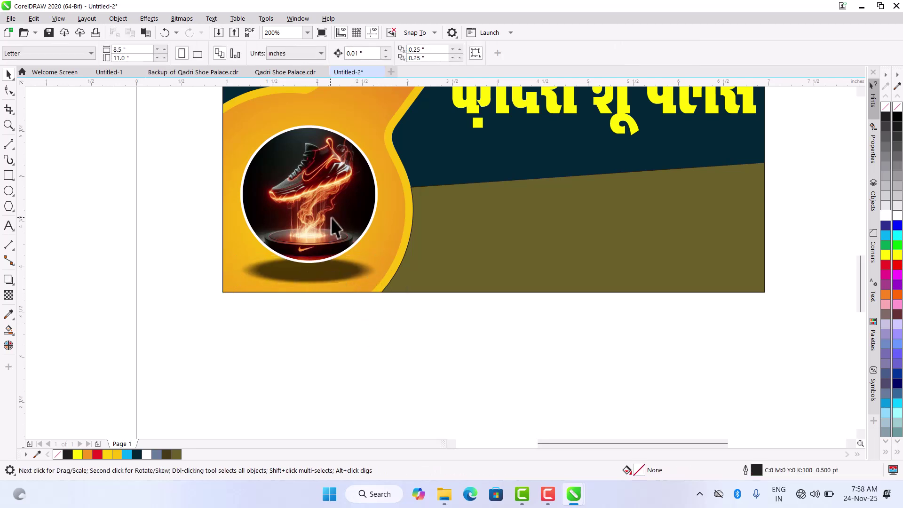
- Enlarge the shoe circle and its shadow together to about 1.63 by 1.90 inches and shift them about 0.03 inch right
scroll(331, 228, down, 2)
scroll(343, 224, up, 3)
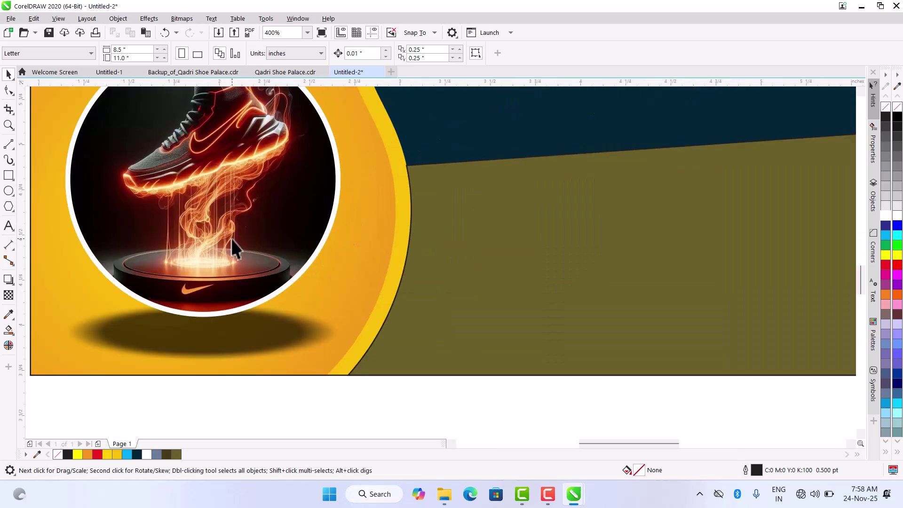
scroll(230, 238, down, 1)
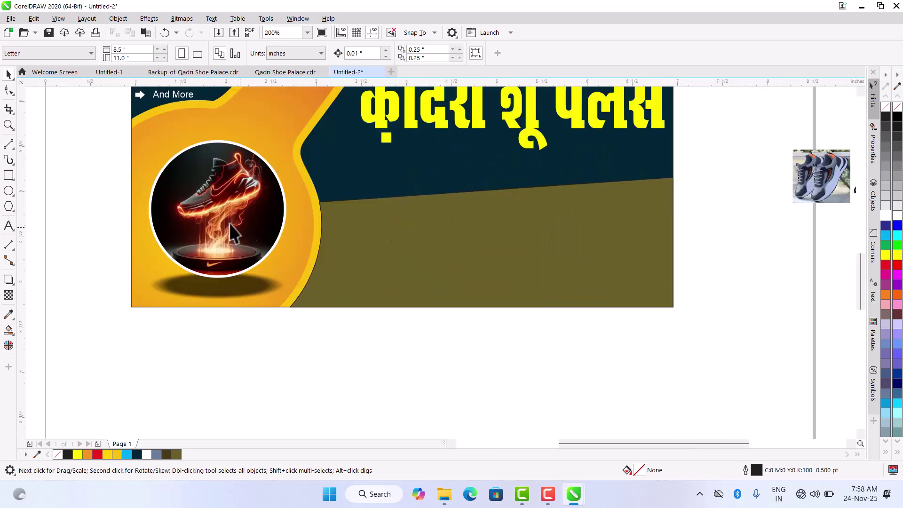
drag(68, 124, 363, 346)
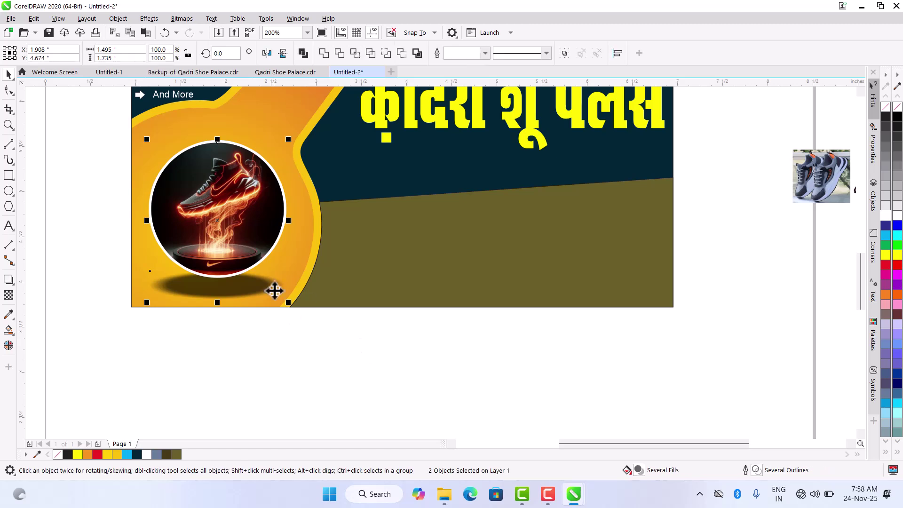
scroll(274, 289, down, 1)
scroll(226, 190, up, 1)
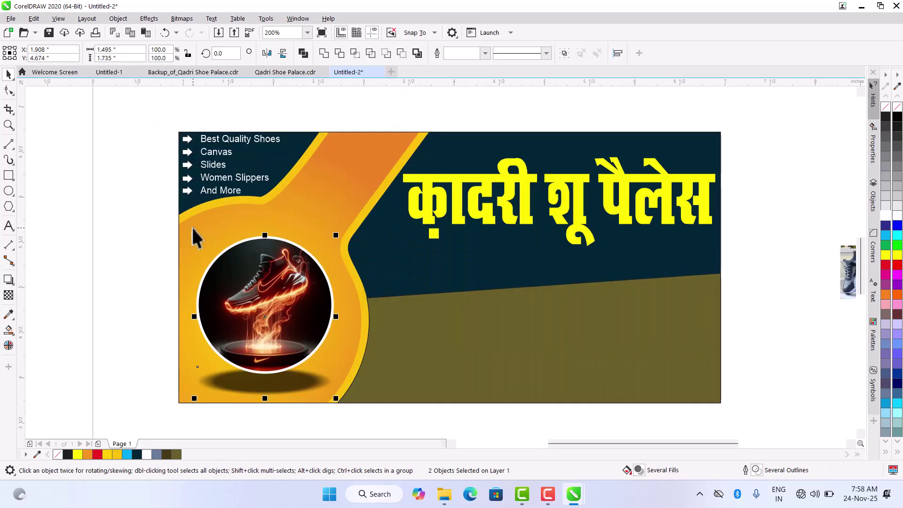
drag(194, 234, 178, 218)
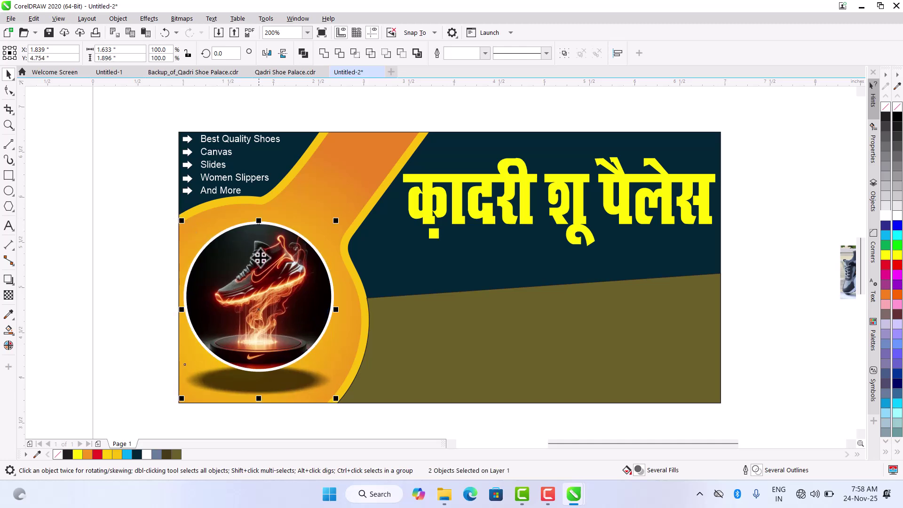
drag(271, 269, 272, 268)
scroll(272, 267, down, 1)
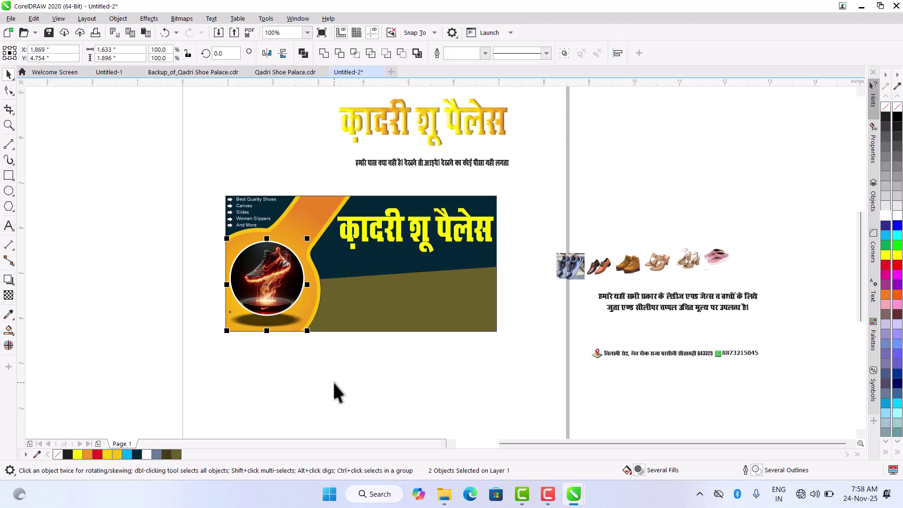
click(299, 357)
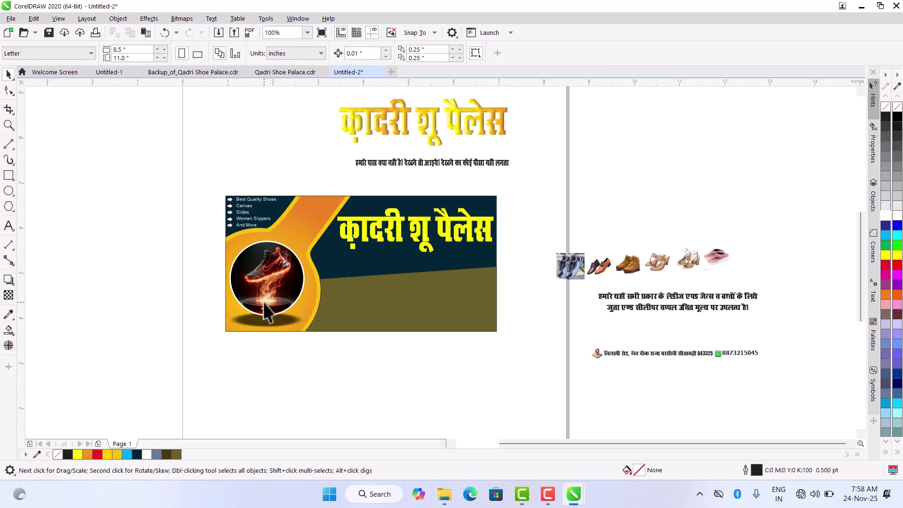
- Move the two-line Hindi description onto the banner's olive area beneath the title and fill it with white
scroll(280, 307, up, 1)
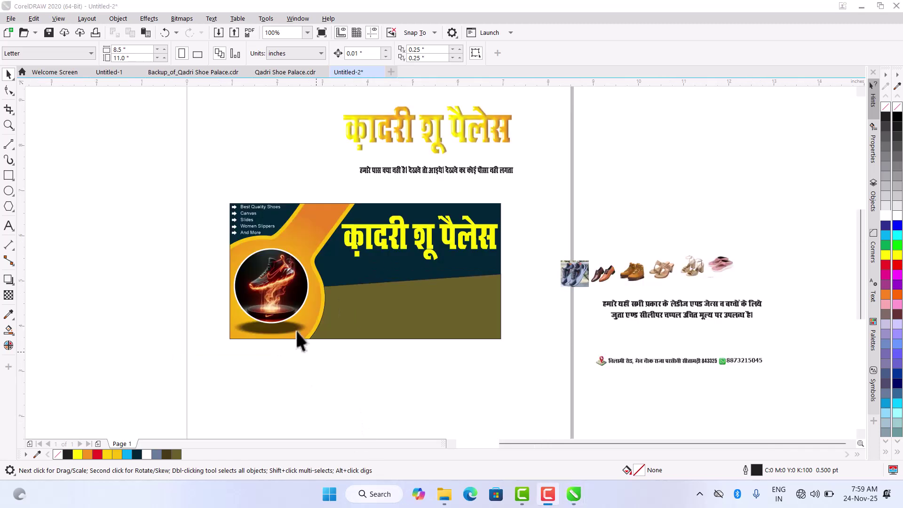
scroll(274, 330, up, 1)
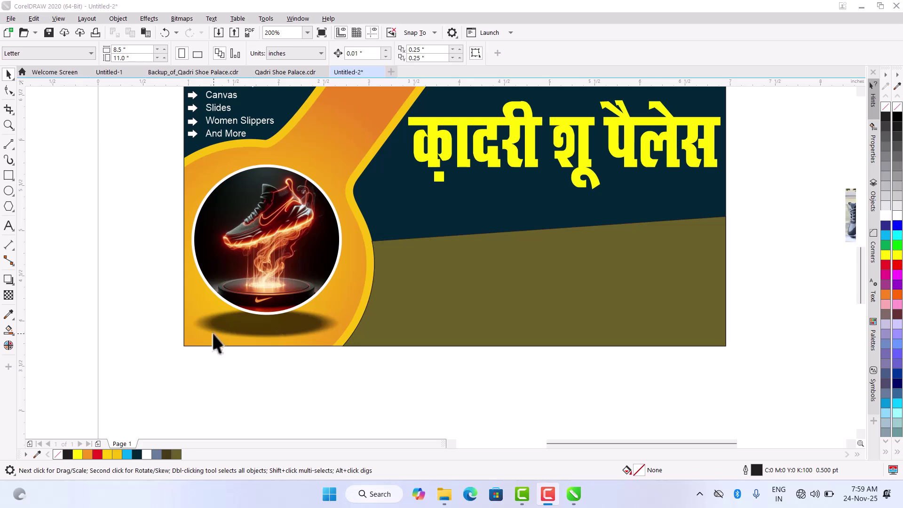
scroll(213, 333, down, 1)
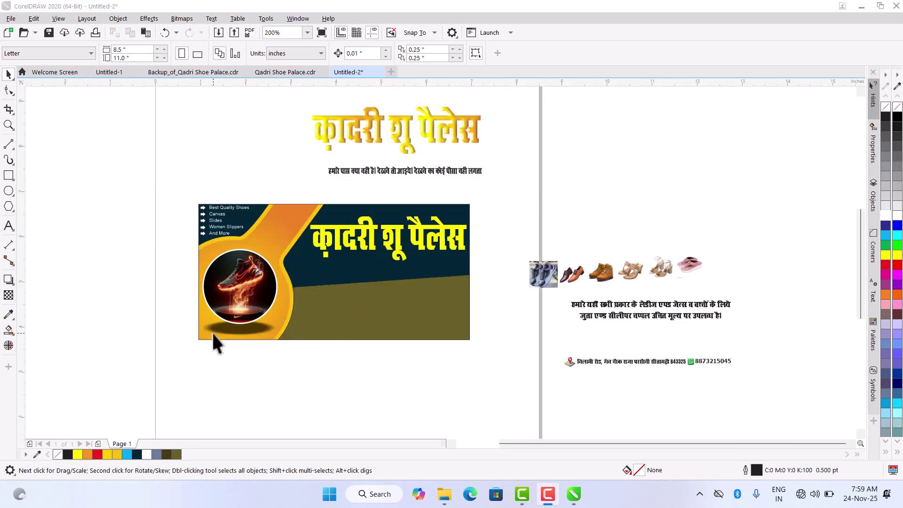
click(591, 302)
drag(591, 303, 332, 304)
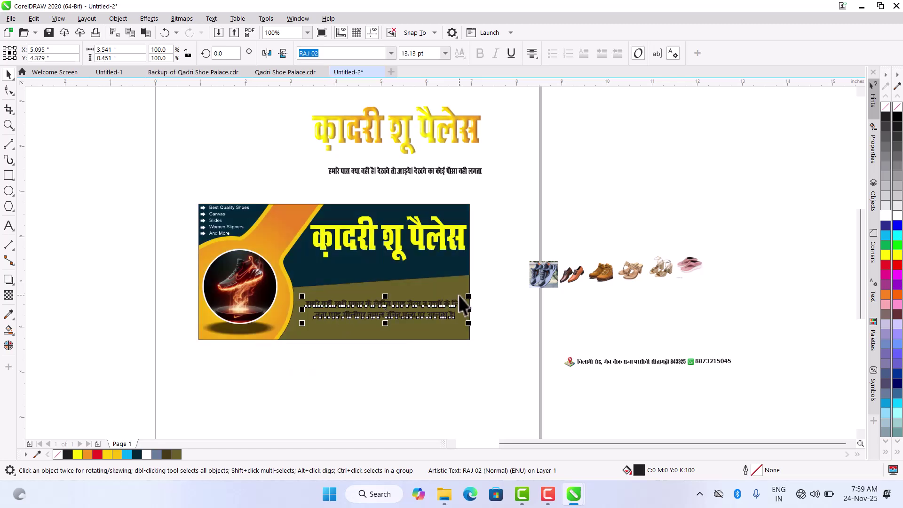
click(886, 215)
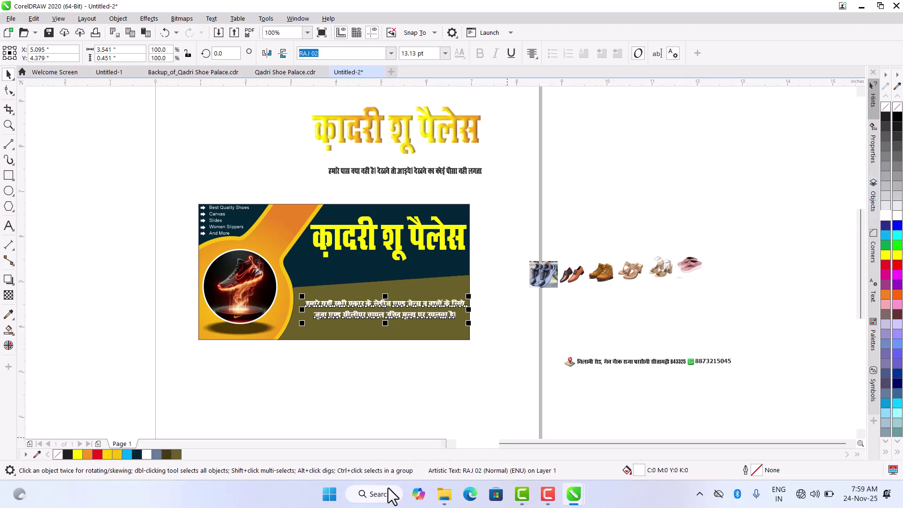
click(386, 398)
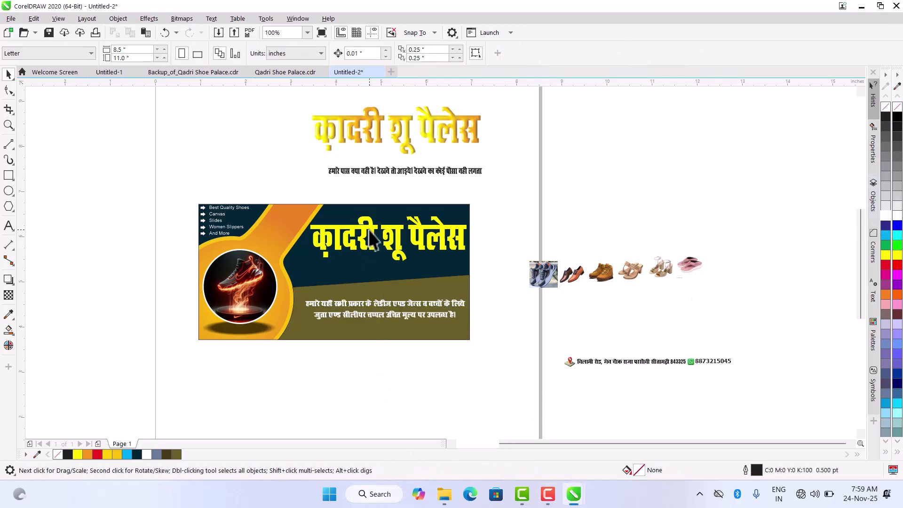
scroll(369, 230, up, 2)
scroll(369, 231, down, 2)
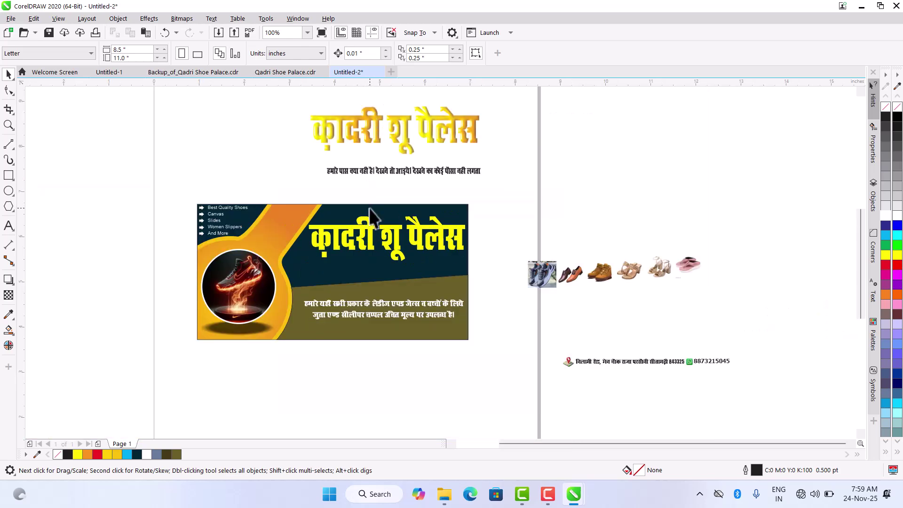
- Place a spare copy of the yellow title above the banner, and fill the banner's own title with a horizontal yellow-to-orange fountain fill
drag(369, 234, 186, 137)
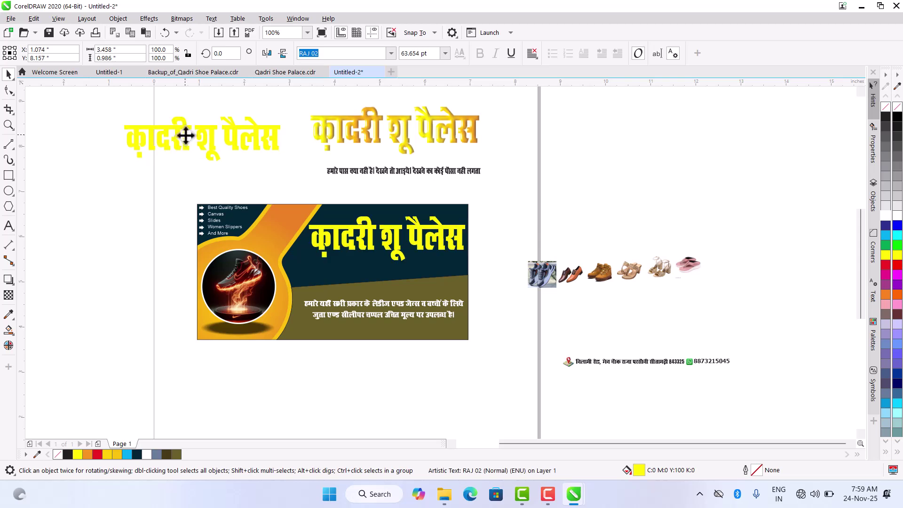
click(366, 227)
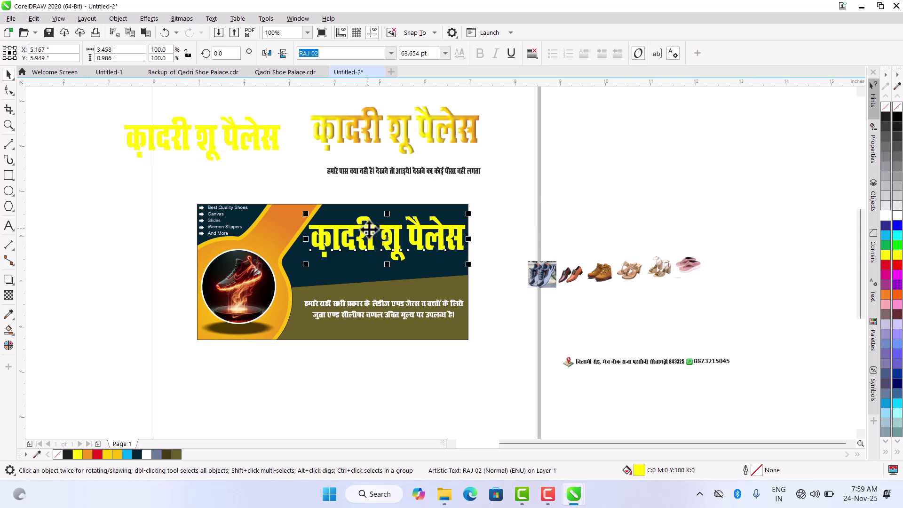
scroll(368, 229, up, 2)
key(g)
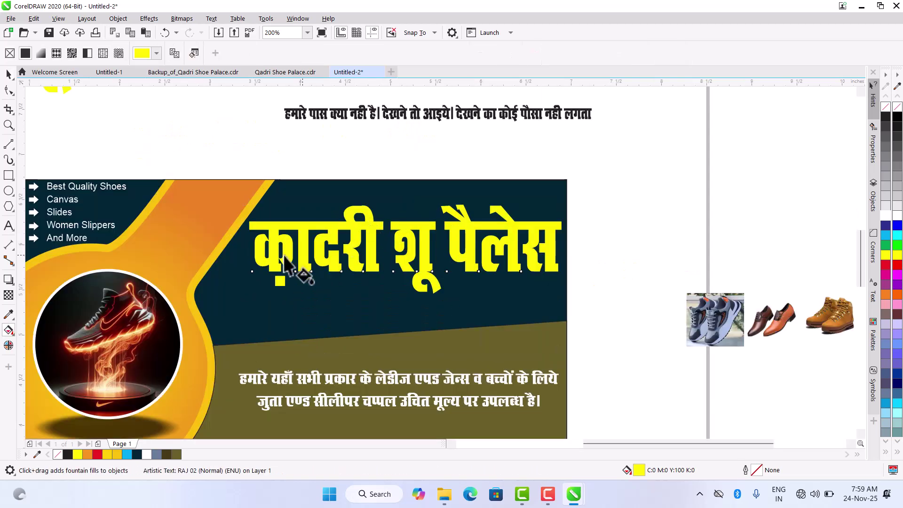
drag(258, 247, 553, 247)
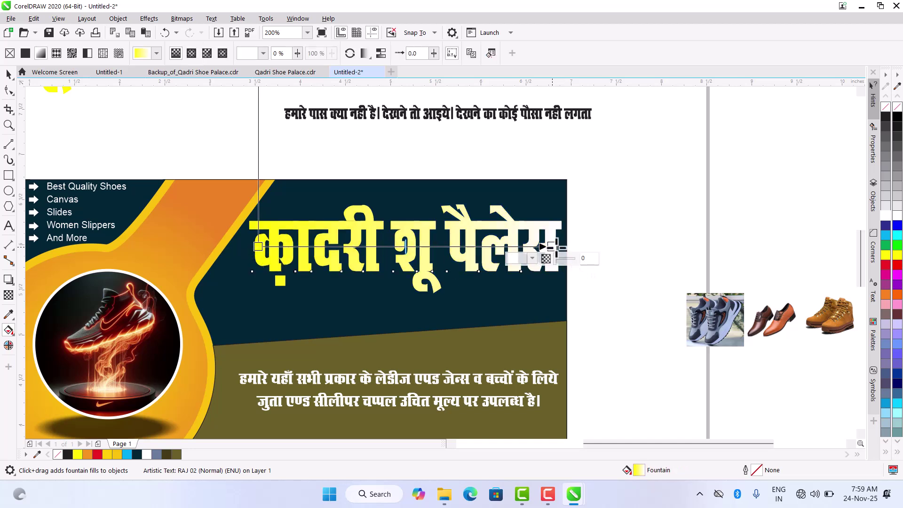
click(886, 295)
- Add two fountain fill nodes on the banner title, coloring the one at 36% orange and the one at 70% yellow
scroll(375, 306, down, 2)
double_click(420, 273)
double_click(371, 272)
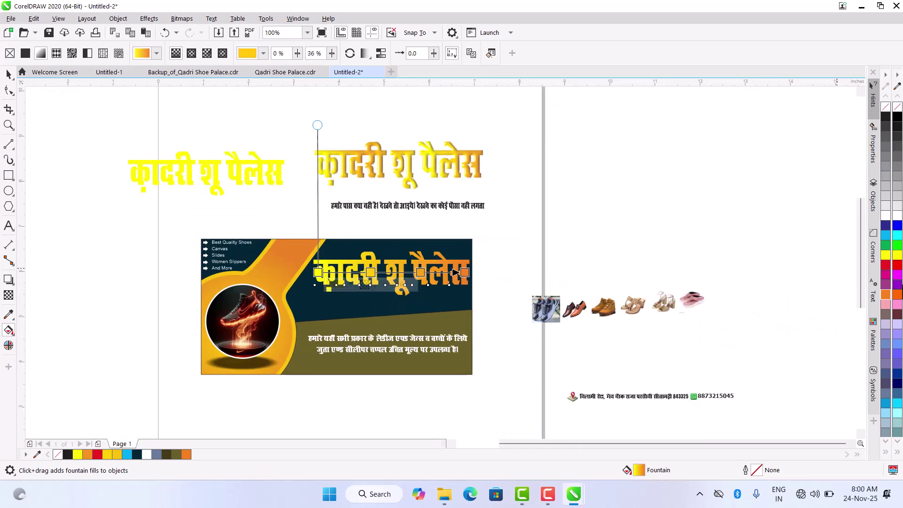
click(421, 273)
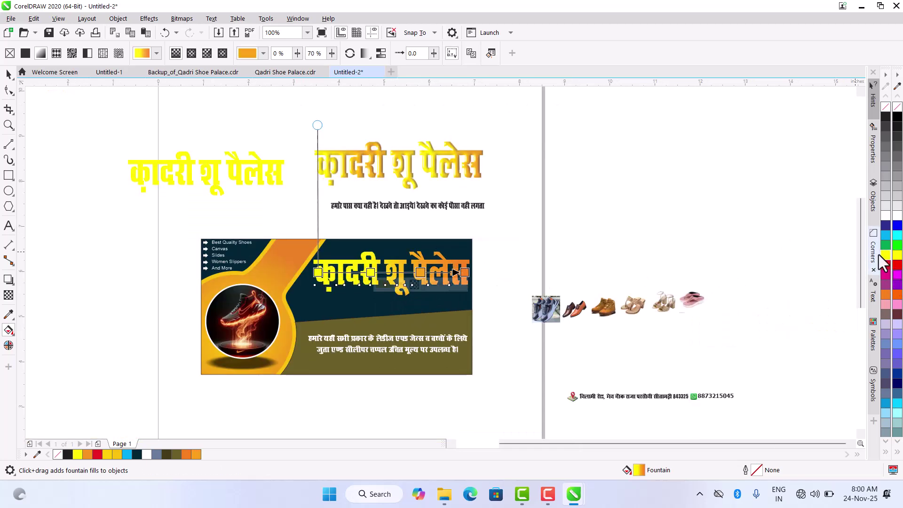
click(886, 254)
click(370, 273)
click(886, 295)
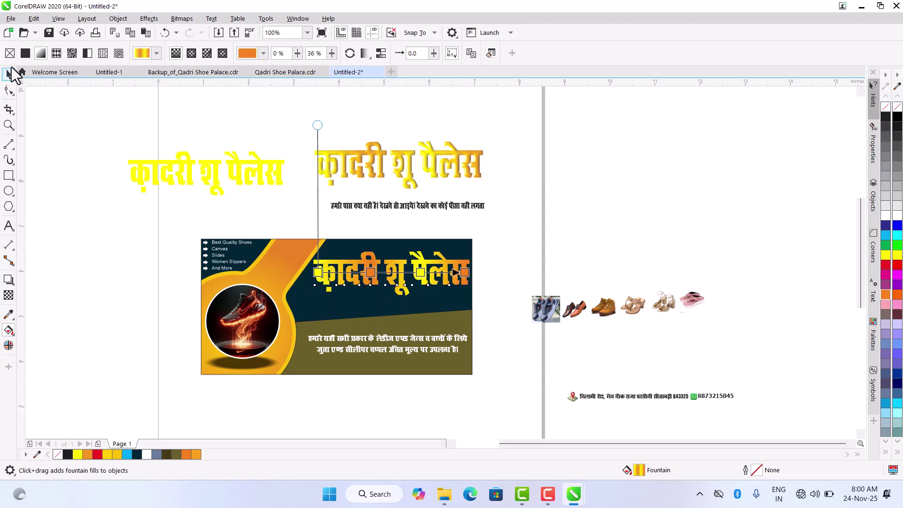
click(8, 74)
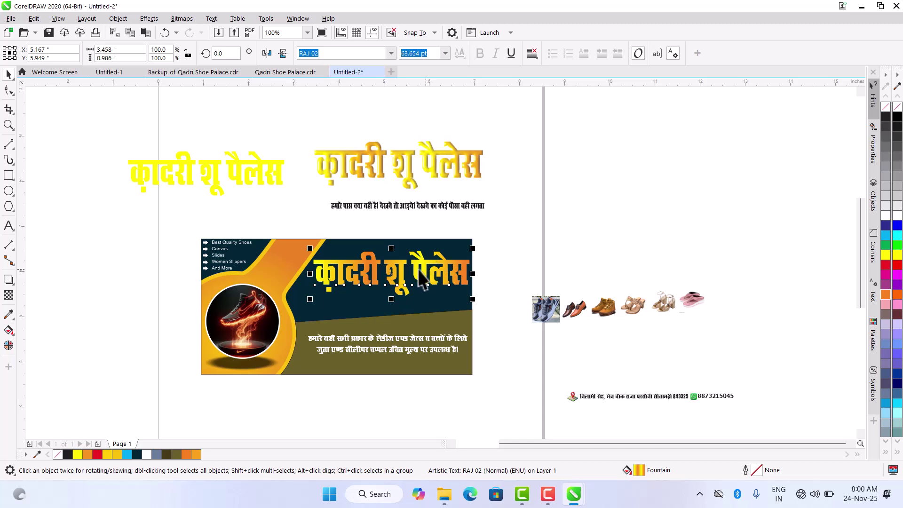
- Convert the gradient title to a 300 dpi CMYK Color (32-bit) bitmap with anti-aliasing and a transparent background
scroll(401, 274, up, 2)
scroll(401, 274, down, 2)
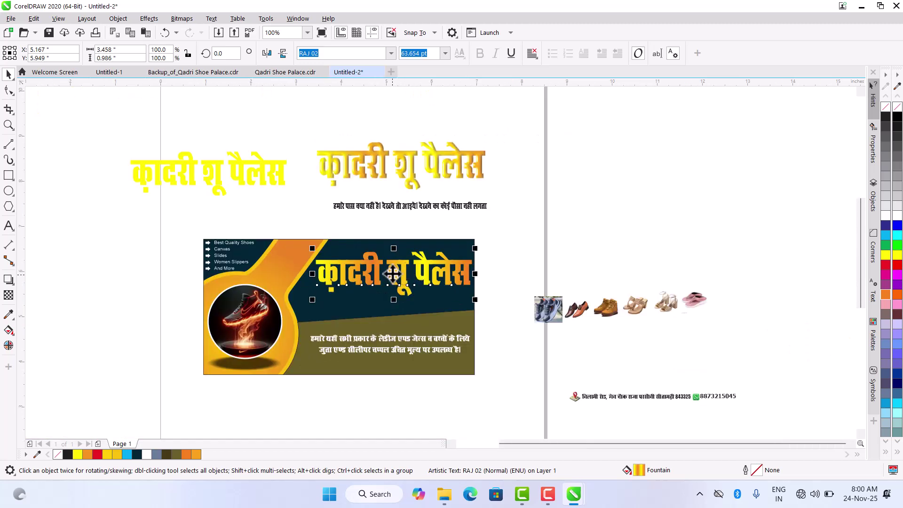
click(181, 20)
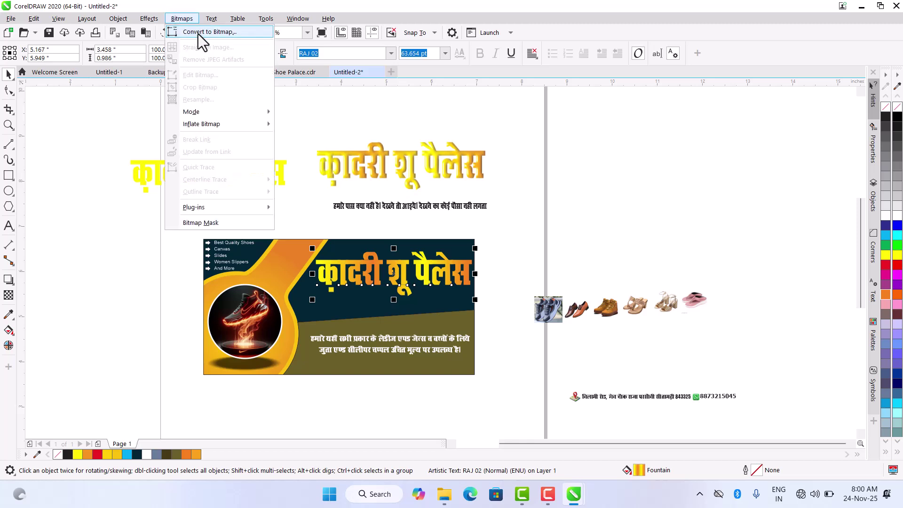
click(198, 32)
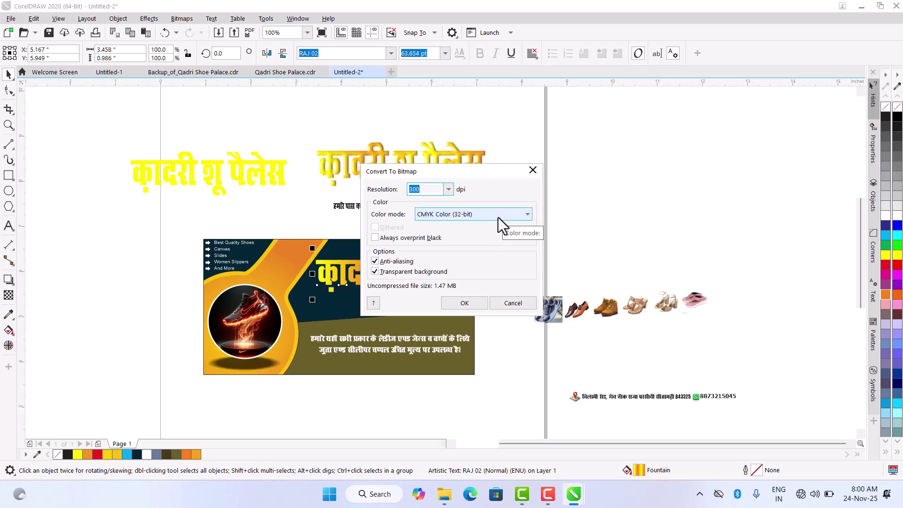
click(499, 218)
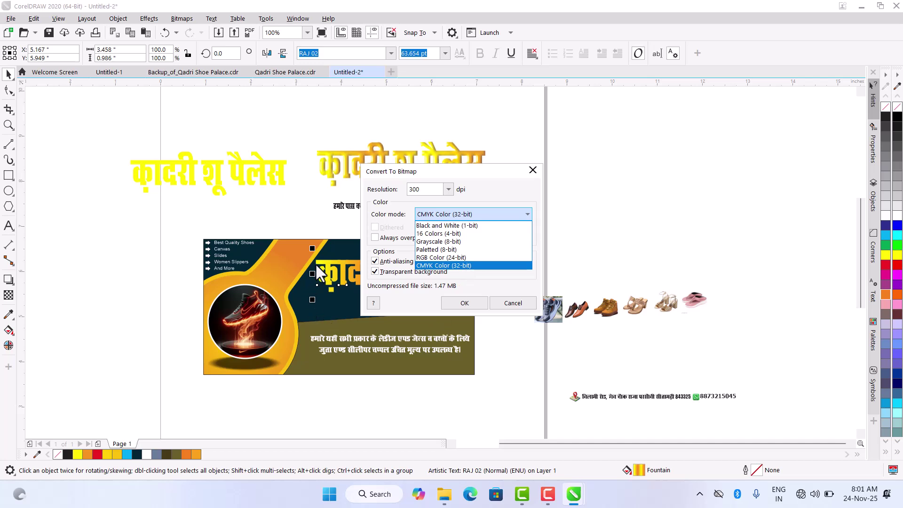
click(480, 282)
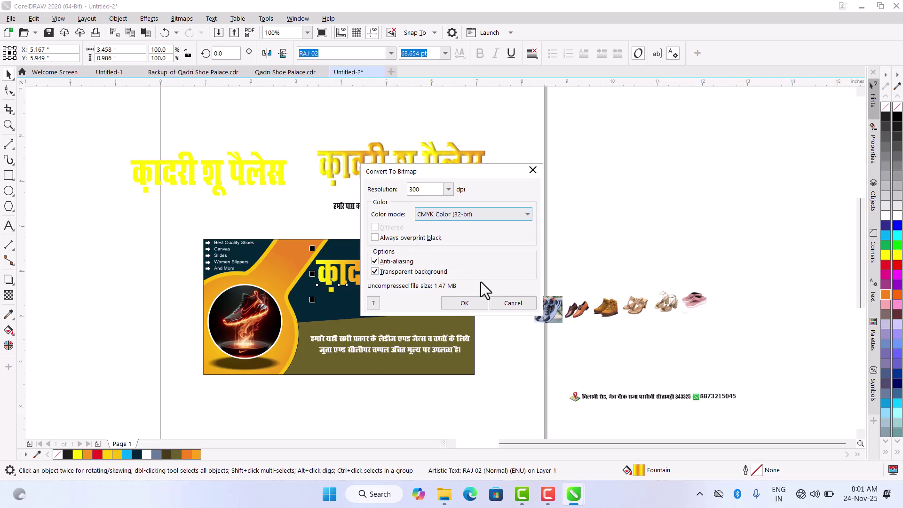
click(461, 303)
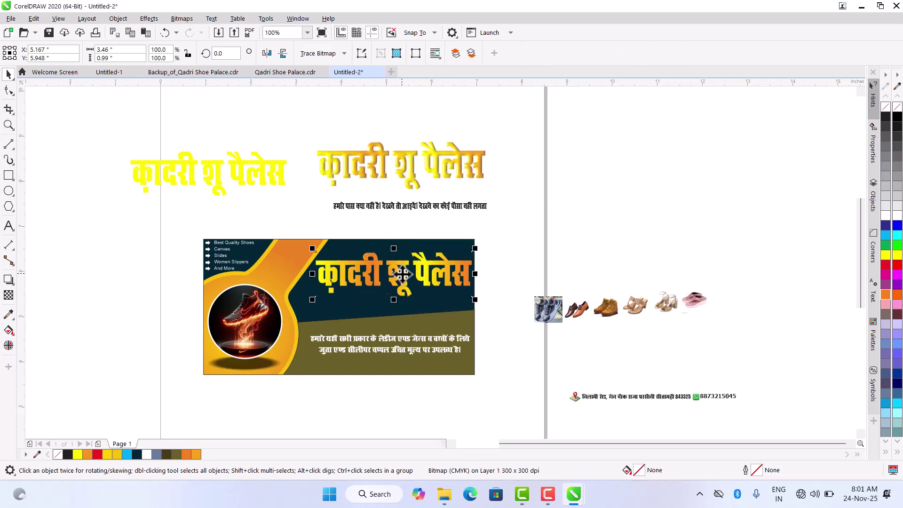
scroll(401, 274, up, 4)
scroll(402, 272, down, 2)
drag(401, 279, 409, 294)
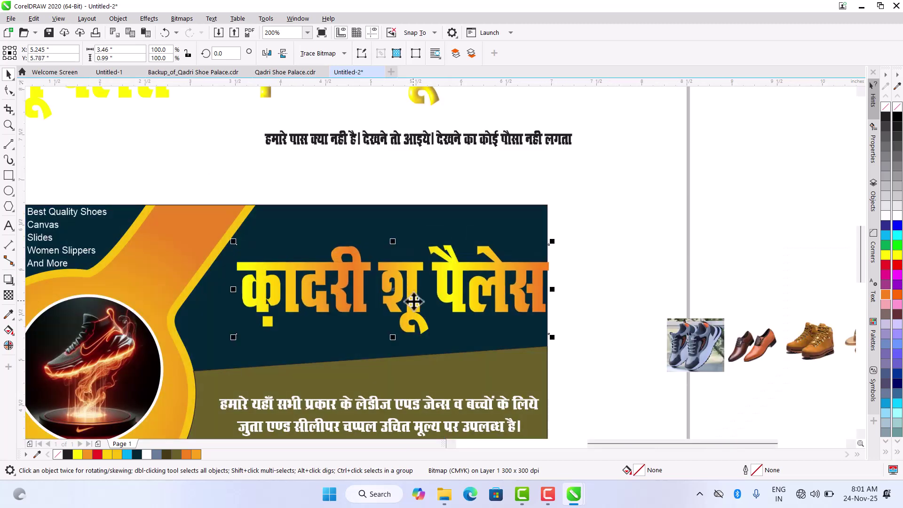
key(ctrl+z)
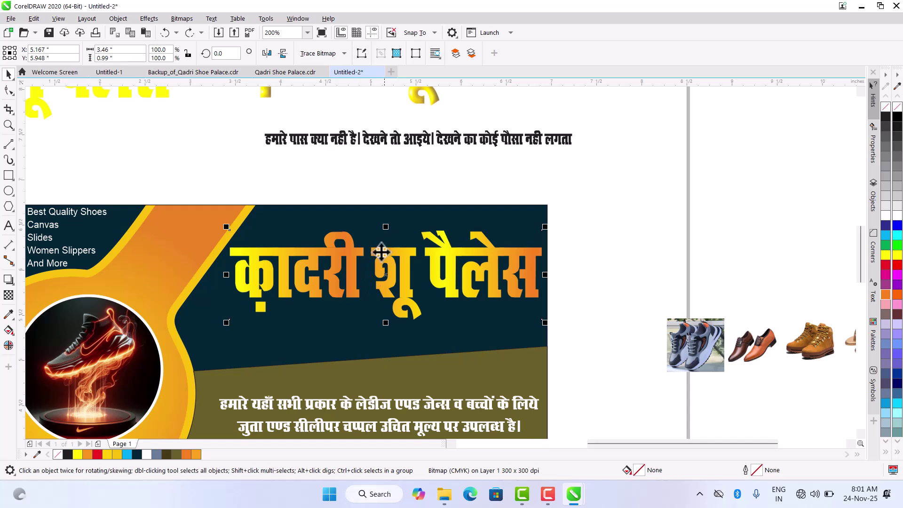
- Start the Plastic texture effect on the title bitmap and move its preview dialog clear of the title
click(150, 19)
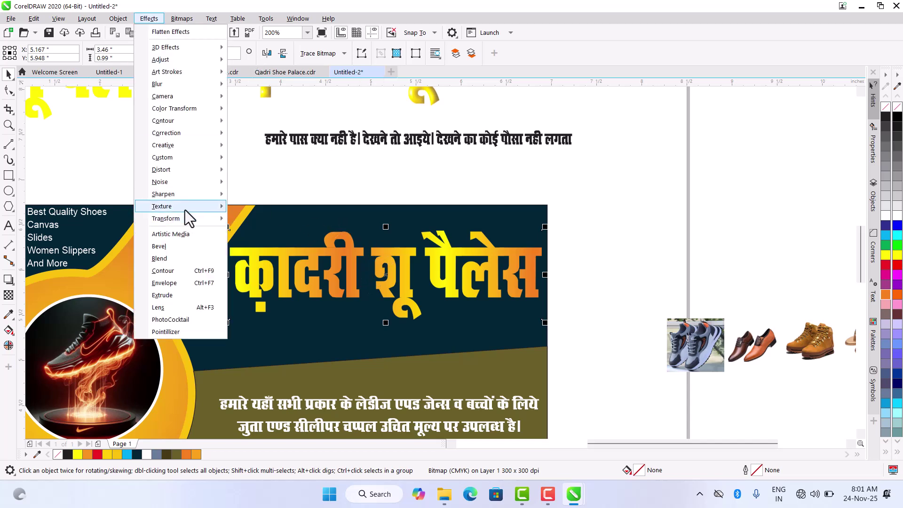
mouse_move(186, 210)
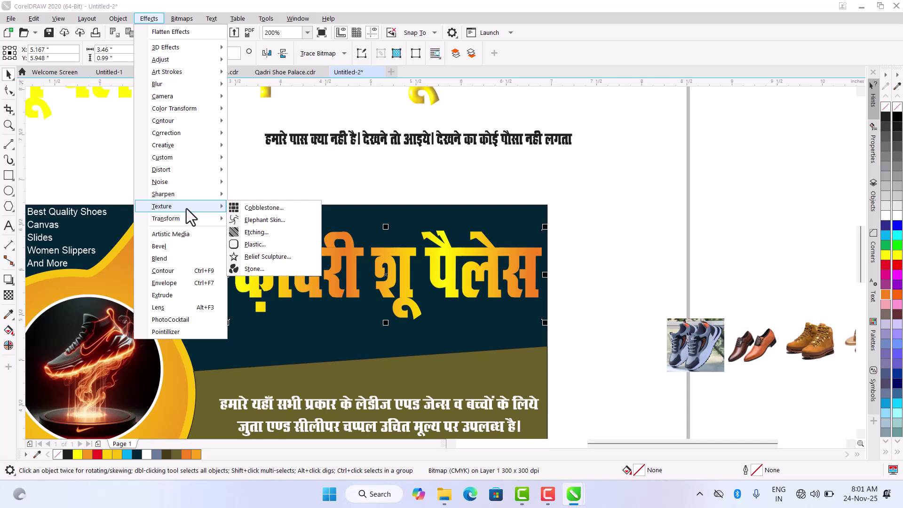
click(272, 245)
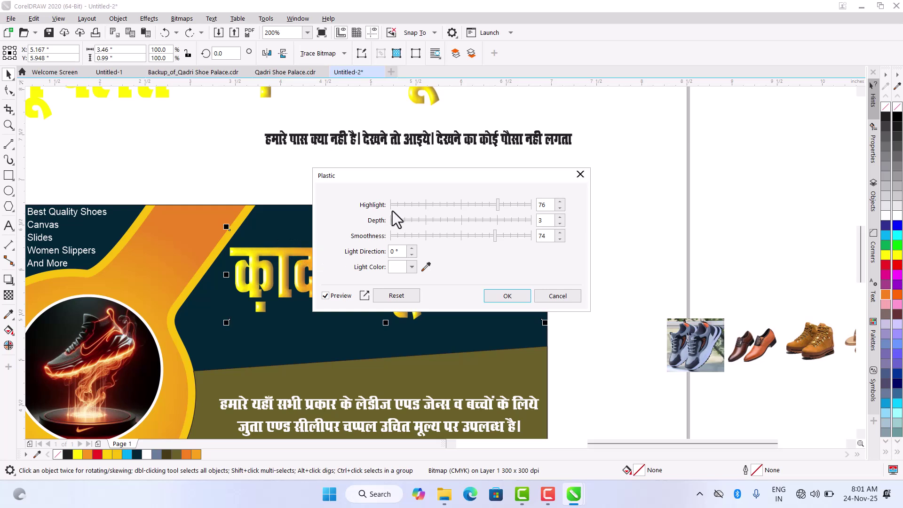
drag(436, 170, 361, 106)
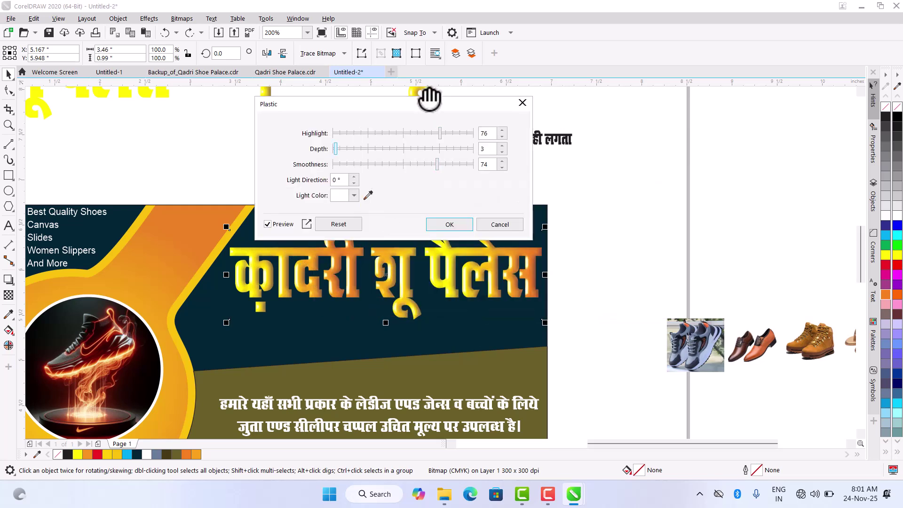
drag(423, 105, 413, 330)
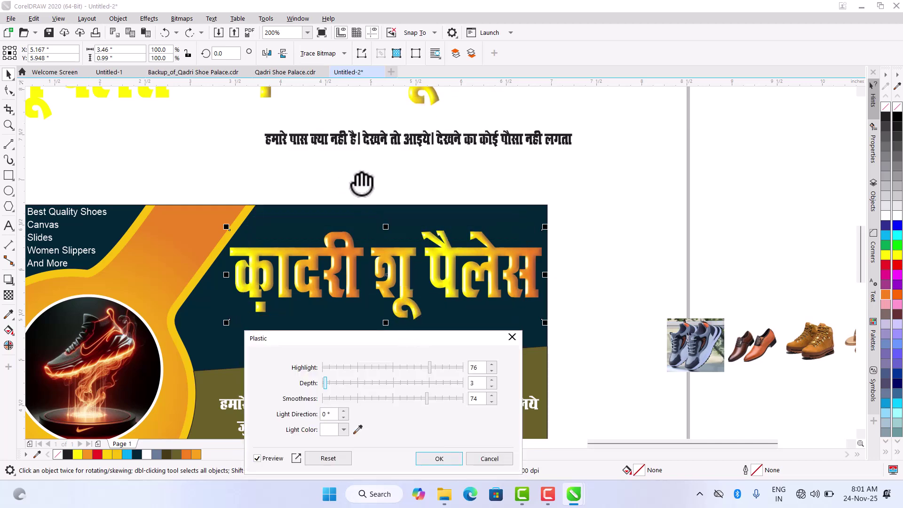
scroll(360, 183, down, 5)
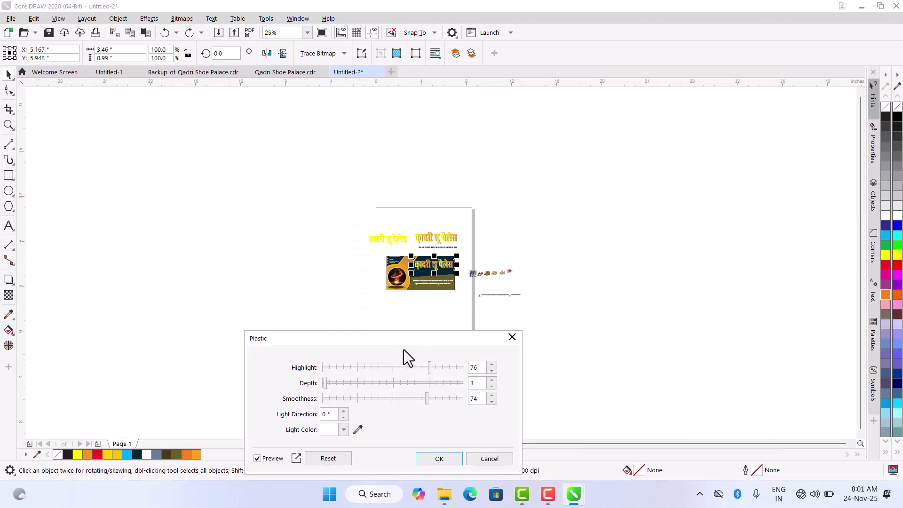
scroll(455, 259, up, 3)
drag(391, 346, 600, 207)
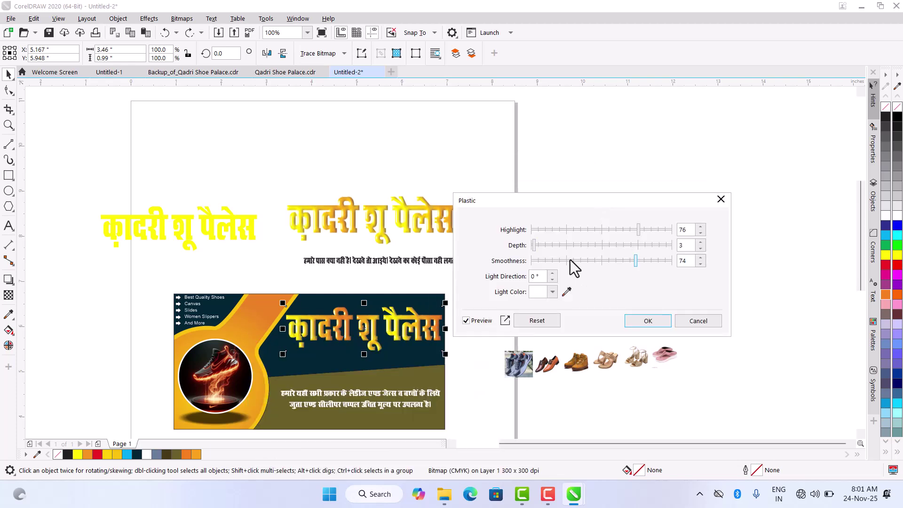
- Try Plastic Depth values of 9, 16, 37 and 51 on the title and return Depth to 3
click(543, 242)
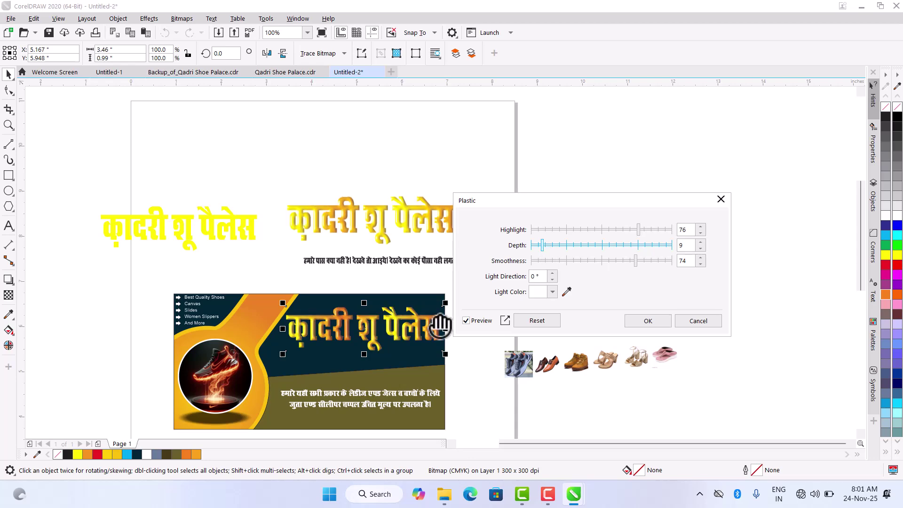
scroll(372, 357, up, 2)
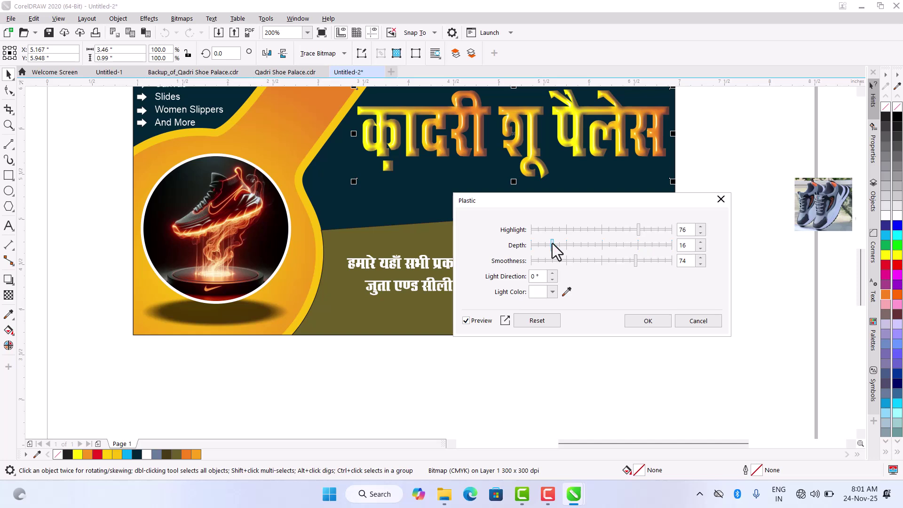
drag(552, 244, 562, 248)
click(582, 244)
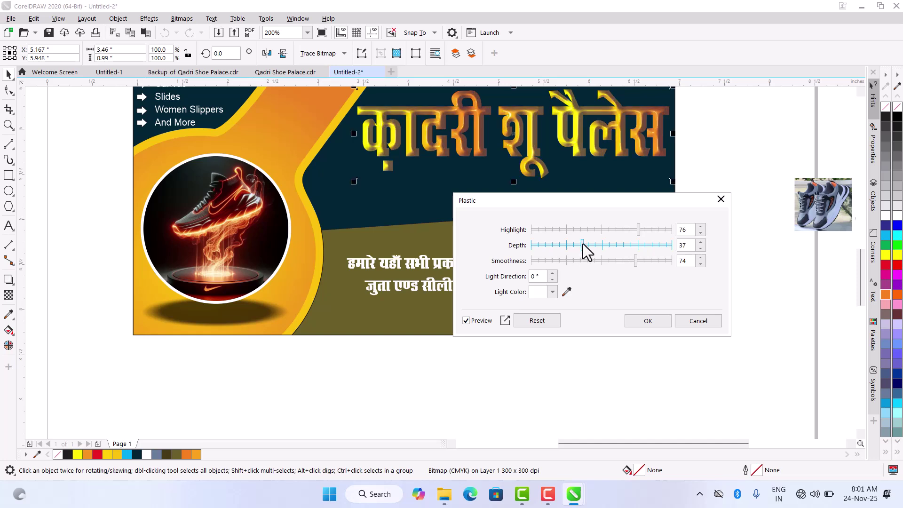
click(602, 244)
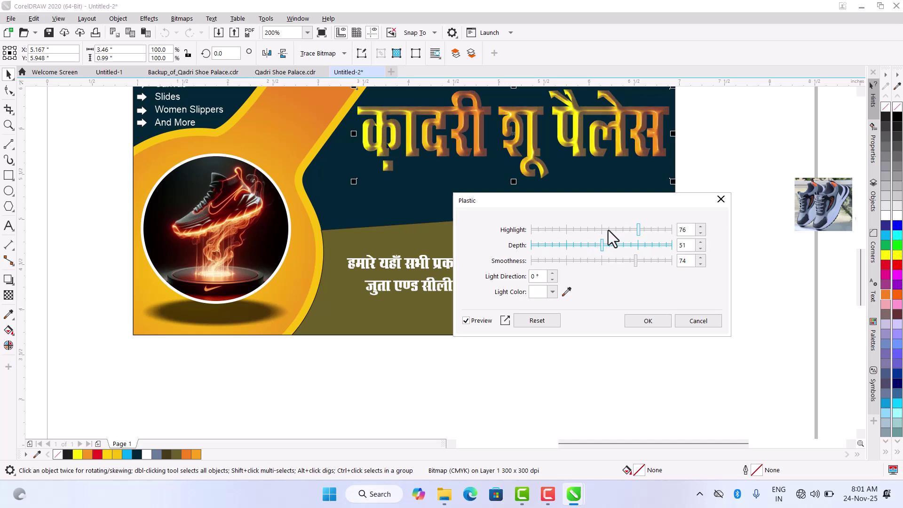
click(536, 246)
click(533, 246)
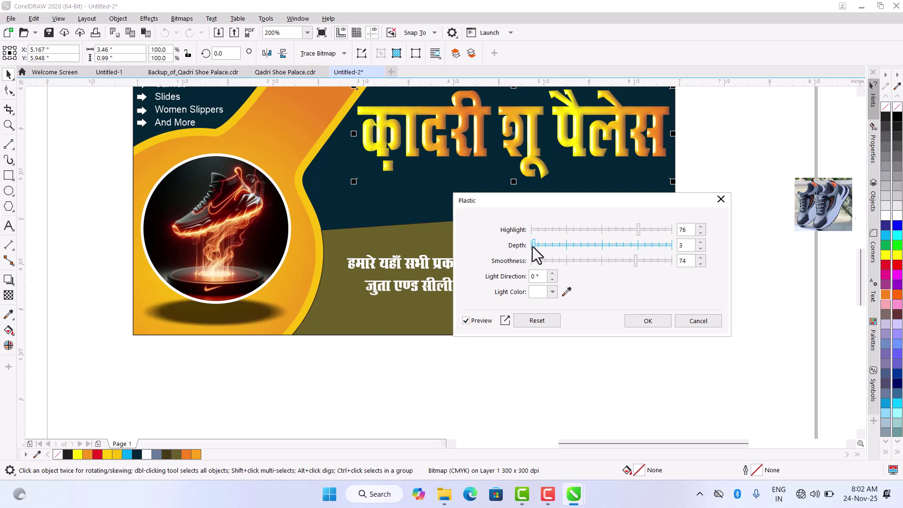
- Try lowering the Plastic effect's Smoothness to 63, 24 and 18 on the title
click(619, 260)
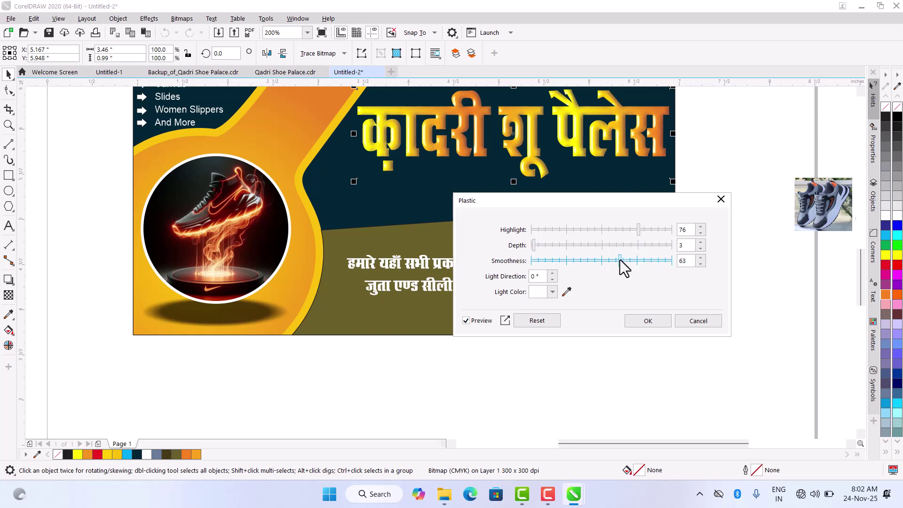
drag(607, 261, 571, 261)
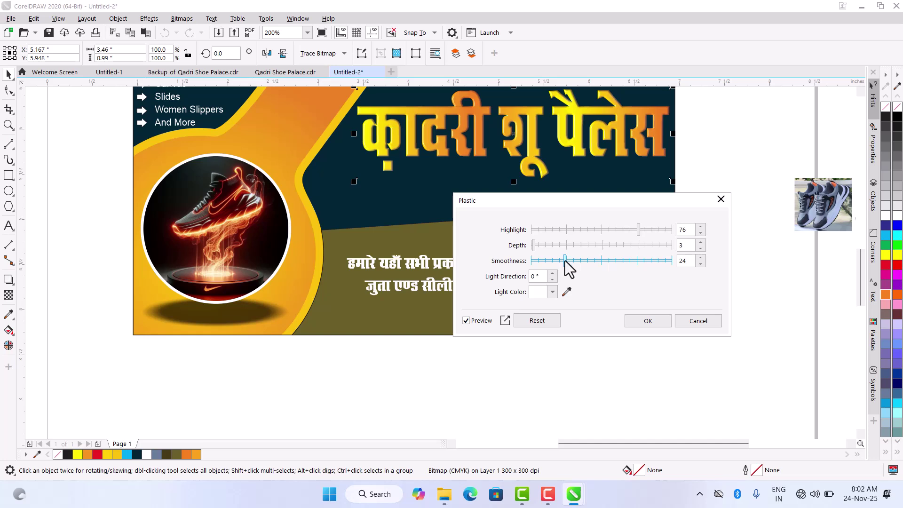
drag(560, 262, 557, 260)
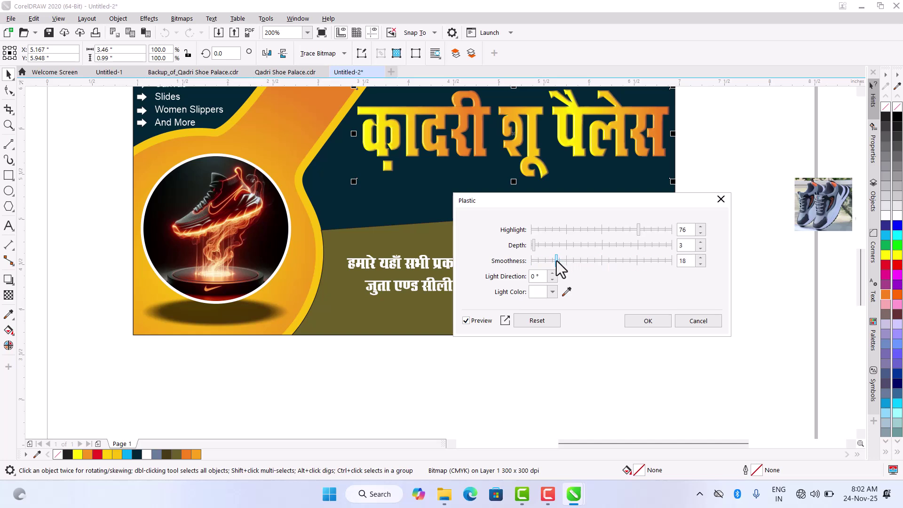
- Raise the Plastic effect's Smoothness in stages to 75 on the title
click(606, 261)
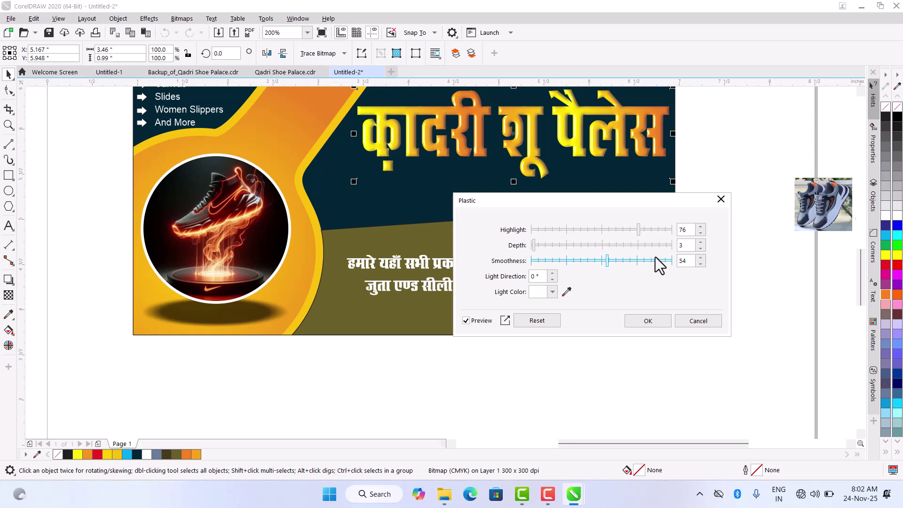
click(617, 261)
click(628, 261)
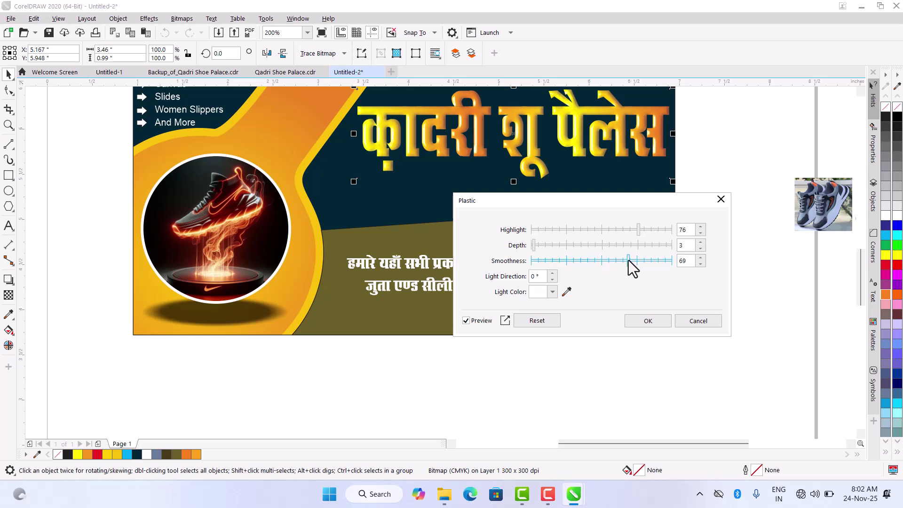
click(635, 260)
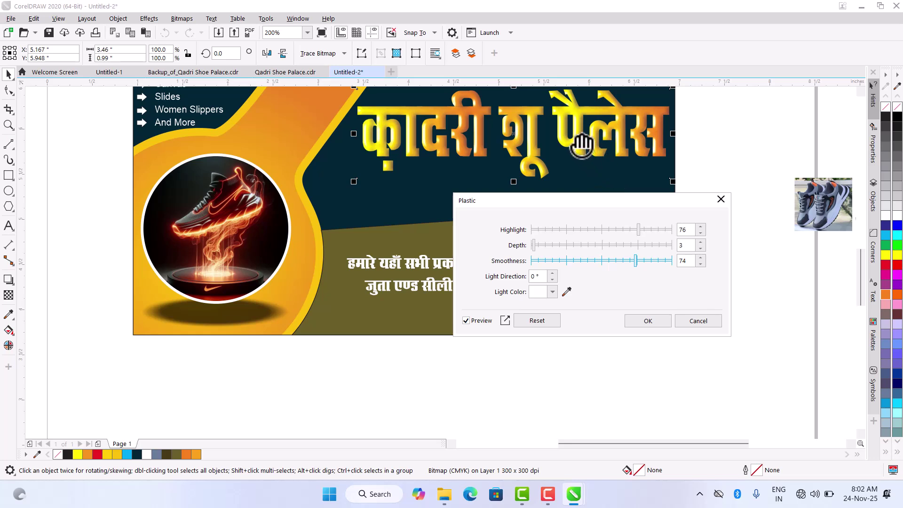
click(701, 259)
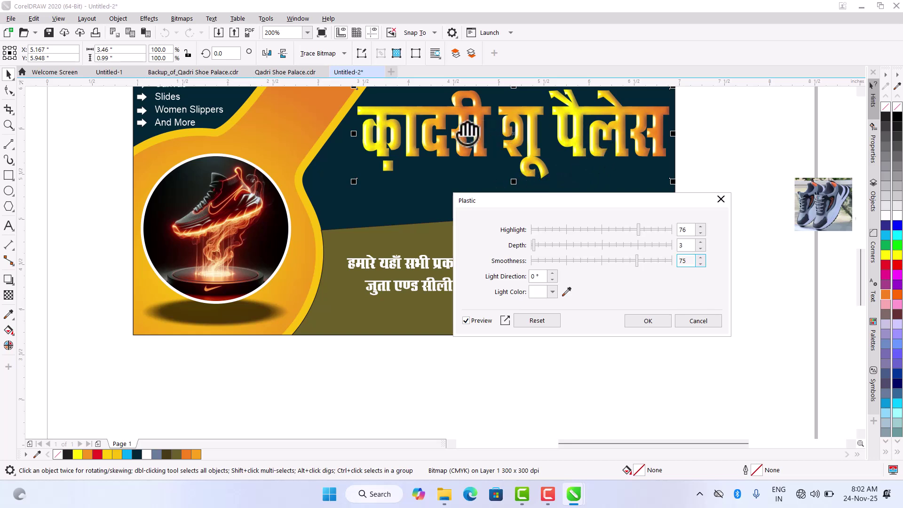
- Set the Plastic effect's Highlight to 54, compare the title with and without the preview, and apply the effect
click(610, 233)
click(568, 230)
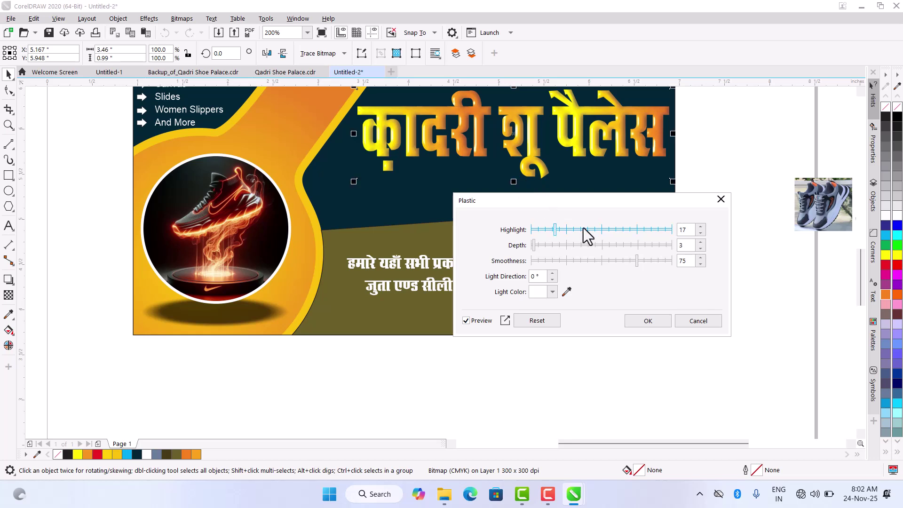
click(607, 230)
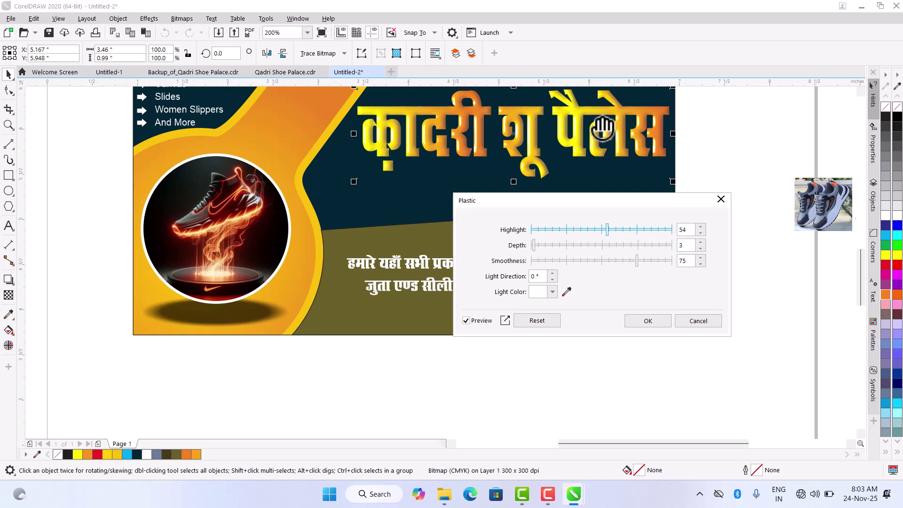
click(466, 320)
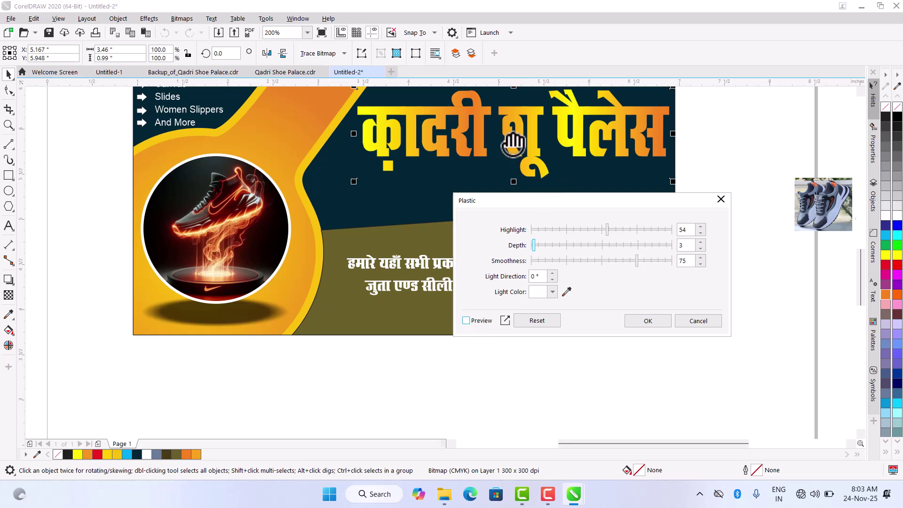
click(466, 320)
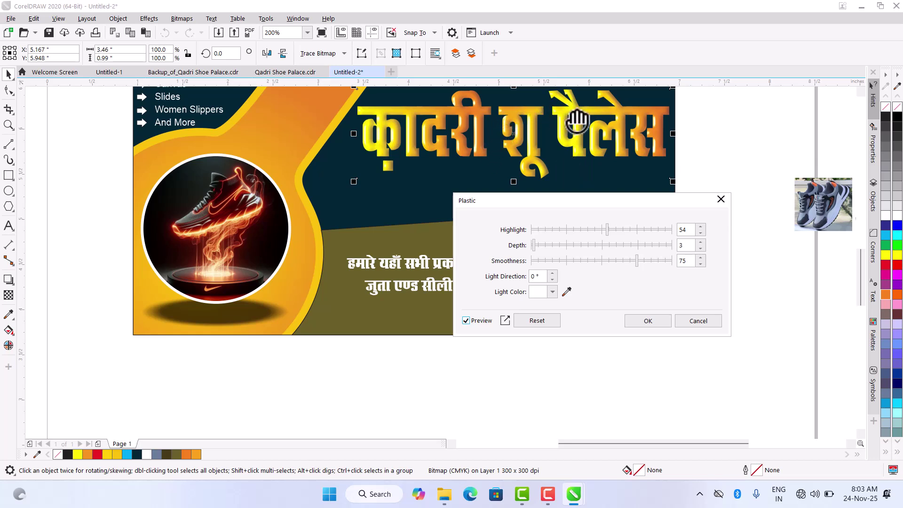
click(644, 319)
scroll(484, 133, down, 1)
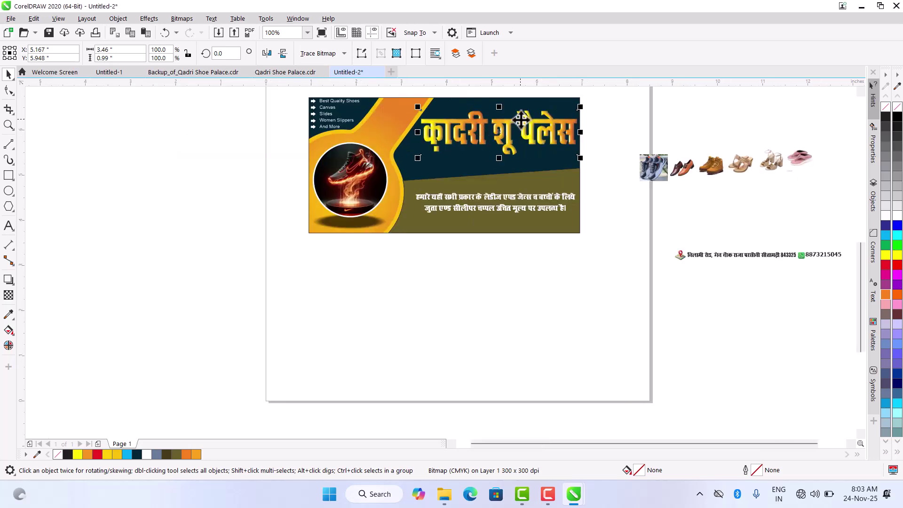
- Delete the spare gradient title bitmap and the spare yellow title text above the banner
scroll(520, 122, up, 2)
key(F4)
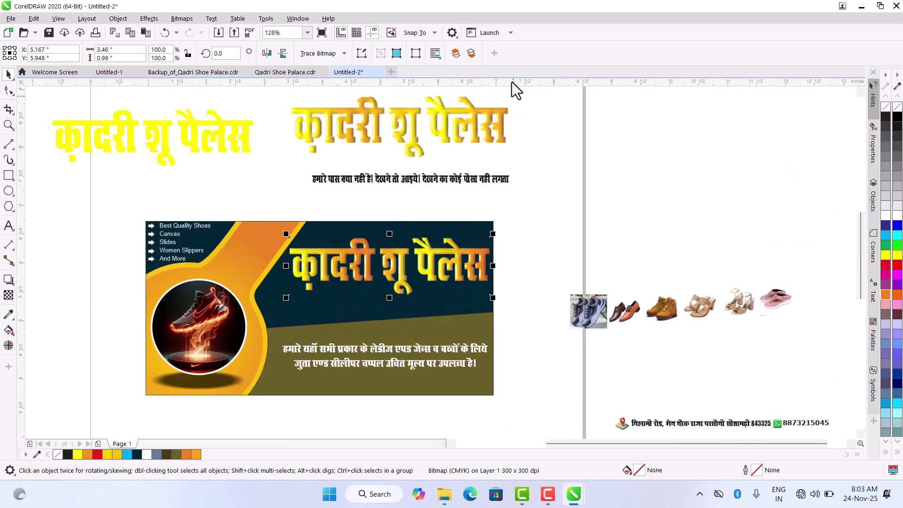
click(420, 128)
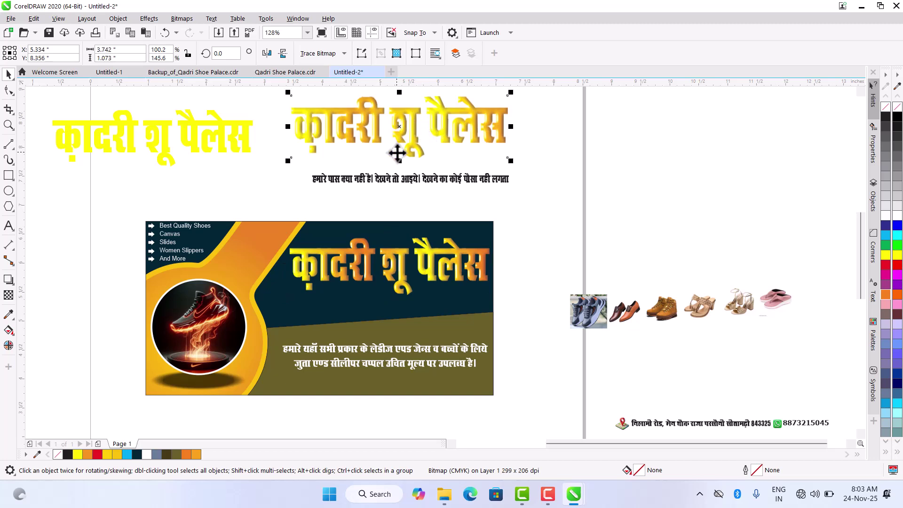
key(Delete)
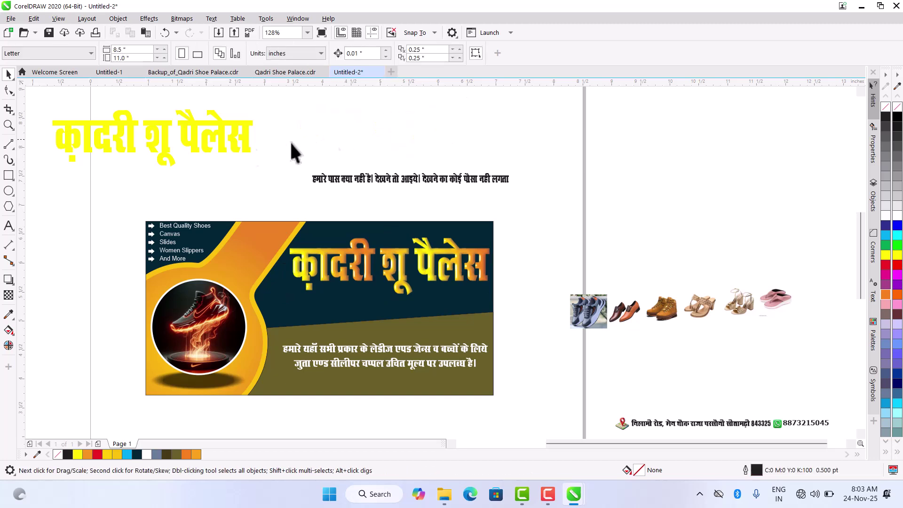
click(232, 140)
drag(233, 137, 249, 176)
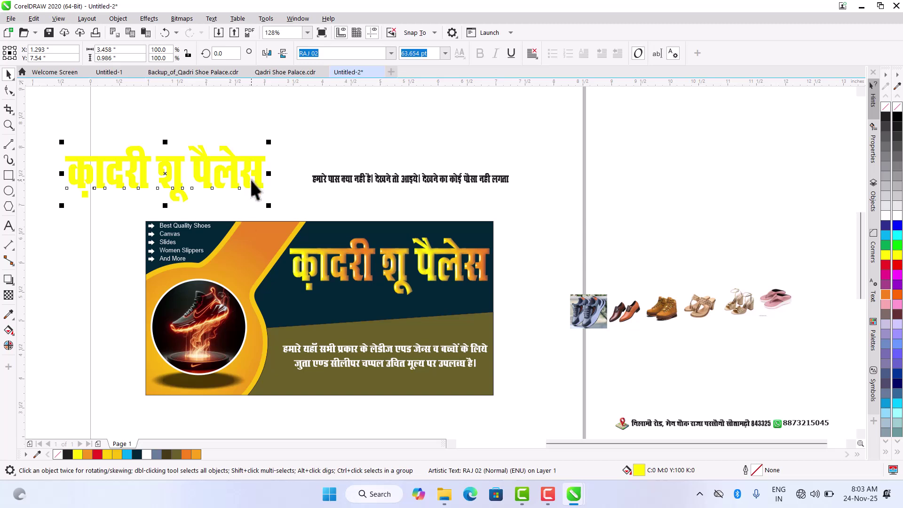
key(Delete)
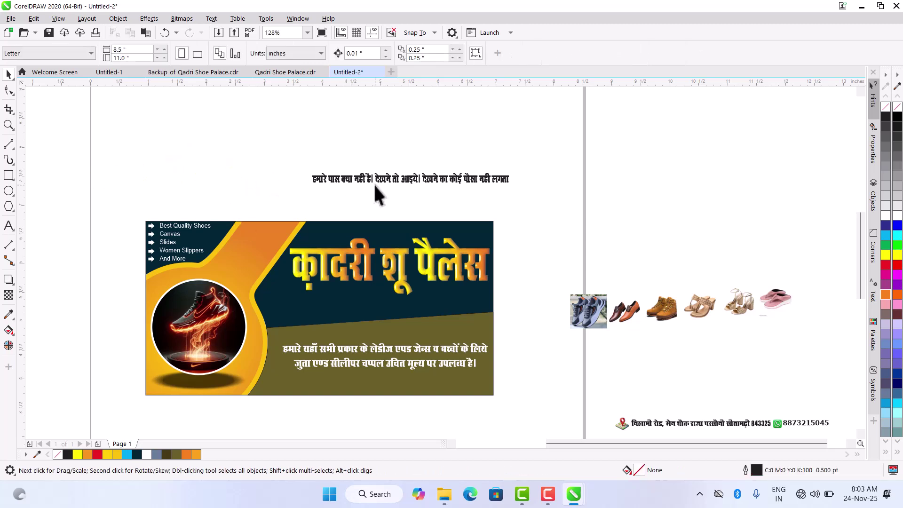
- Place the Hindi slogan line along the banner's upper edge in white and lower the title slightly beneath it
drag(375, 191, 379, 242)
click(886, 215)
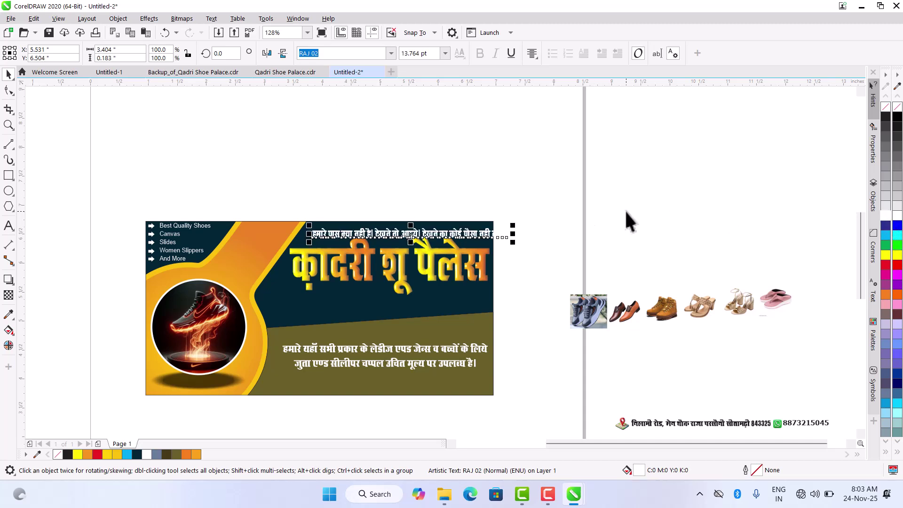
scroll(394, 244, up, 5)
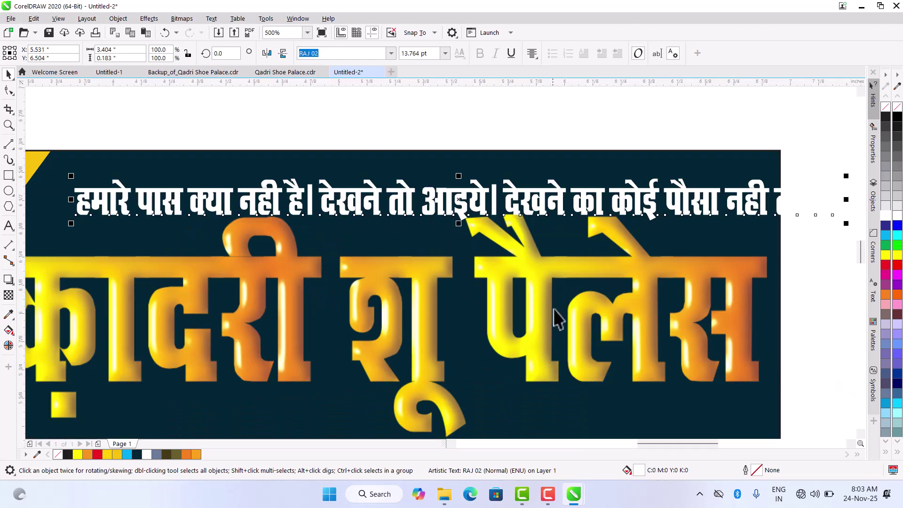
click(517, 266)
scroll(517, 266, down, 3)
drag(517, 262, 516, 279)
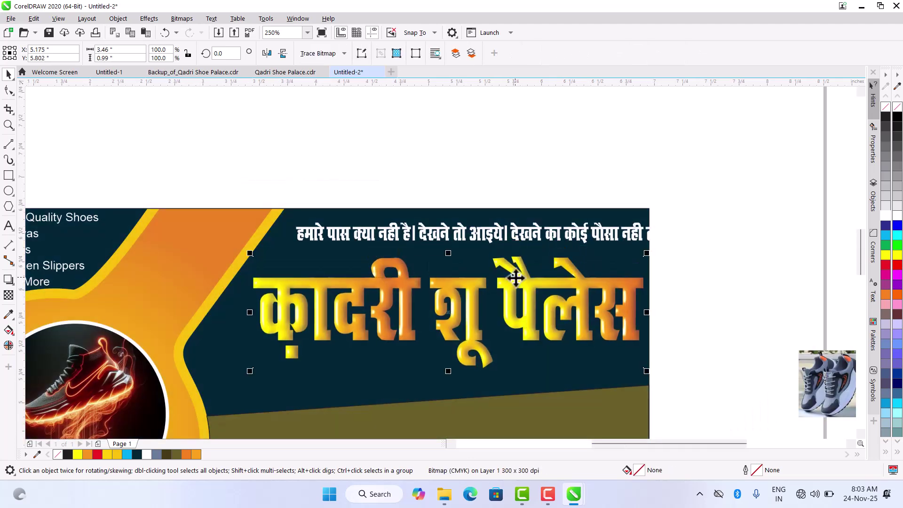
- Shift the slogan line left and shrink it to about 3.31 inches wide so it fits inside the banner's edge
click(539, 229)
drag(539, 229, 515, 234)
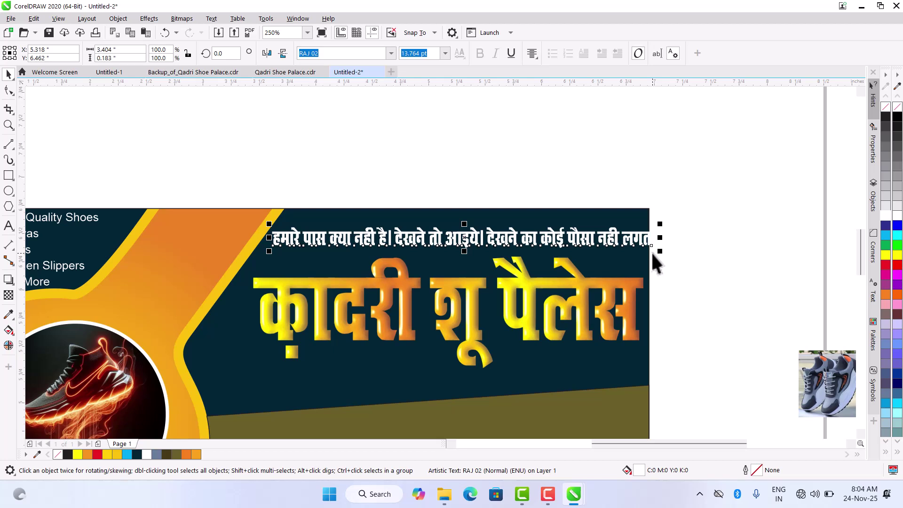
drag(659, 251, 650, 273)
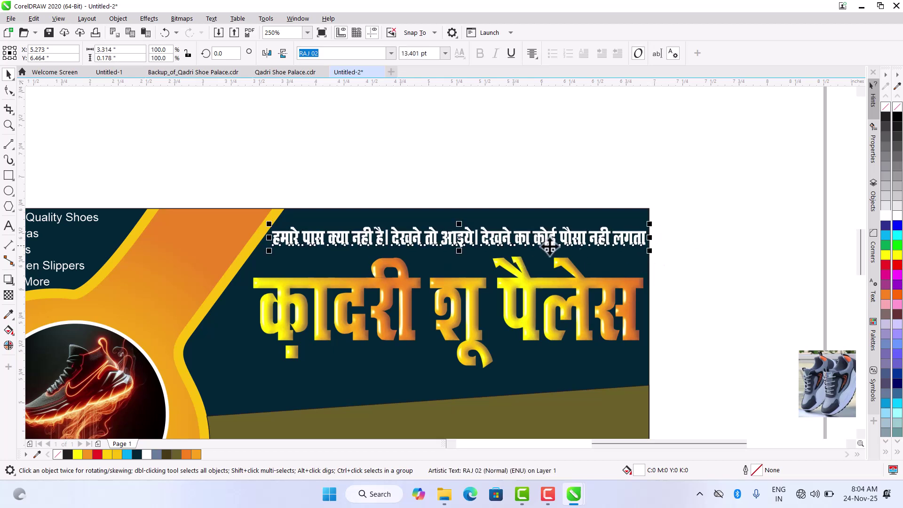
click(685, 235)
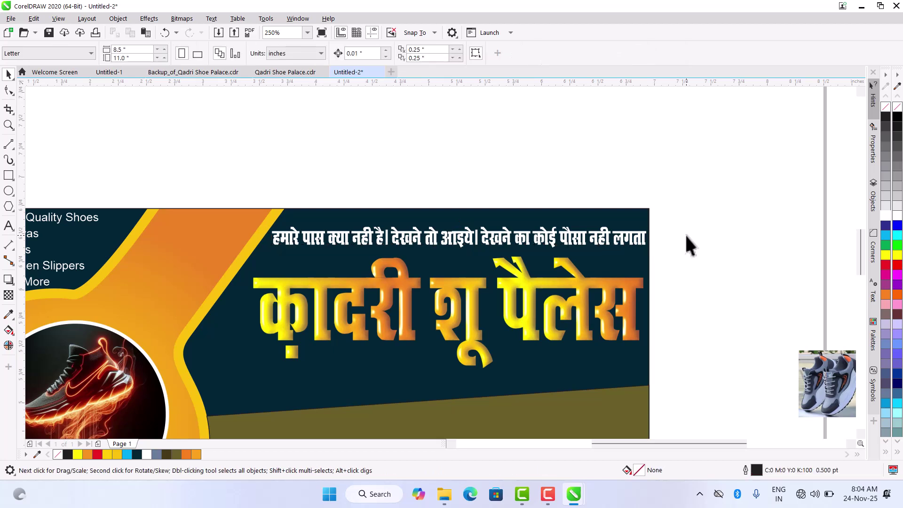
click(457, 238)
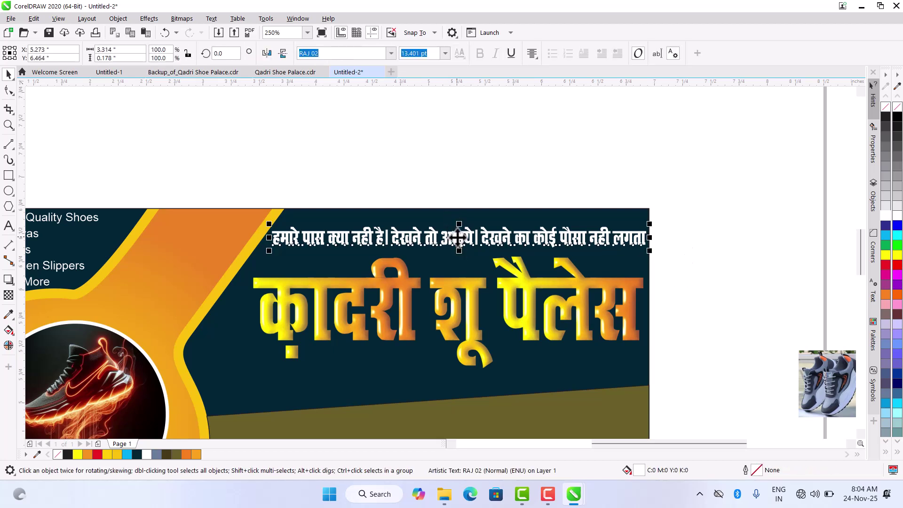
click(474, 177)
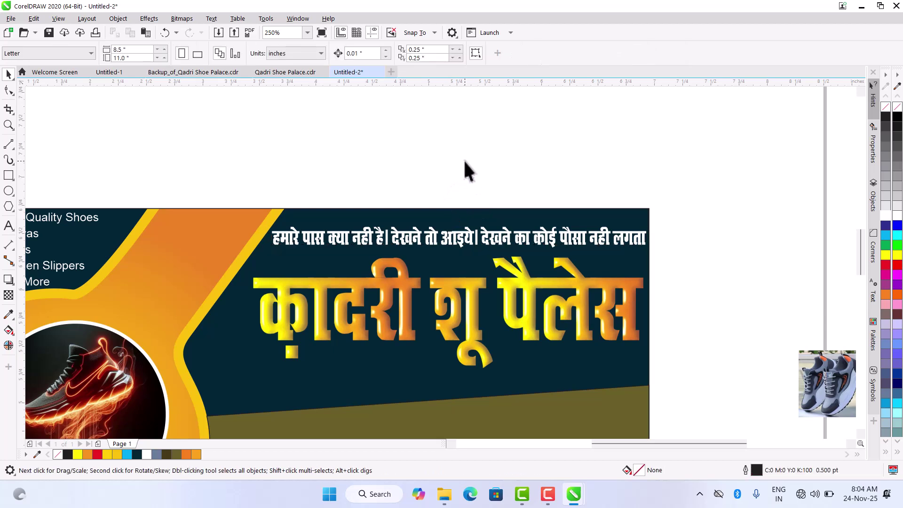
- Stretch the title bitmap leftward to about 3.64 inches wide and nudge it slightly to the right
click(459, 326)
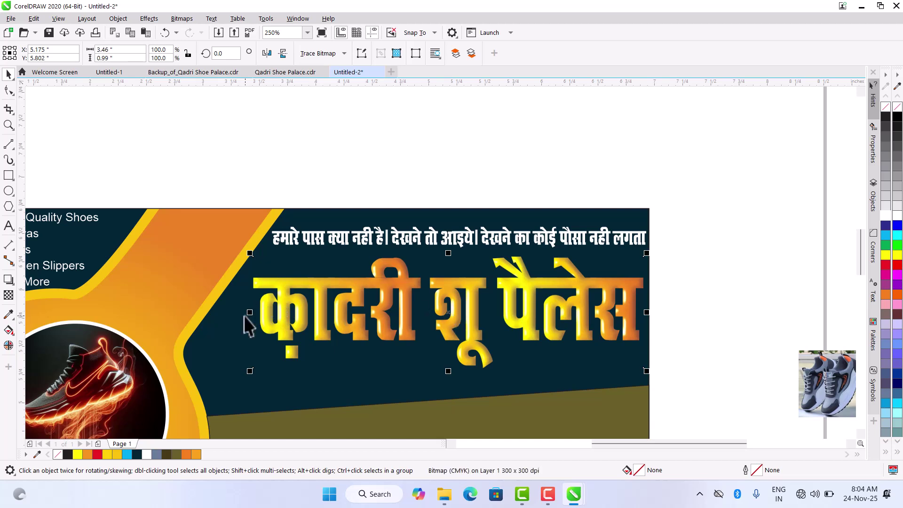
drag(247, 312, 226, 327)
scroll(250, 324, down, 2)
scroll(262, 294, up, 4)
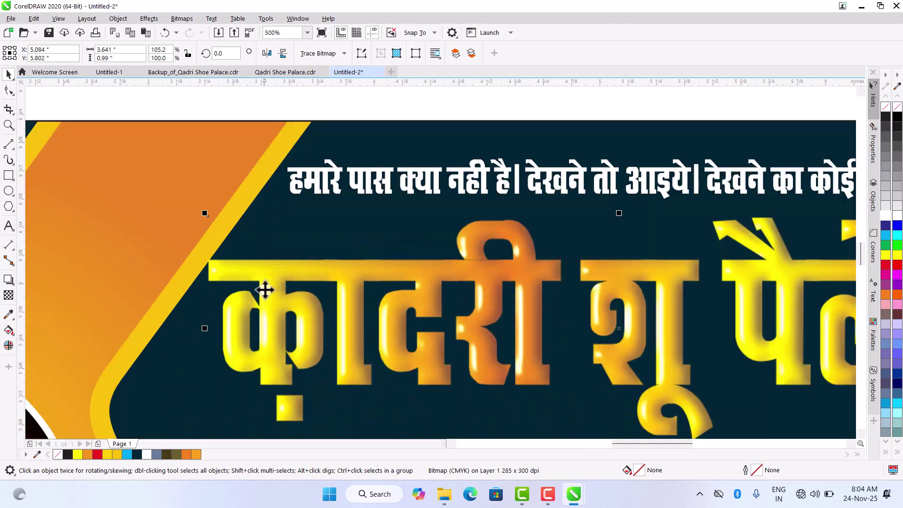
scroll(262, 295, down, 2)
drag(249, 292, 249, 294)
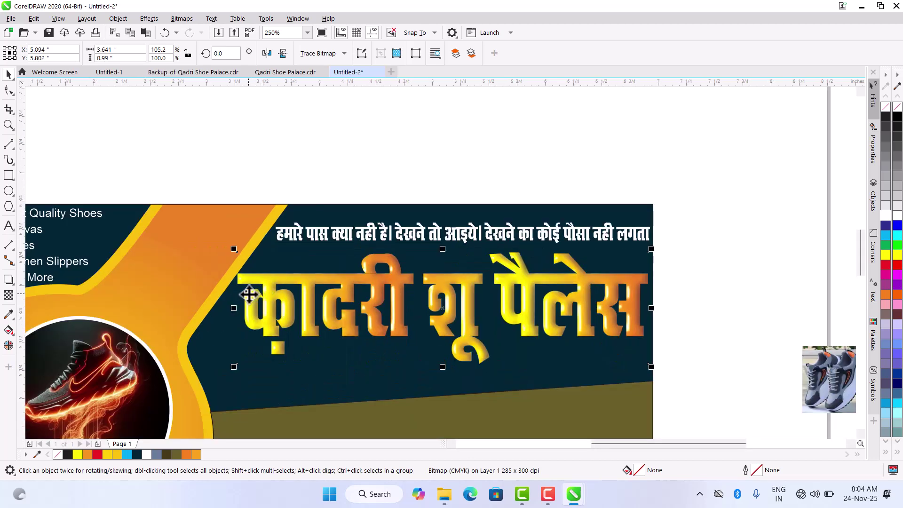
key(Right)
key(Right)
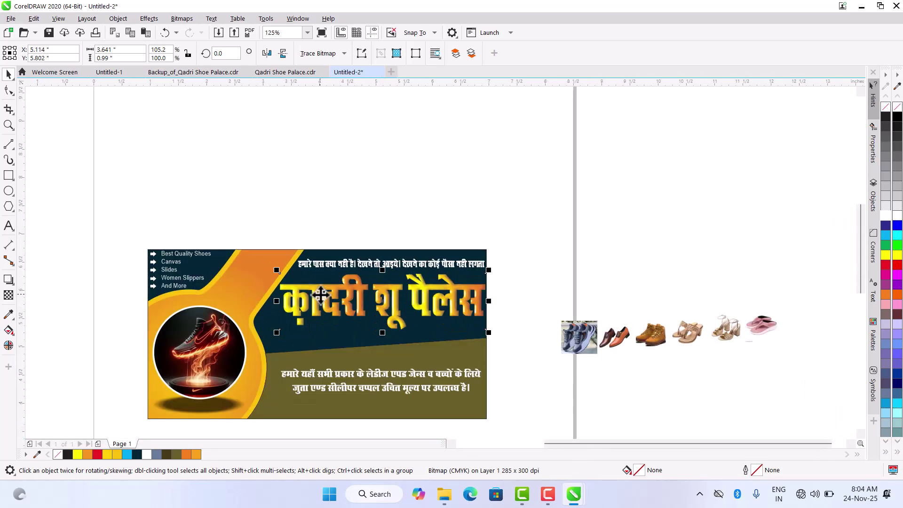
scroll(316, 290, down, 2)
click(526, 266)
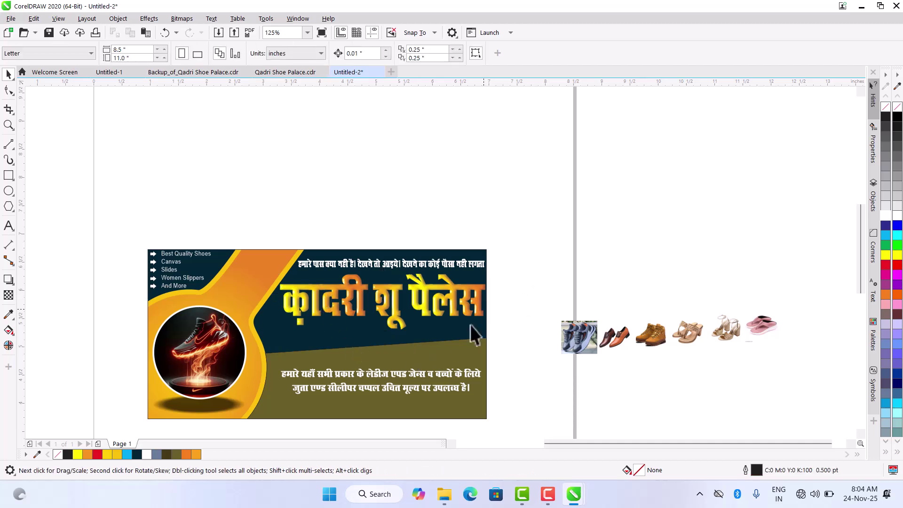
- Draw a circle about 0.63 inches in diameter beneath the title's left end and fill it white
click(8, 191)
scroll(283, 350, up, 2)
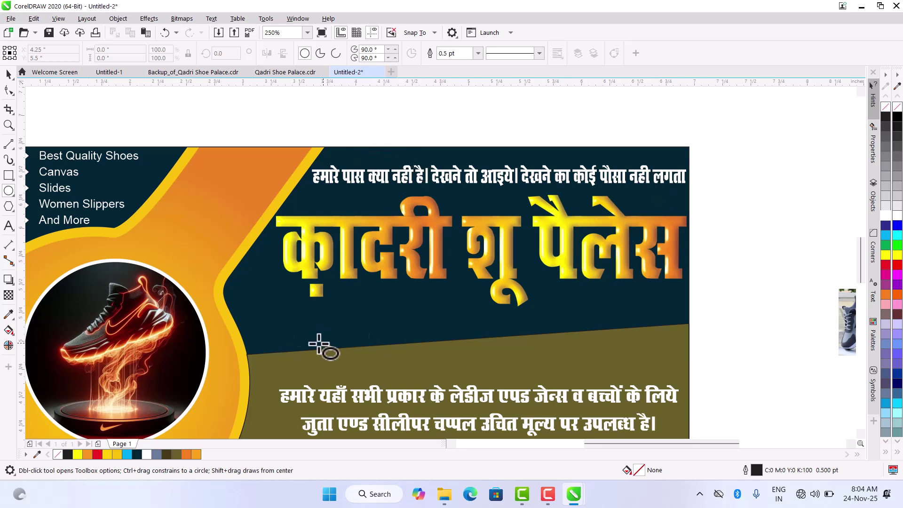
click(264, 319)
drag(264, 320, 293, 359)
click(9, 74)
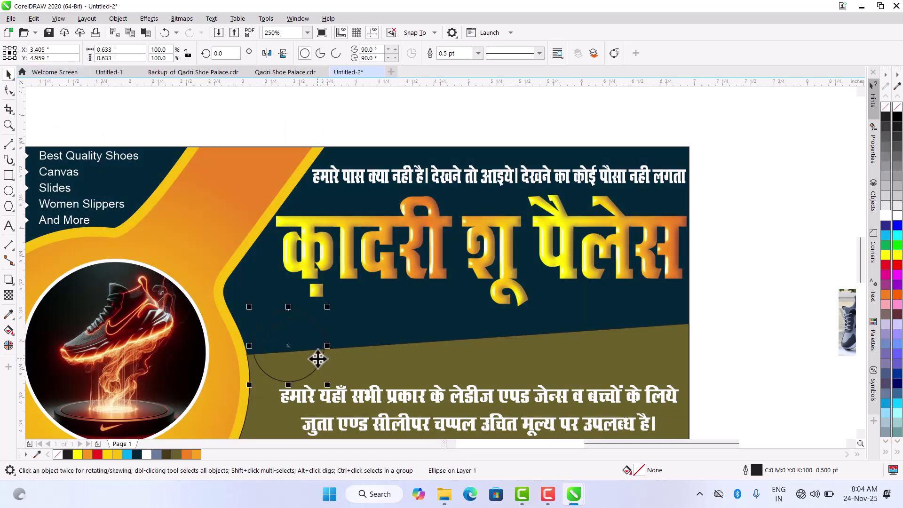
click(888, 216)
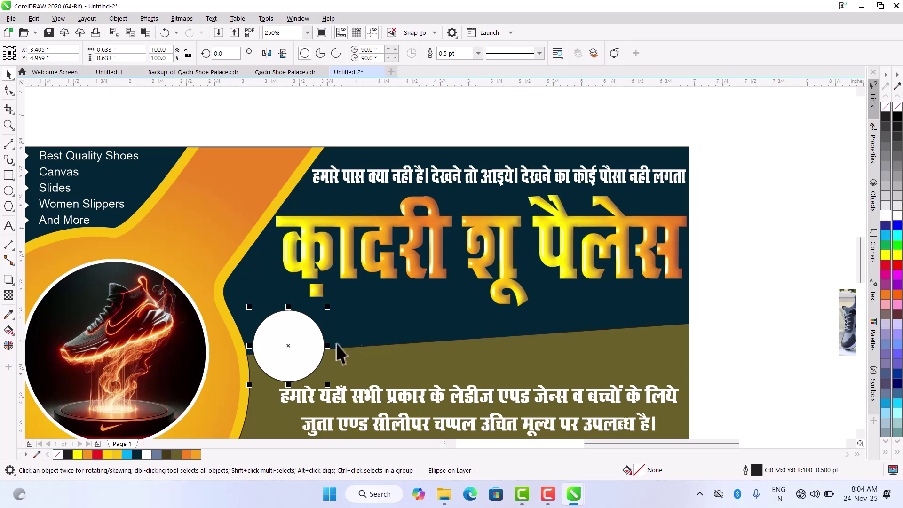
- Duplicate the white circle rightward along the slanted background edge to make an evenly spaced row of five
drag(305, 340, 391, 330)
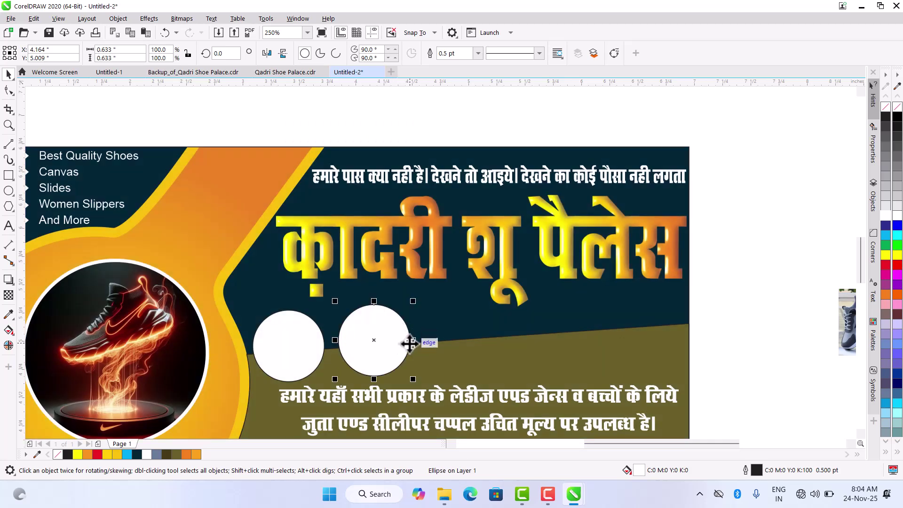
key(ctrl+r)
key(ctrl+r)
key(ctrl+r)
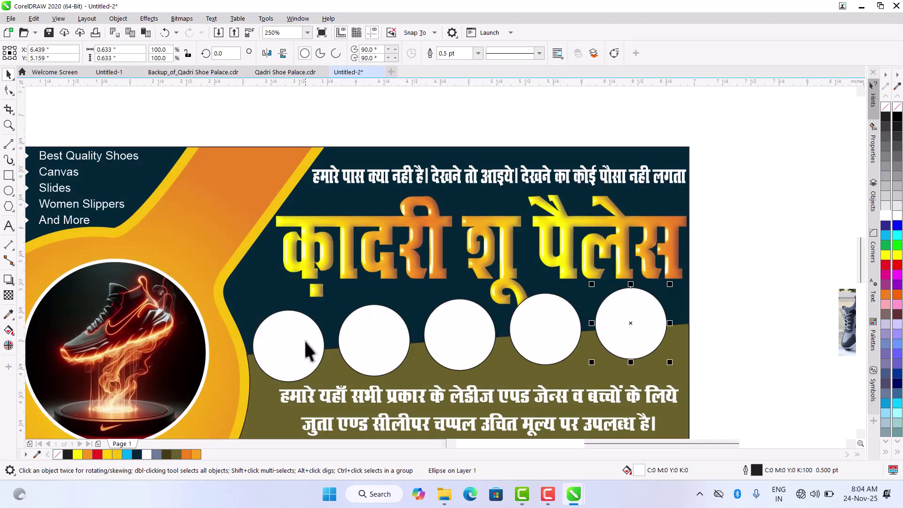
- PowerClip the grey-blue sneakers picture into the first white circle
scroll(305, 341, down, 2)
click(601, 337)
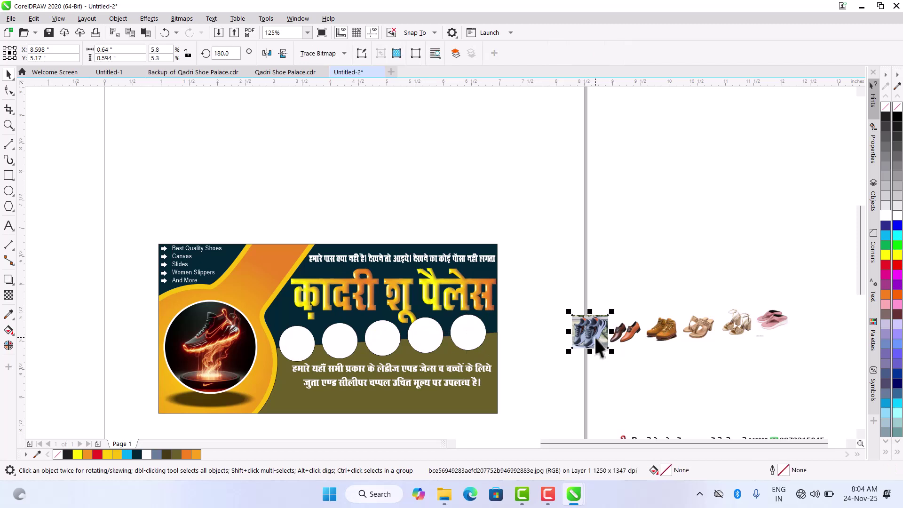
right_click(577, 332)
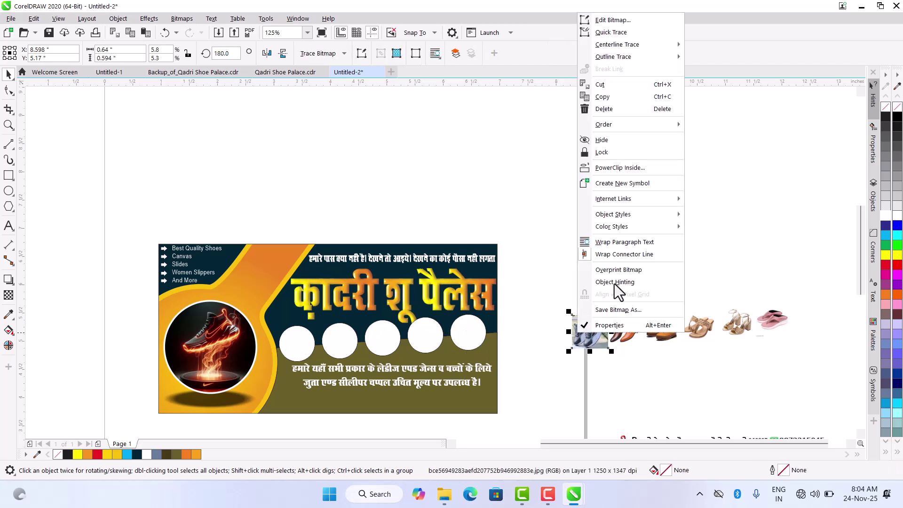
click(638, 171)
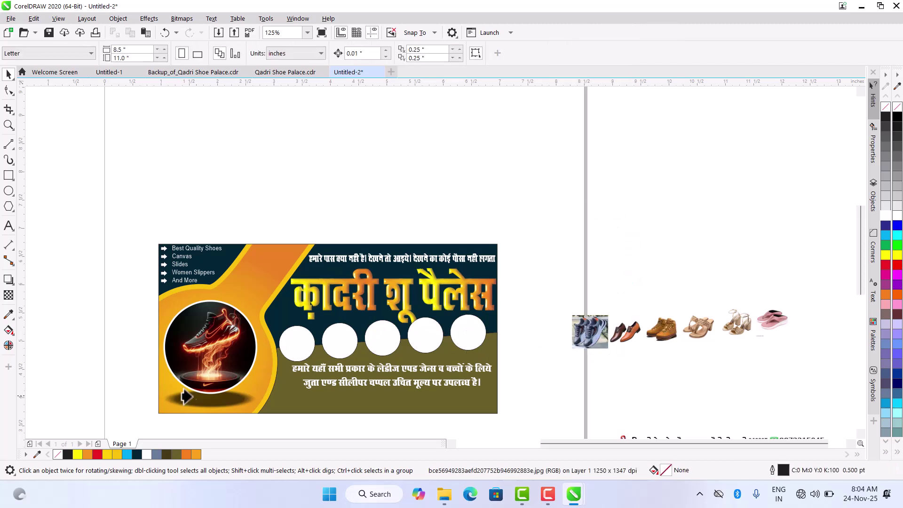
click(289, 340)
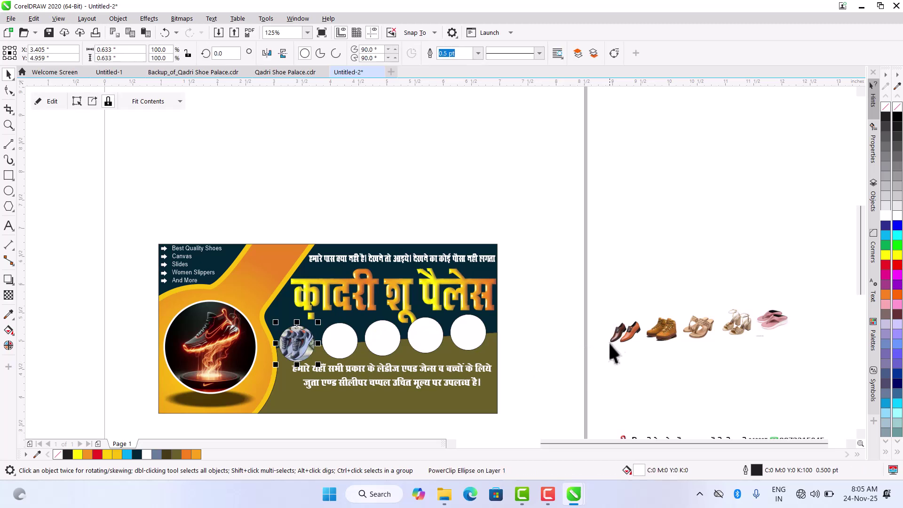
- PowerClip the brown formal shoes group into the second white circle
click(623, 331)
right_click(625, 335)
click(672, 285)
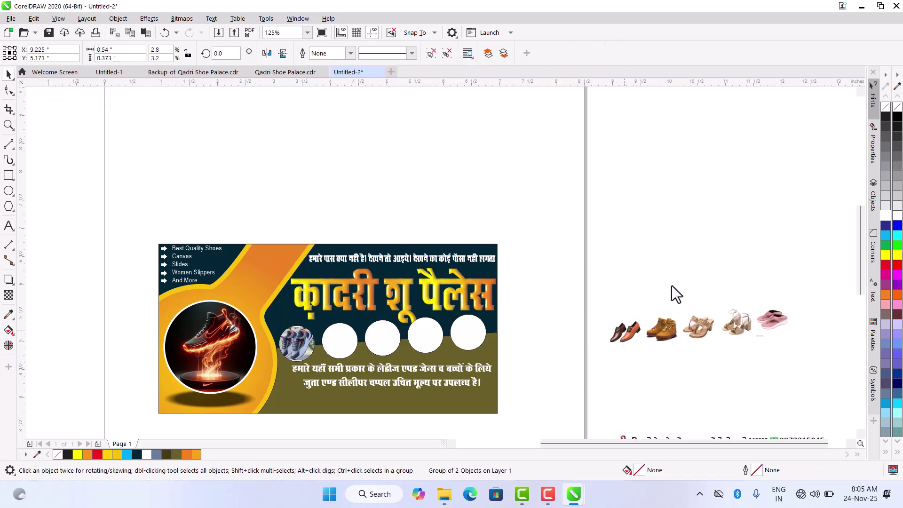
click(332, 337)
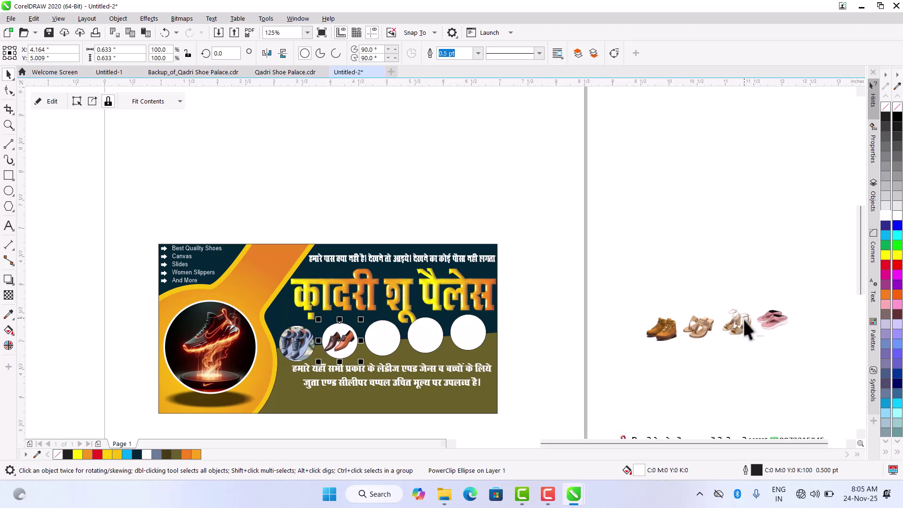
- PowerClip the tan lace-up boots picture into the third white circle
click(654, 329)
right_click(653, 329)
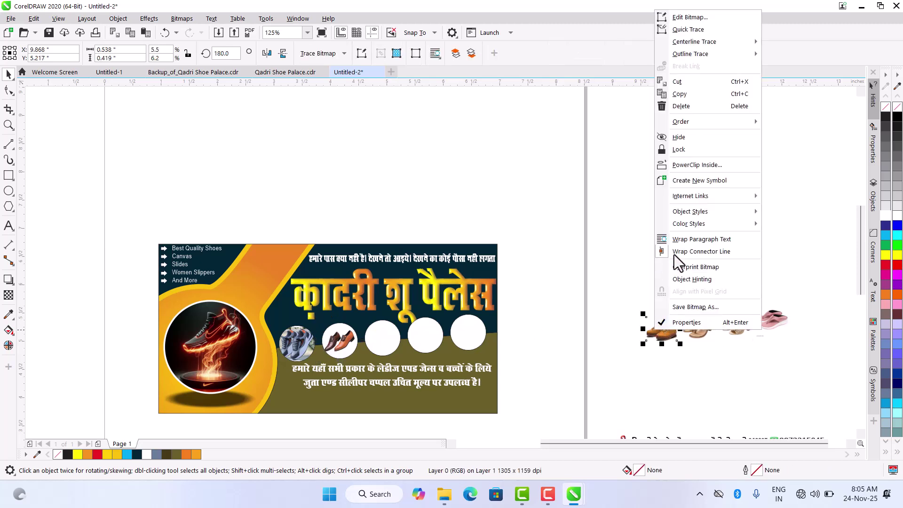
click(696, 164)
click(382, 337)
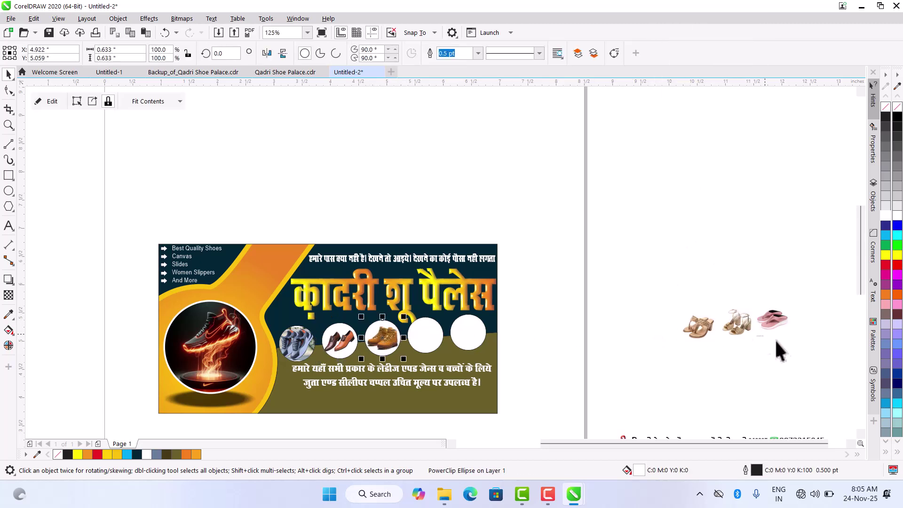
- PowerClip the beige block-heel slip-on sandals picture into the fourth white circle
click(698, 339)
right_click(697, 337)
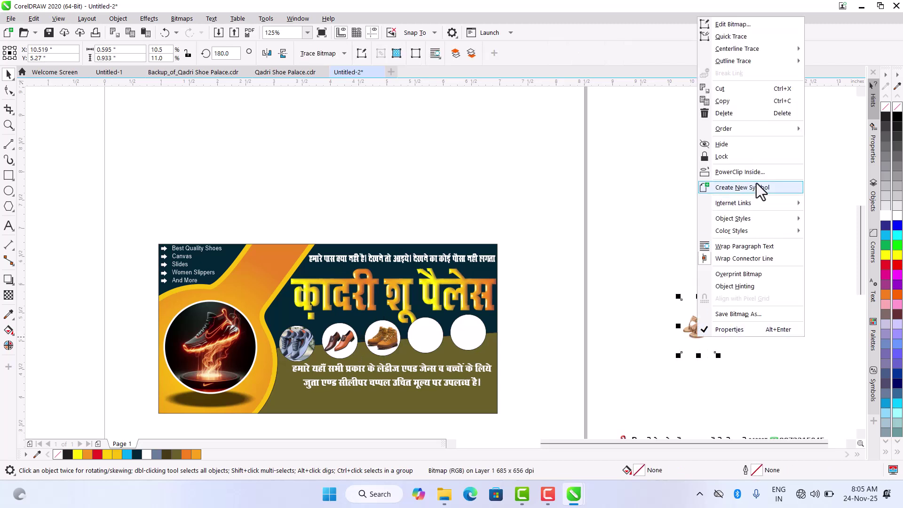
click(739, 172)
click(414, 343)
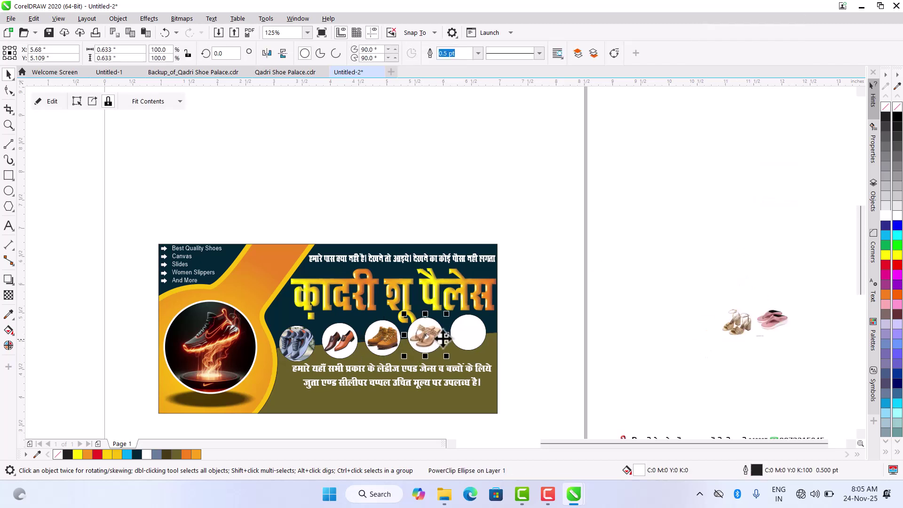
- PowerClip the strappy high-heel sandals picture into the fifth white circle and delete the leftover pink slippers picture
click(742, 324)
click(764, 350)
click(727, 324)
right_click(731, 324)
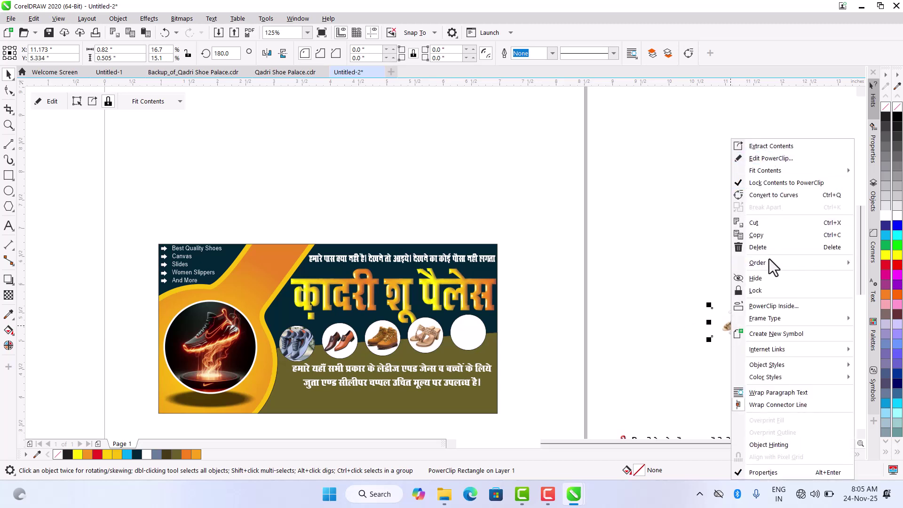
click(769, 306)
click(454, 335)
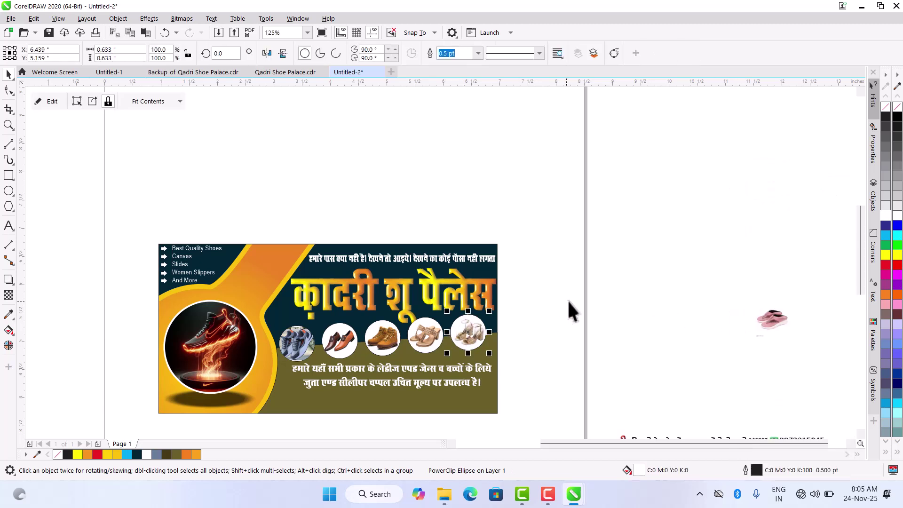
click(772, 320)
key(Delete)
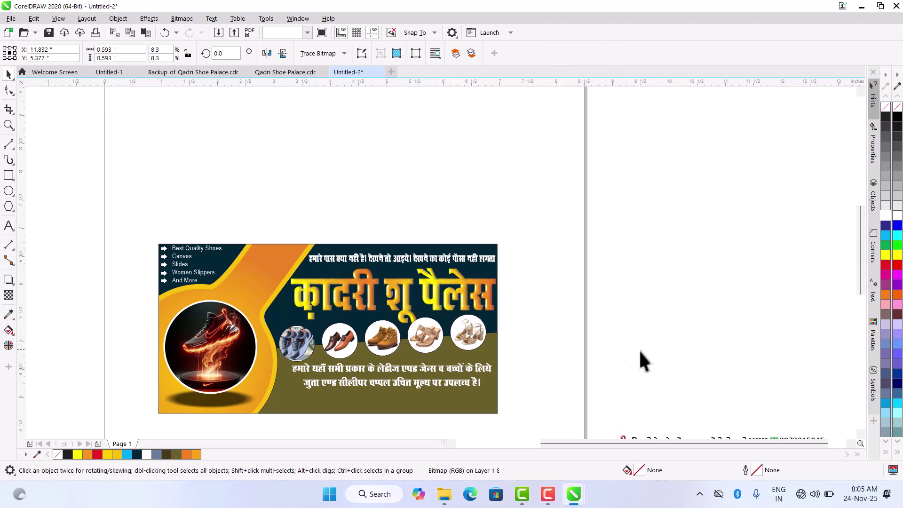
- Shift the plastic-effect title slightly upward, closer to the slogan
scroll(429, 275, up, 2)
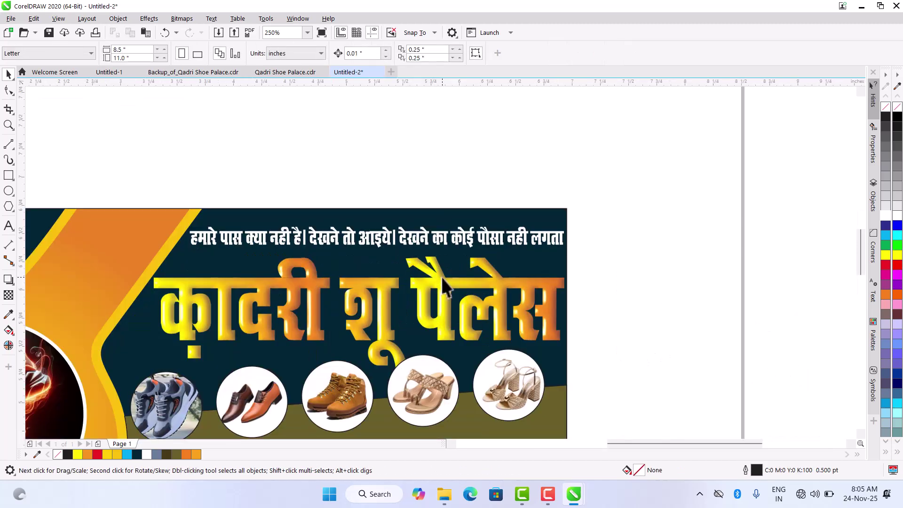
click(441, 281)
drag(441, 291, 441, 288)
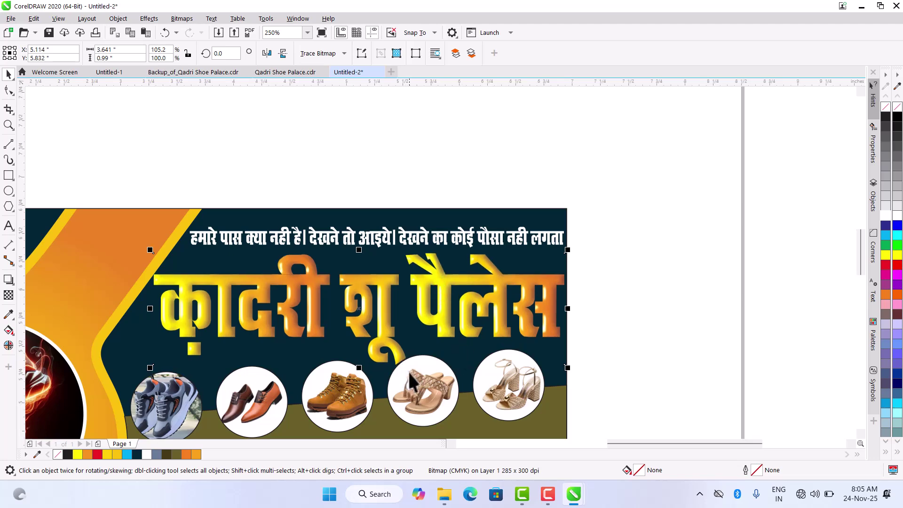
- Draw a rectangle about 3.14 by 0.26 inches below the description text and fully round its corners to a 0.131-inch radius
scroll(453, 342, down, 2)
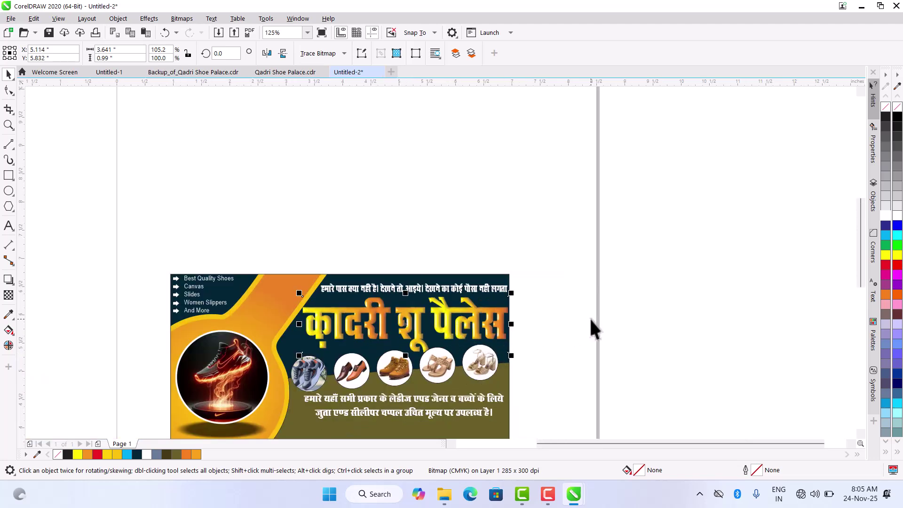
scroll(588, 317, down, 1)
scroll(518, 399, up, 1)
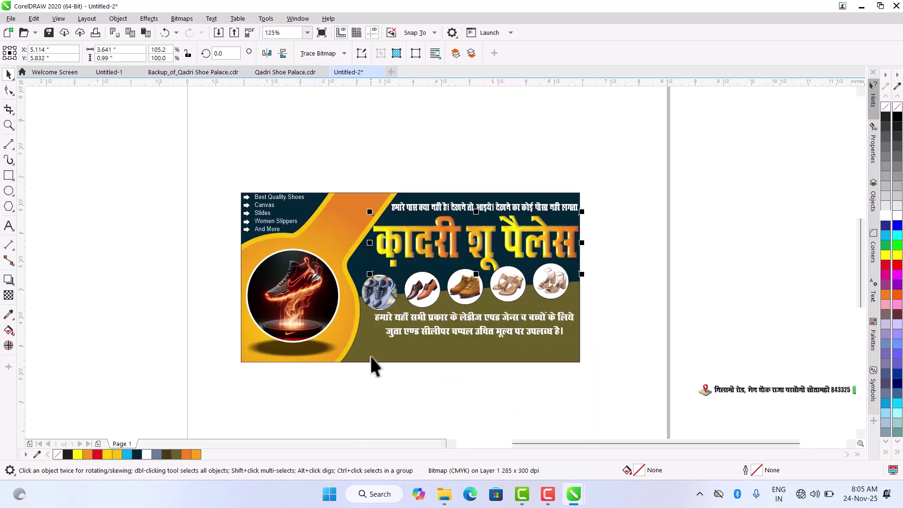
scroll(573, 359, up, 2)
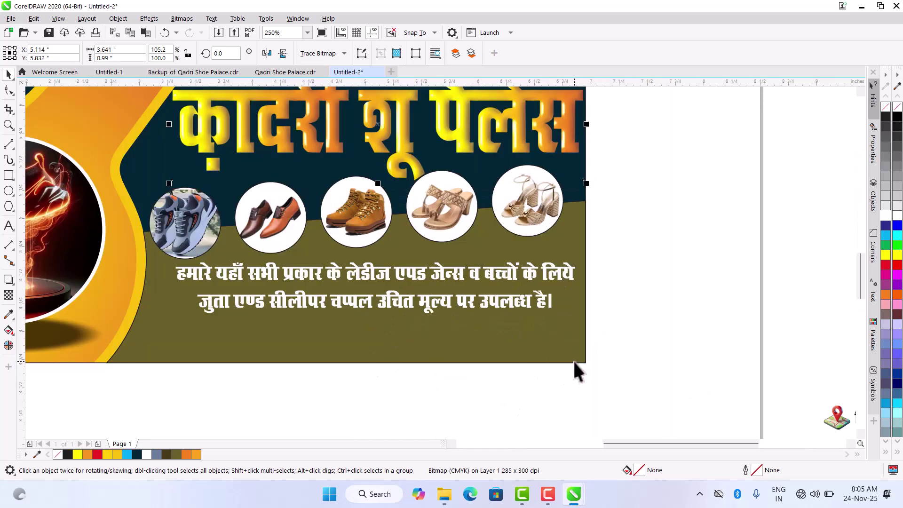
click(9, 175)
drag(177, 320, 530, 349)
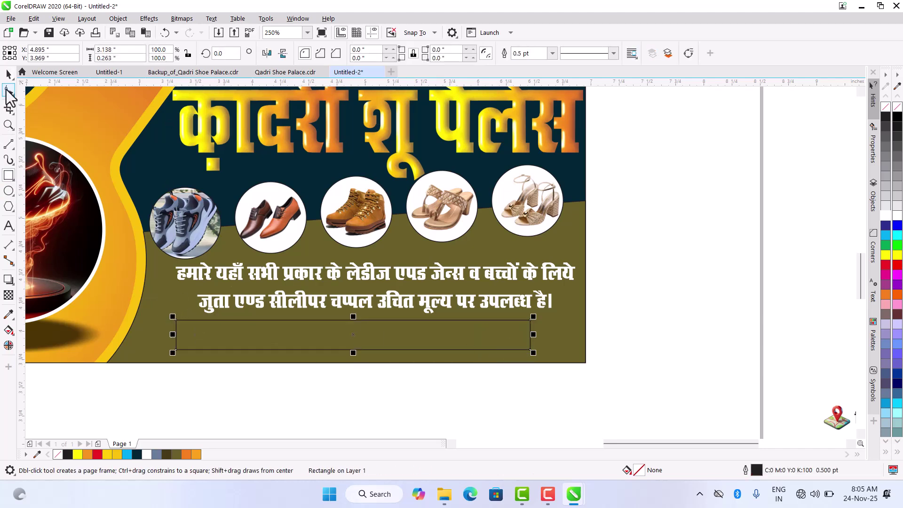
click(8, 90)
drag(176, 321, 264, 337)
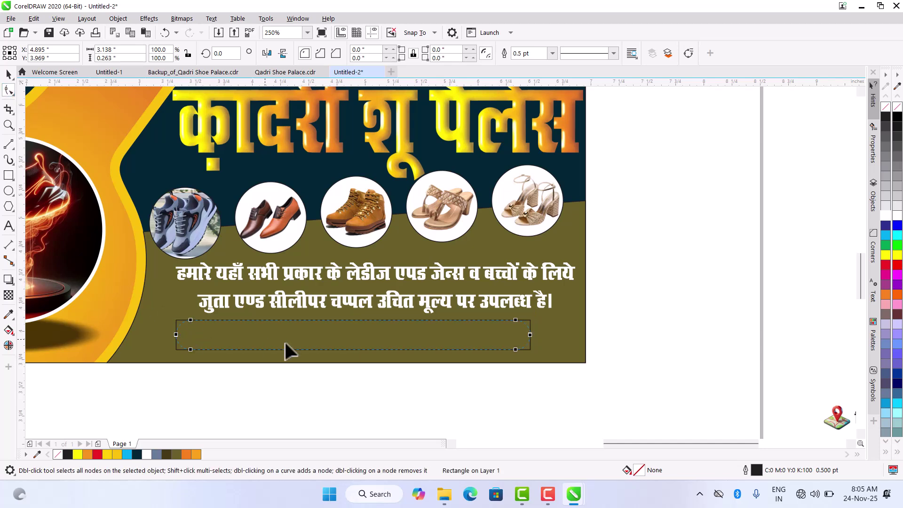
click(8, 74)
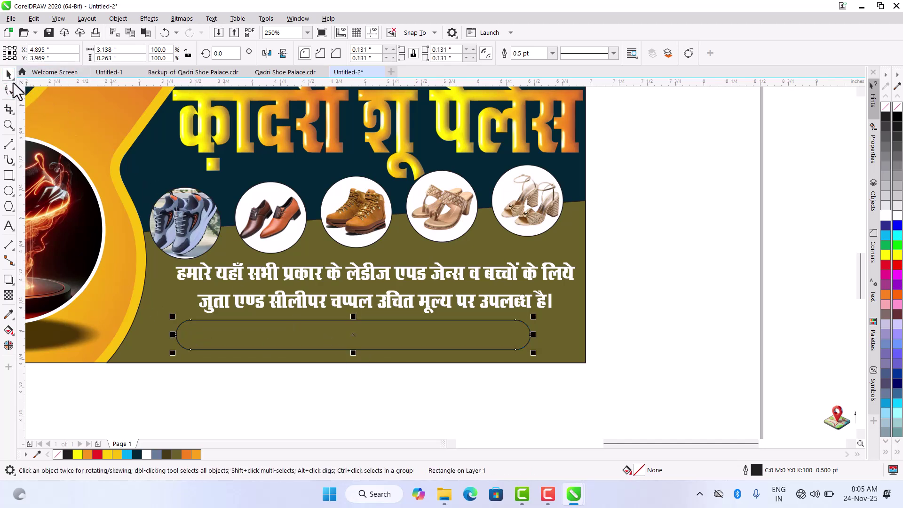
- Give the rounded bar a white 1.5 pt outline placed behind the fill and scaling with the object
right_click(885, 217)
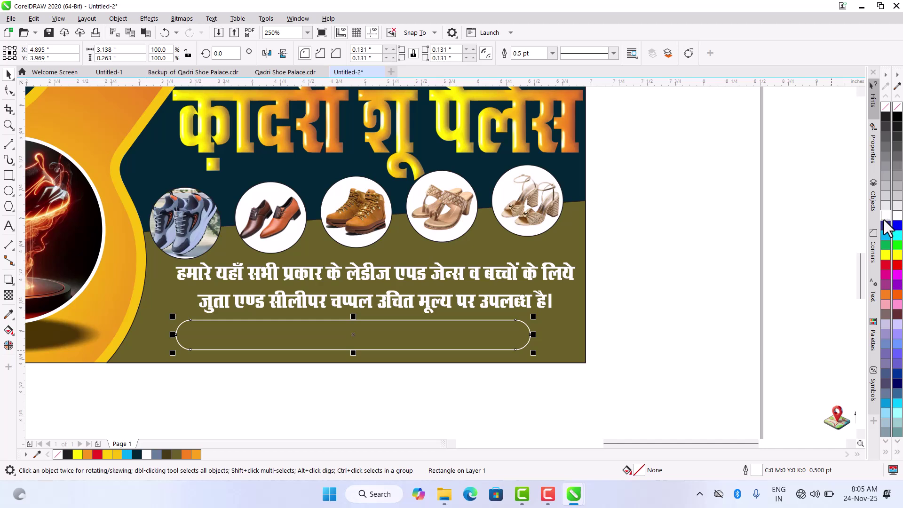
key(F12)
click(489, 286)
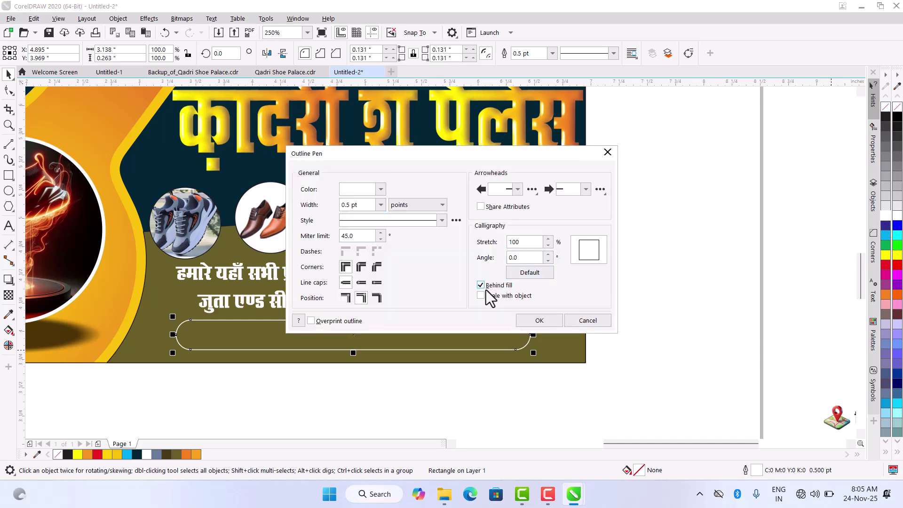
click(382, 203)
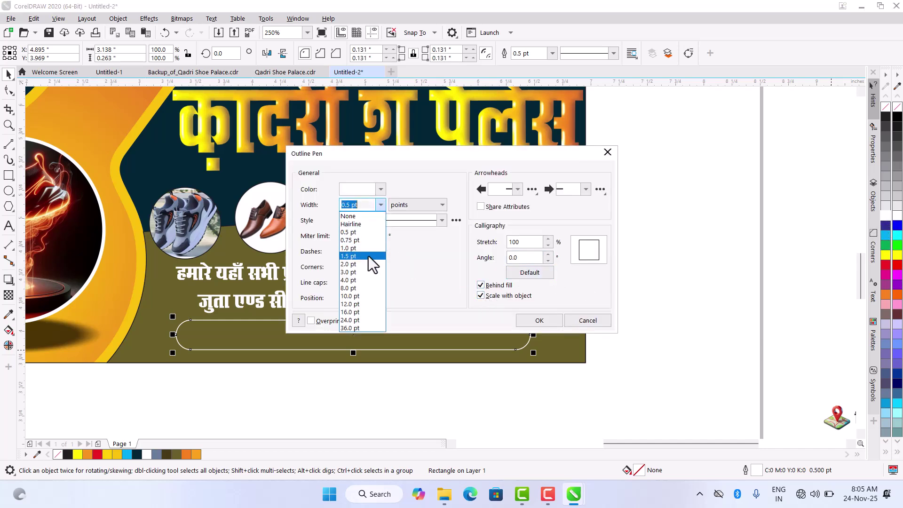
click(350, 279)
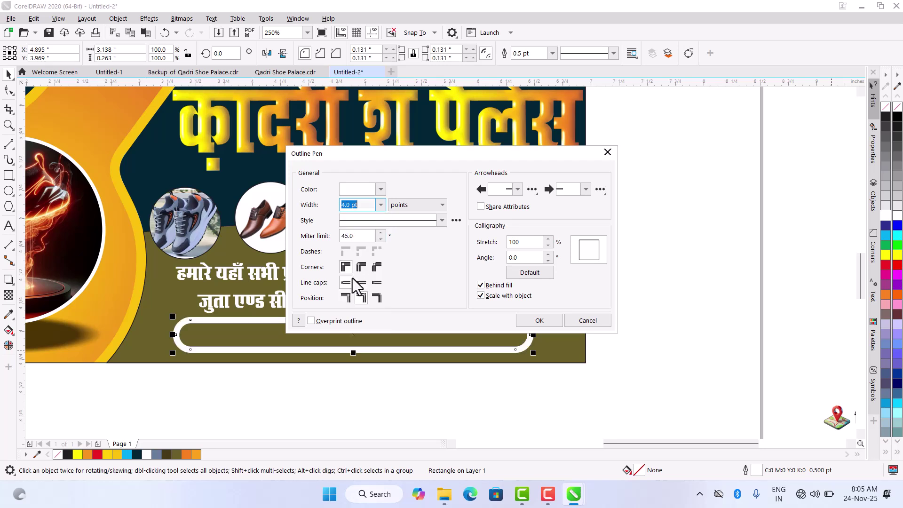
click(380, 205)
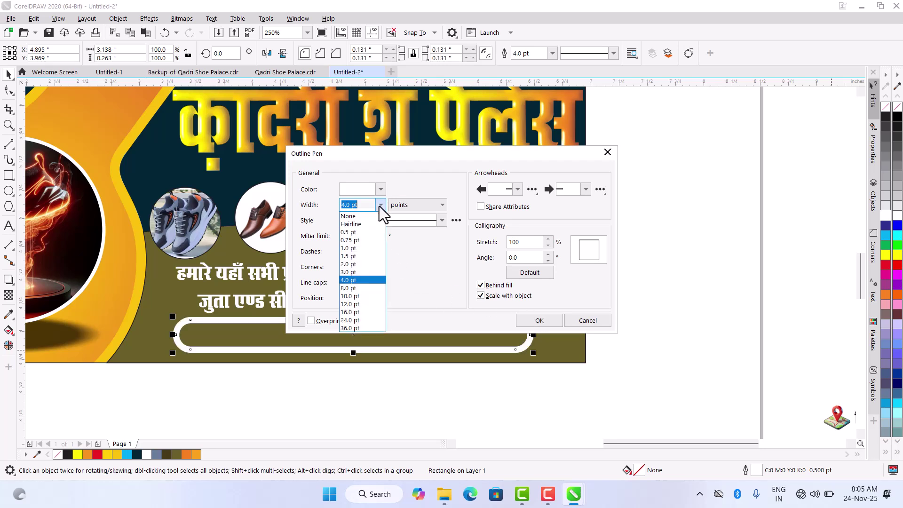
click(372, 263)
click(526, 323)
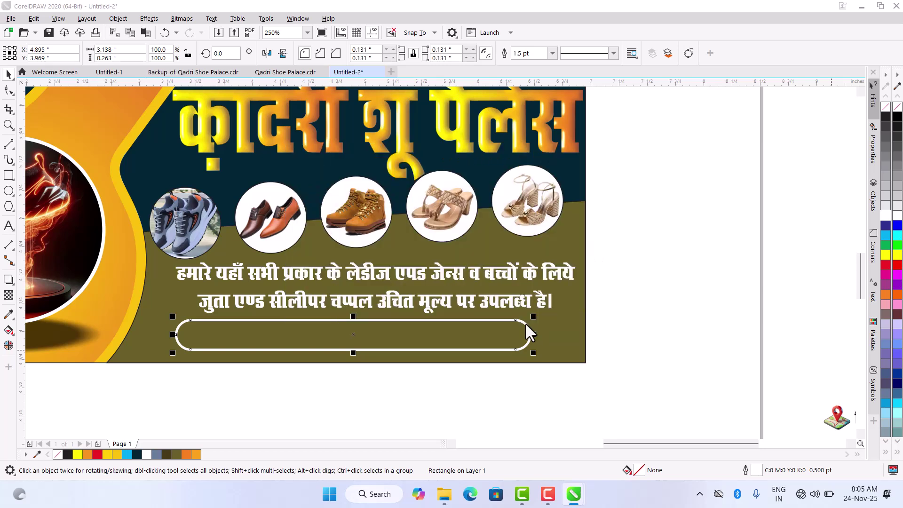
- Fill the rounded bar with dark teal, C100 M70 Y42 K35
click(886, 245)
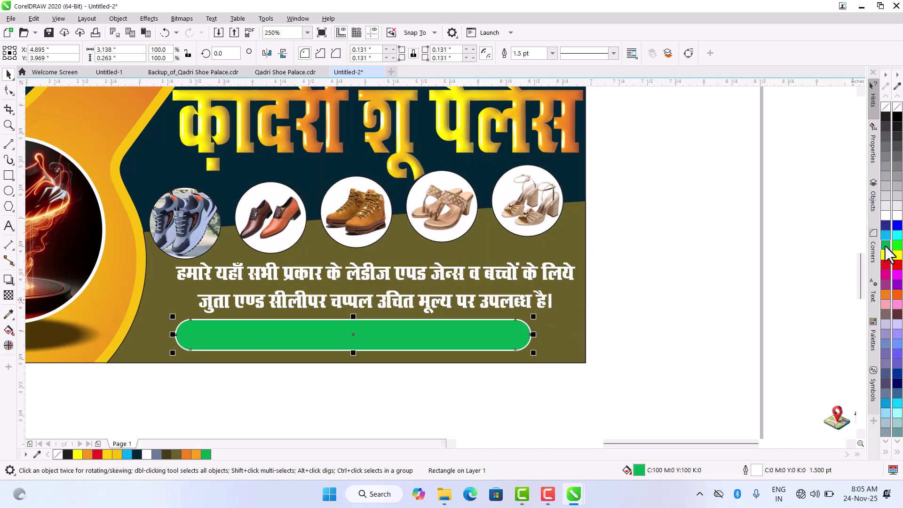
click(886, 236)
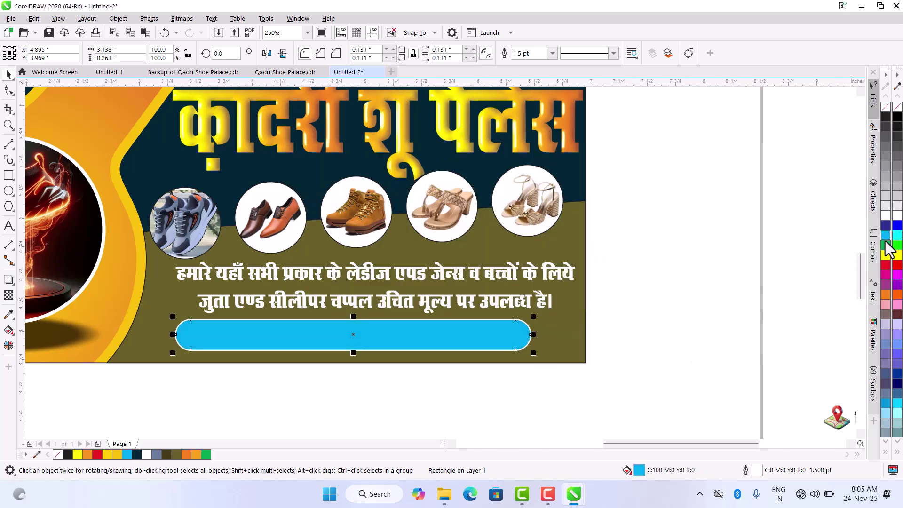
key(shift+F11)
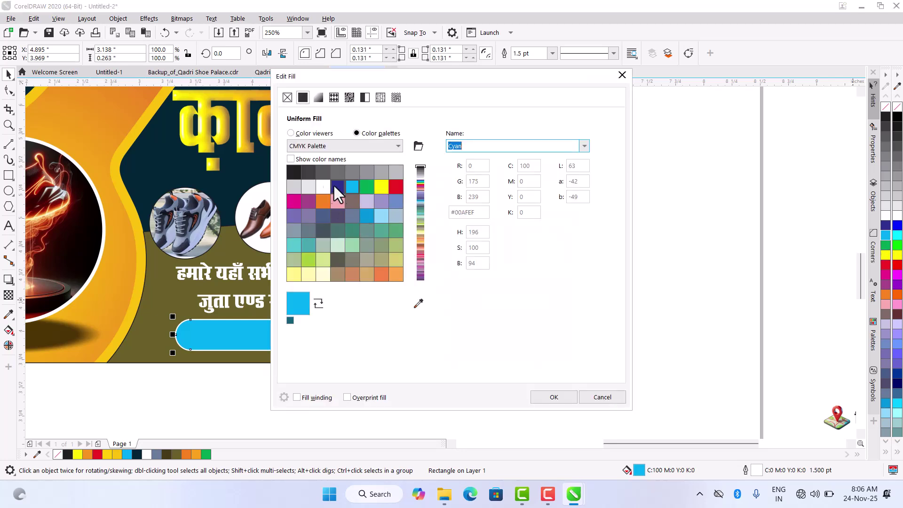
click(291, 134)
drag(418, 247, 432, 239)
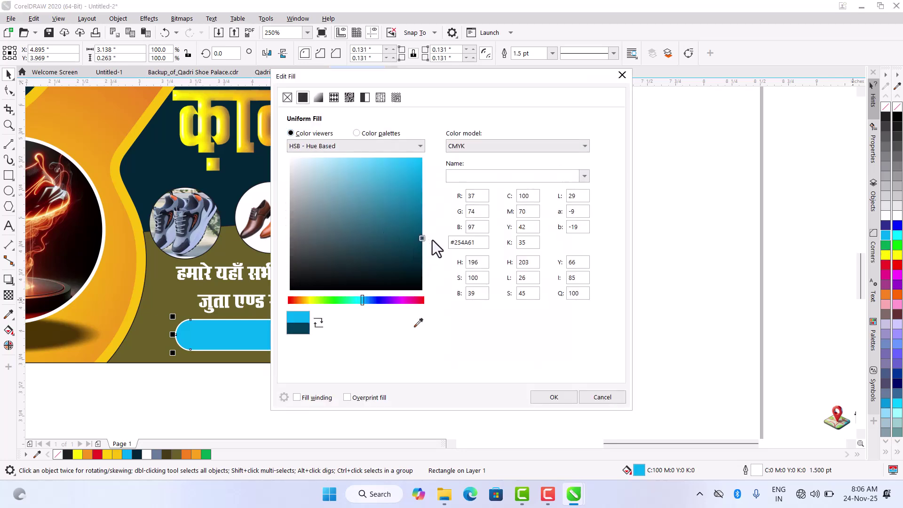
click(550, 397)
- Group the address and phone contact line with its icons and centre it on the rounded bar in both directions
scroll(606, 399, down, 3)
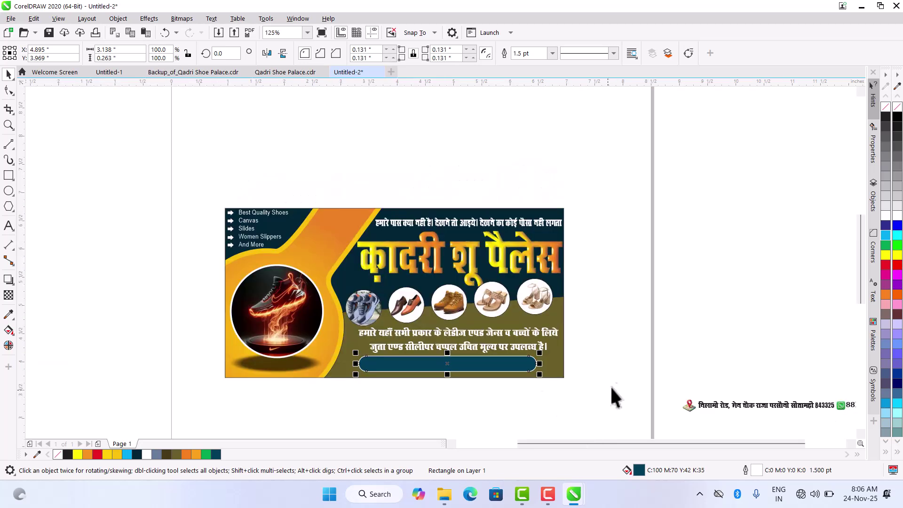
scroll(588, 359, down, 2)
drag(592, 360, 806, 399)
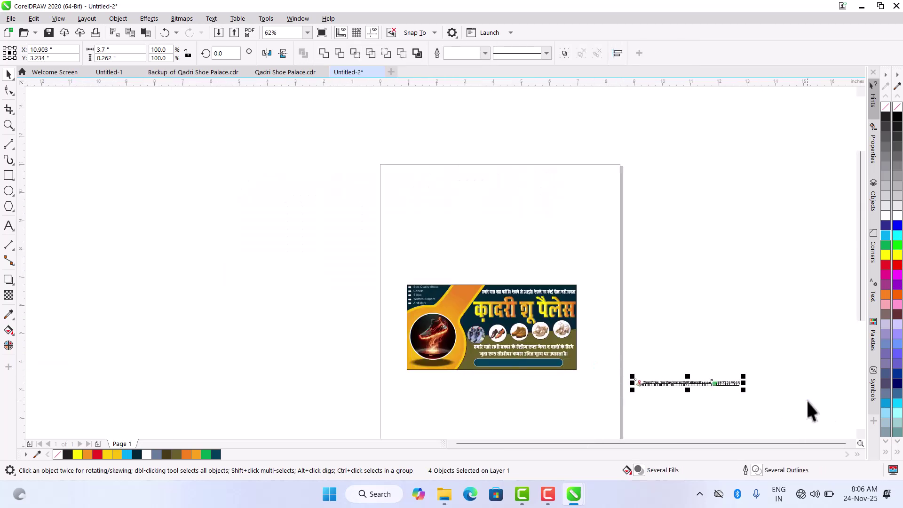
key(ctrl+g)
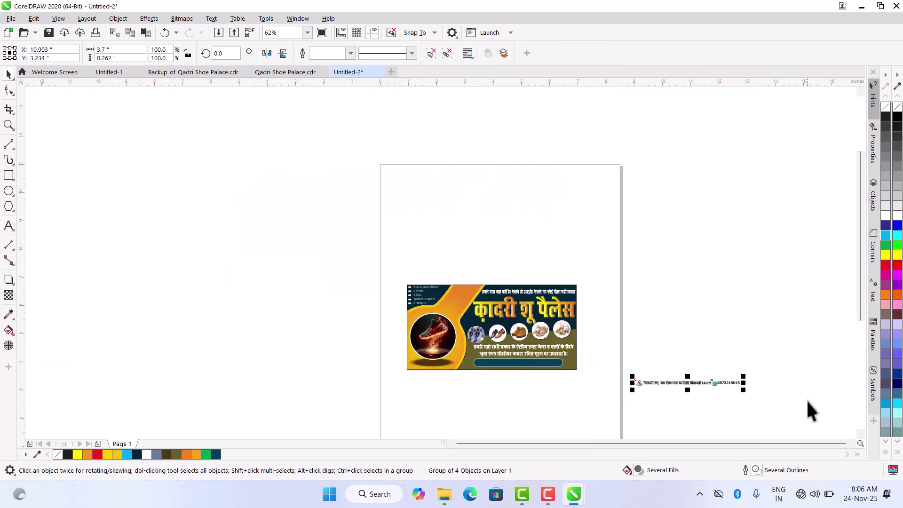
shift+click(524, 364)
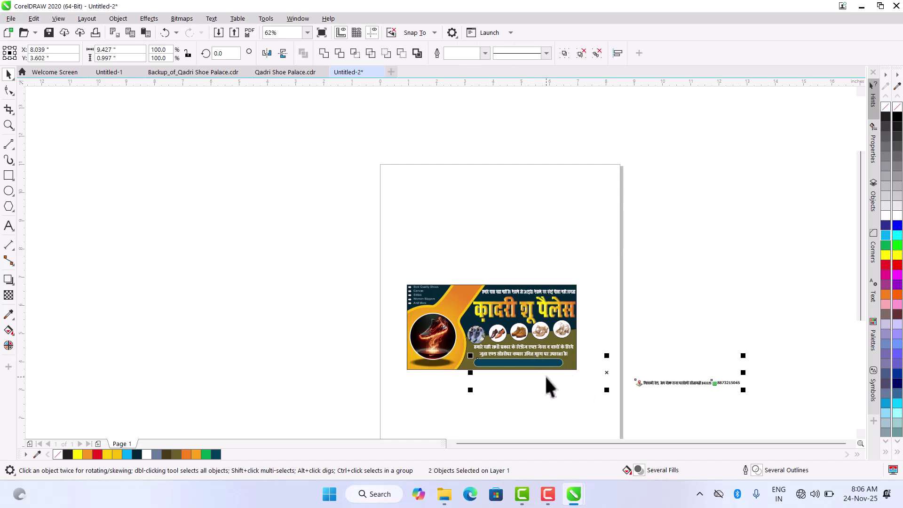
key(e)
key(c)
click(540, 397)
- Widen the rounded bar symmetrically to about 3.83 inches so it encloses the whole contact line
scroll(578, 380, up, 4)
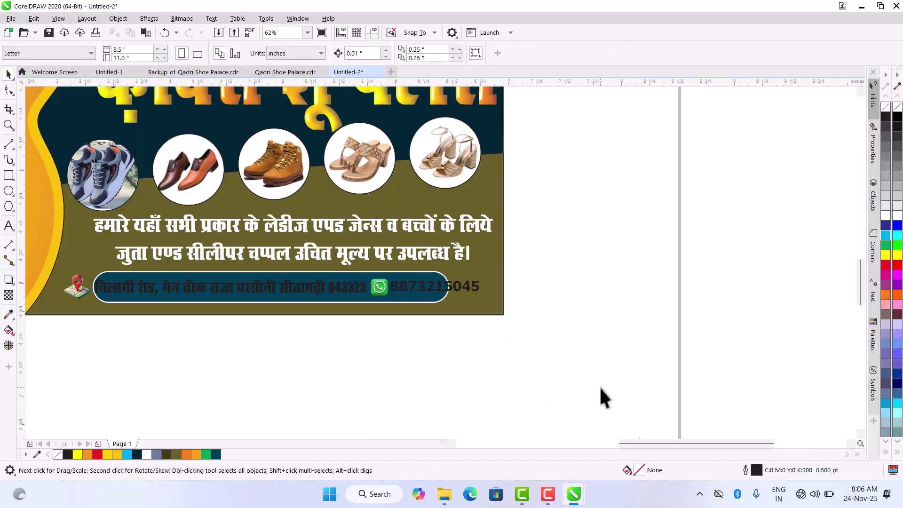
click(440, 299)
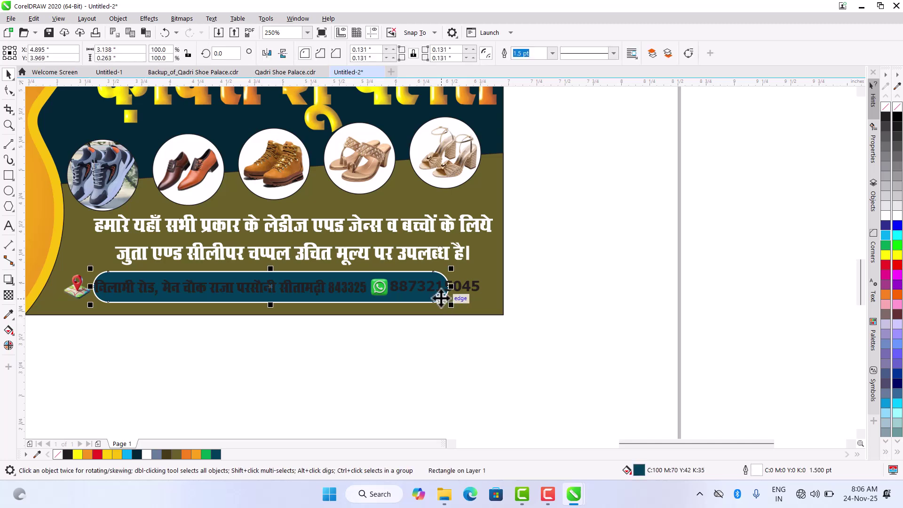
drag(451, 286, 490, 314)
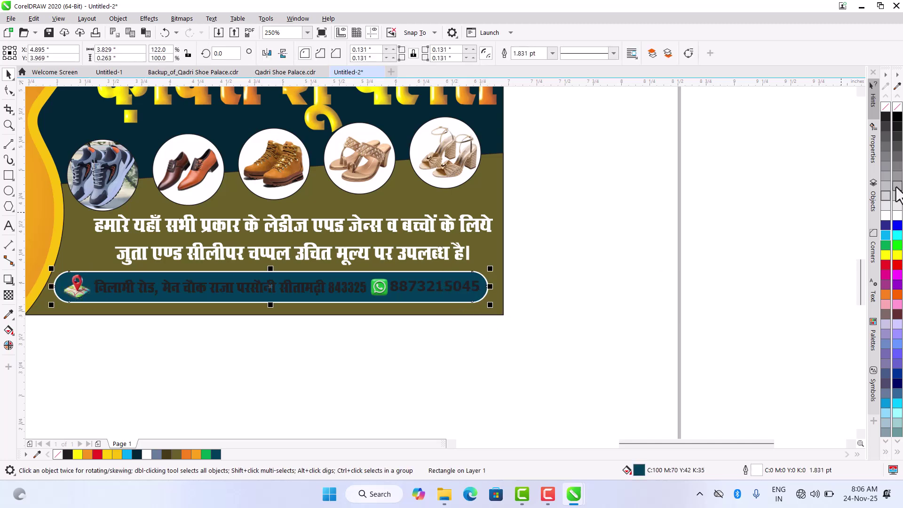
click(649, 260)
- Fill the grouped contact line white and fit the whole page's artwork in view
click(475, 285)
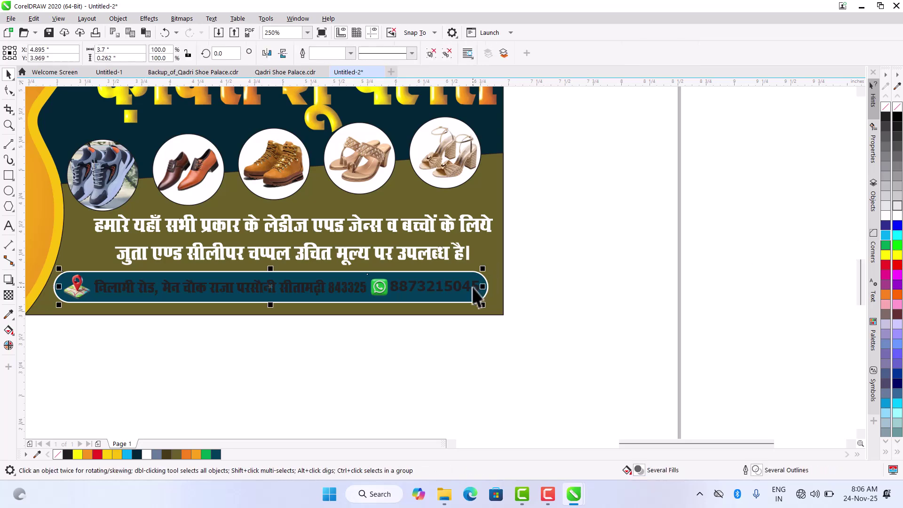
click(648, 262)
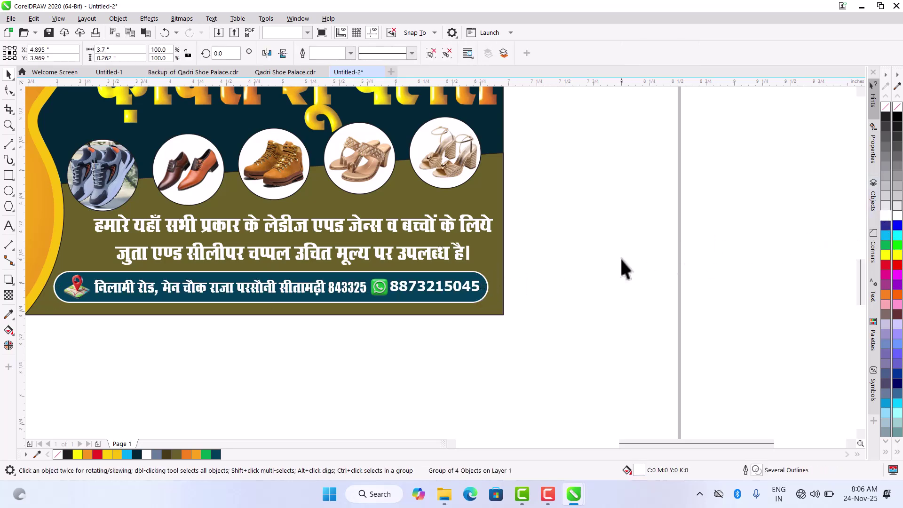
key(shift+F4)
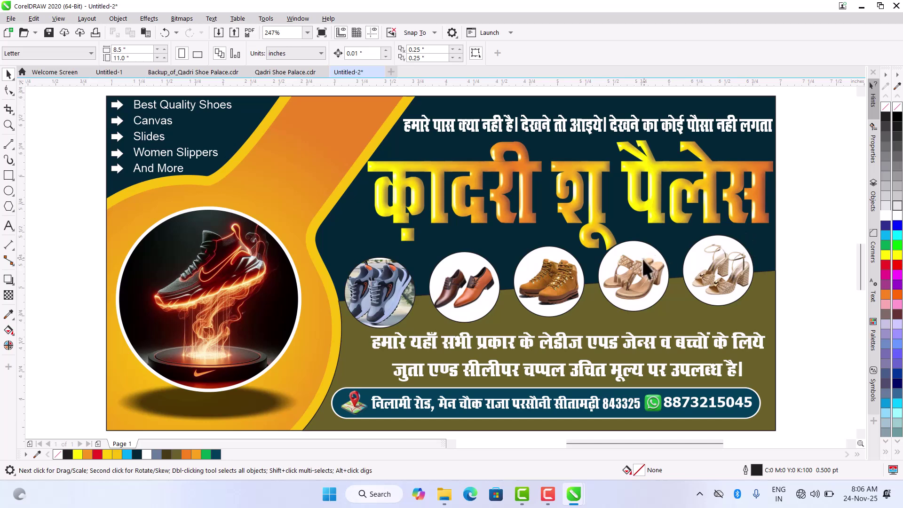